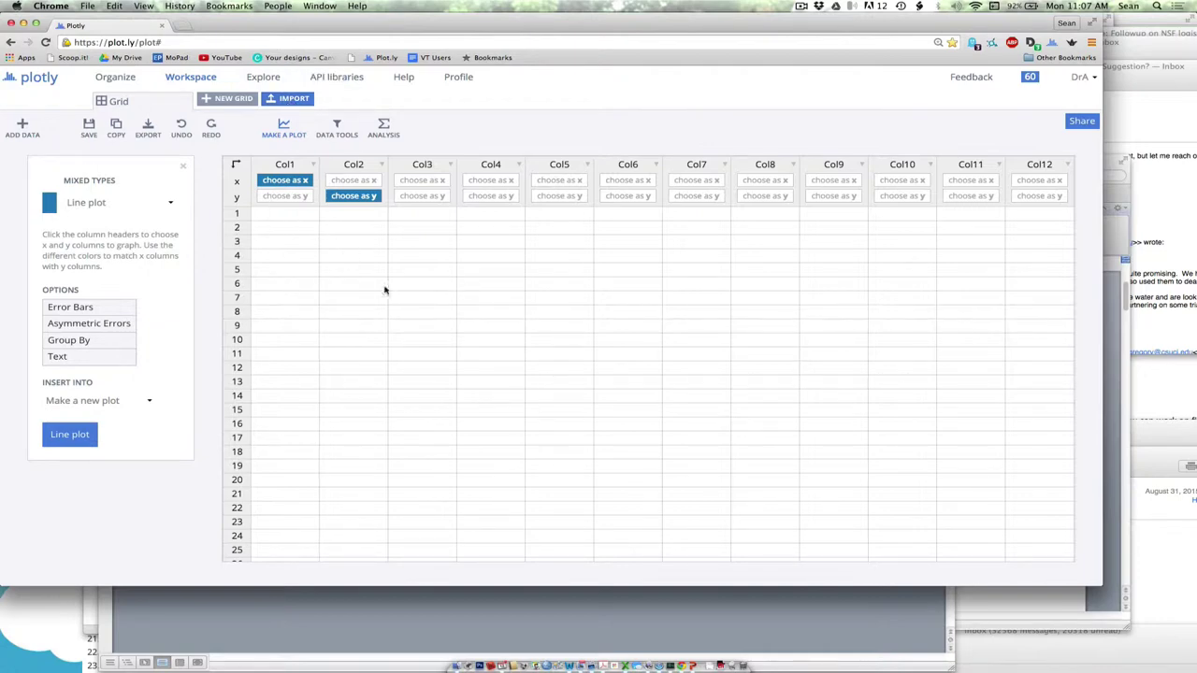
# Step: Copy the All Surveys yes, no and unsure proportions (N655:P655) from the Excel poll workbook
pyautogui.click(626, 659)
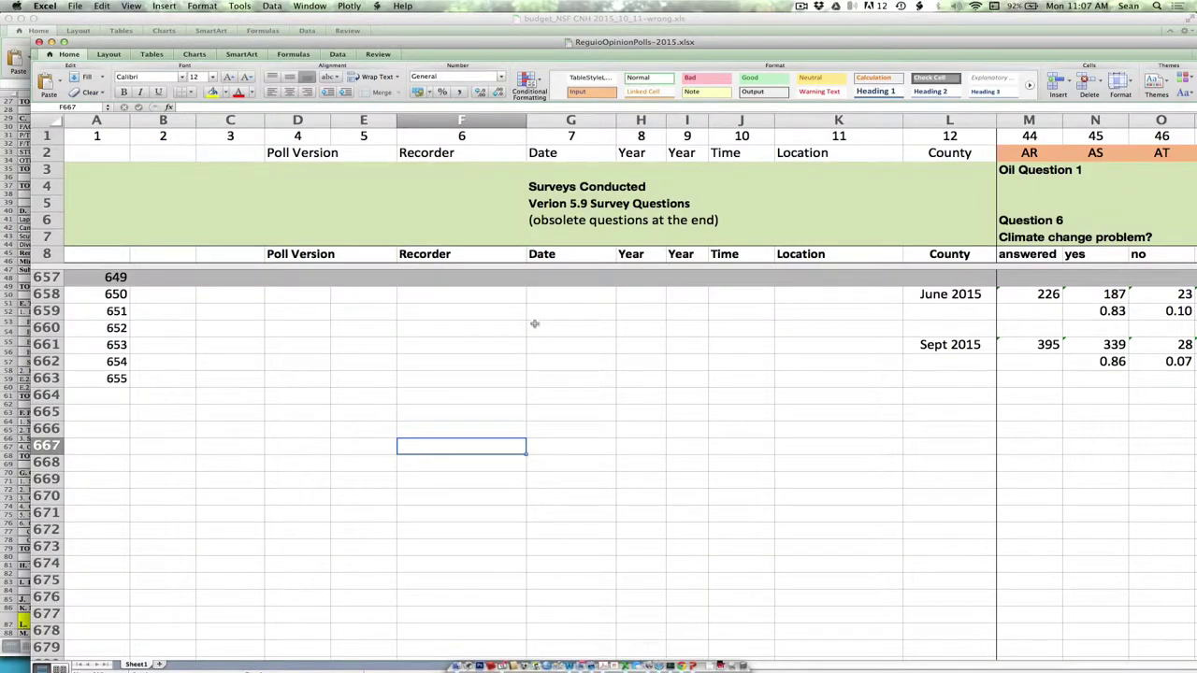
pyautogui.keyDown('ctrl'); pyautogui.scroll(5, 610, 361); pyautogui.keyUp('ctrl')
pyautogui.hscroll(2, 610, 362)
pyautogui.scroll(3, 609, 362)
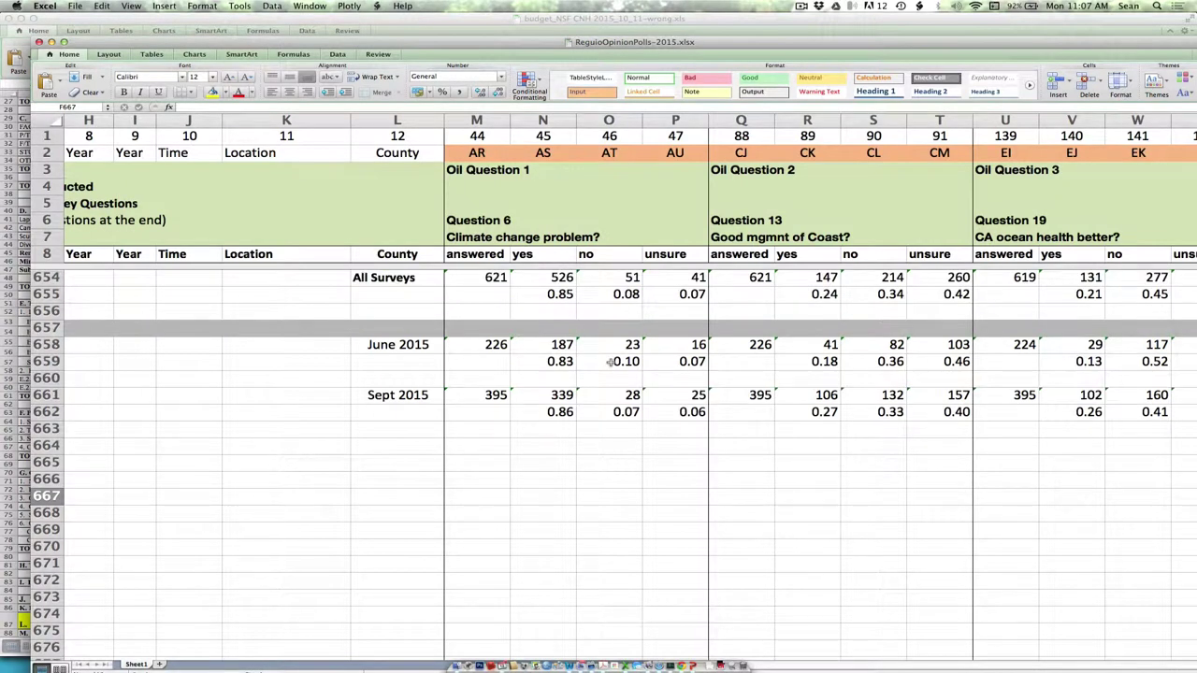
pyautogui.click(540, 362)
pyautogui.moveTo(540, 362); pyautogui.dragTo(653, 364)
pyautogui.moveTo(551, 295); pyautogui.dragTo(644, 297)
pyautogui.press('super+c')
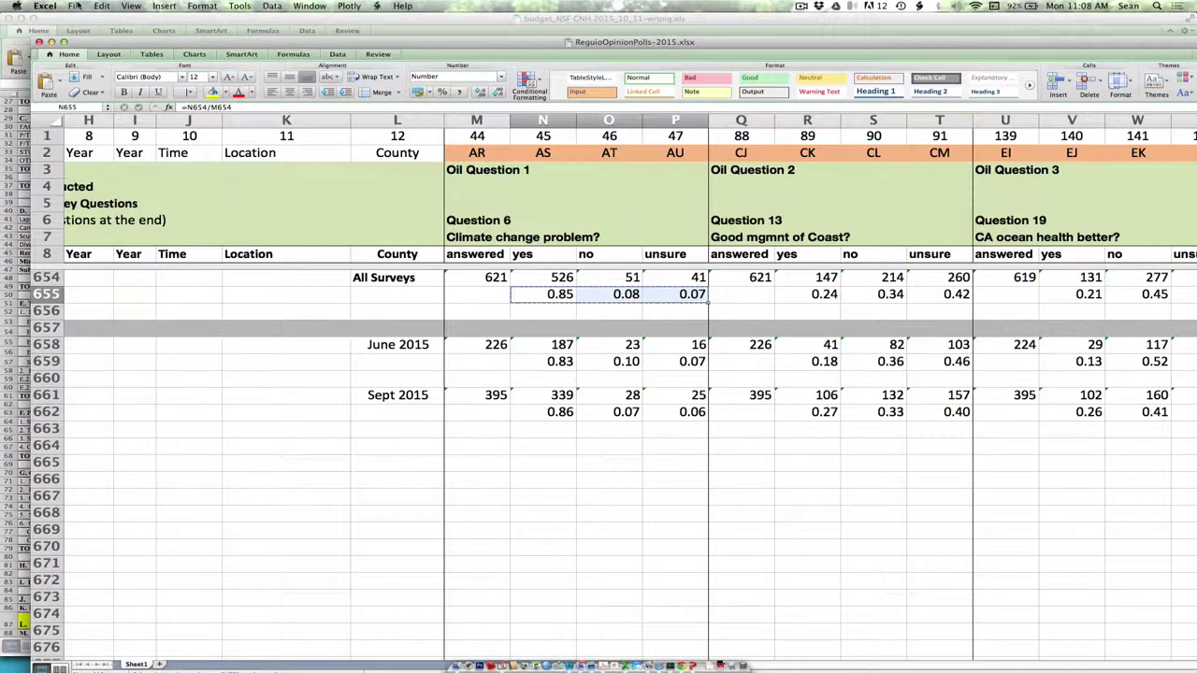
pyautogui.click(682, 656)
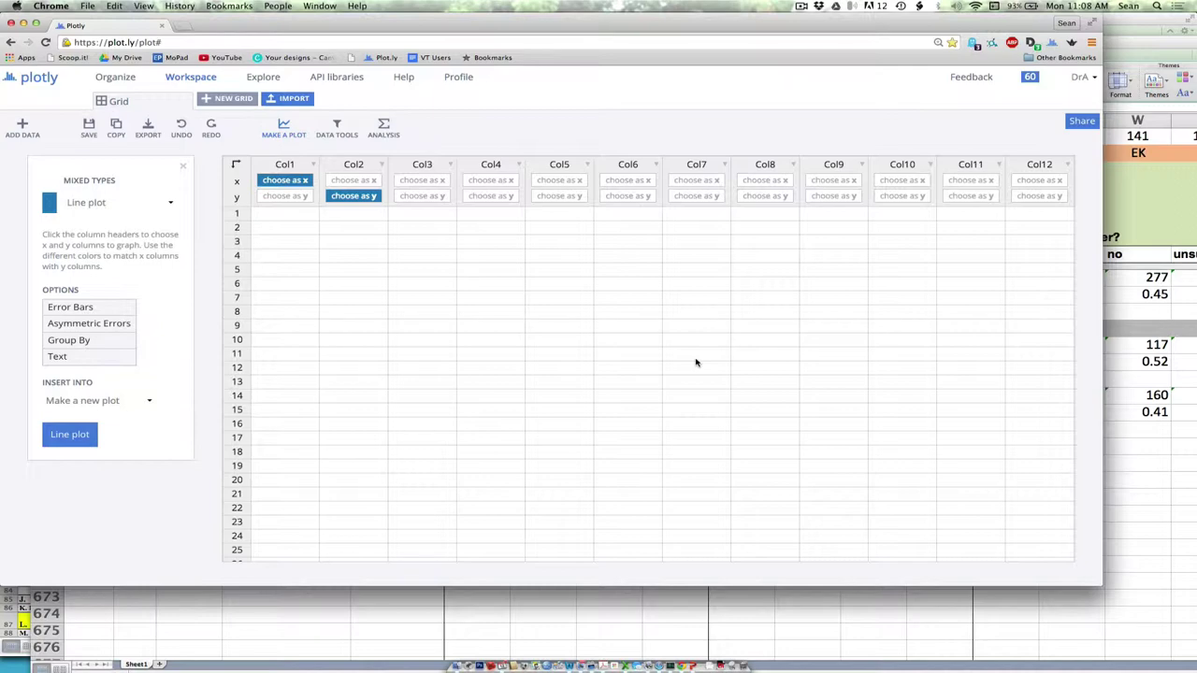
# Step: Move the Chrome window aside and return to the RegioOpinionPolls workbook in Excel
pyautogui.moveTo(447, 26); pyautogui.dragTo(499, 26)
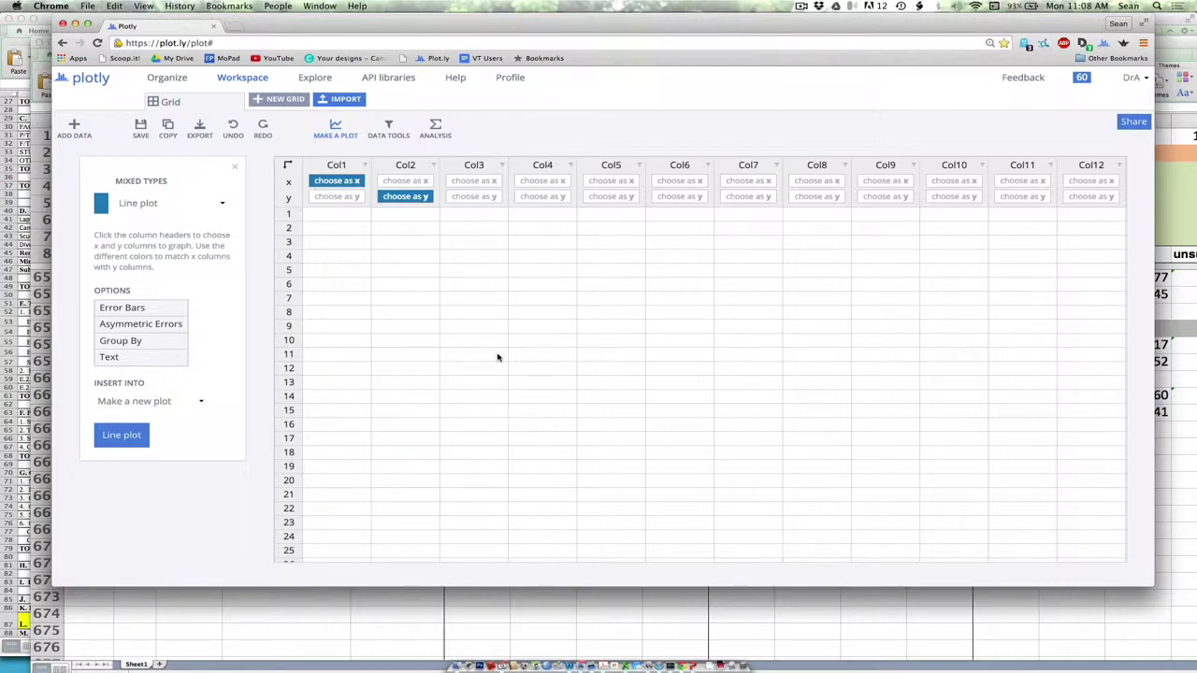
pyautogui.click(625, 654)
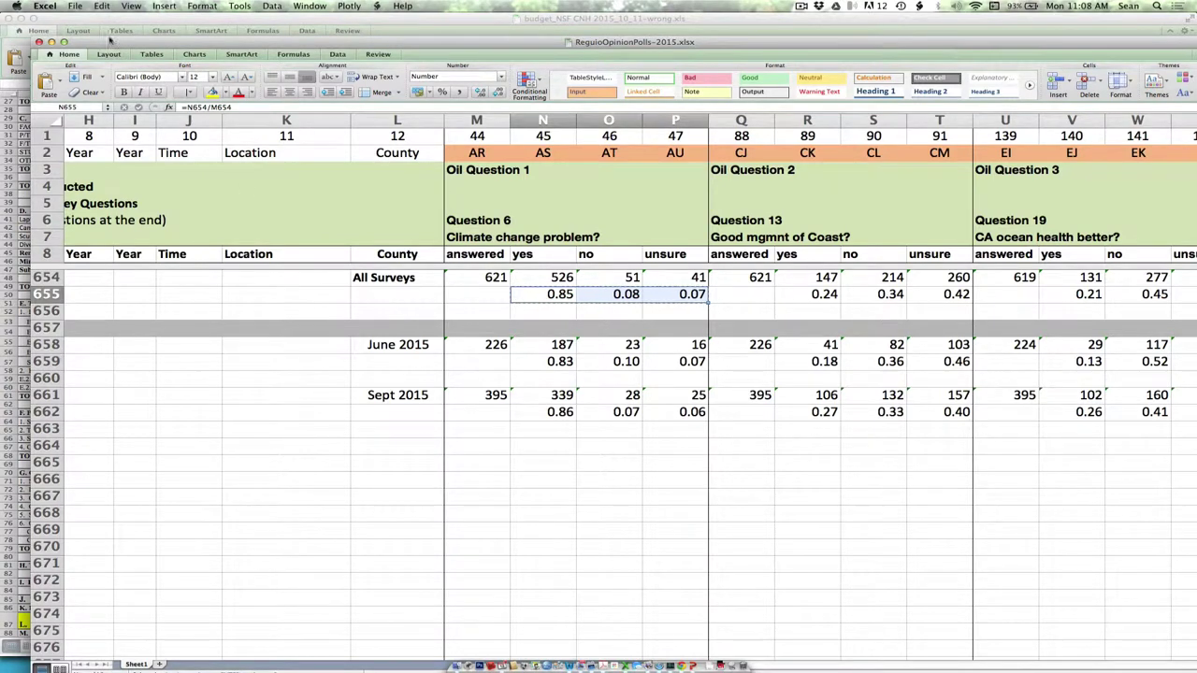
# Step: Create a new Workbook2 and copy the climate change results block M654:P662
pyautogui.click(78, 8)
pyautogui.click(80, 21)
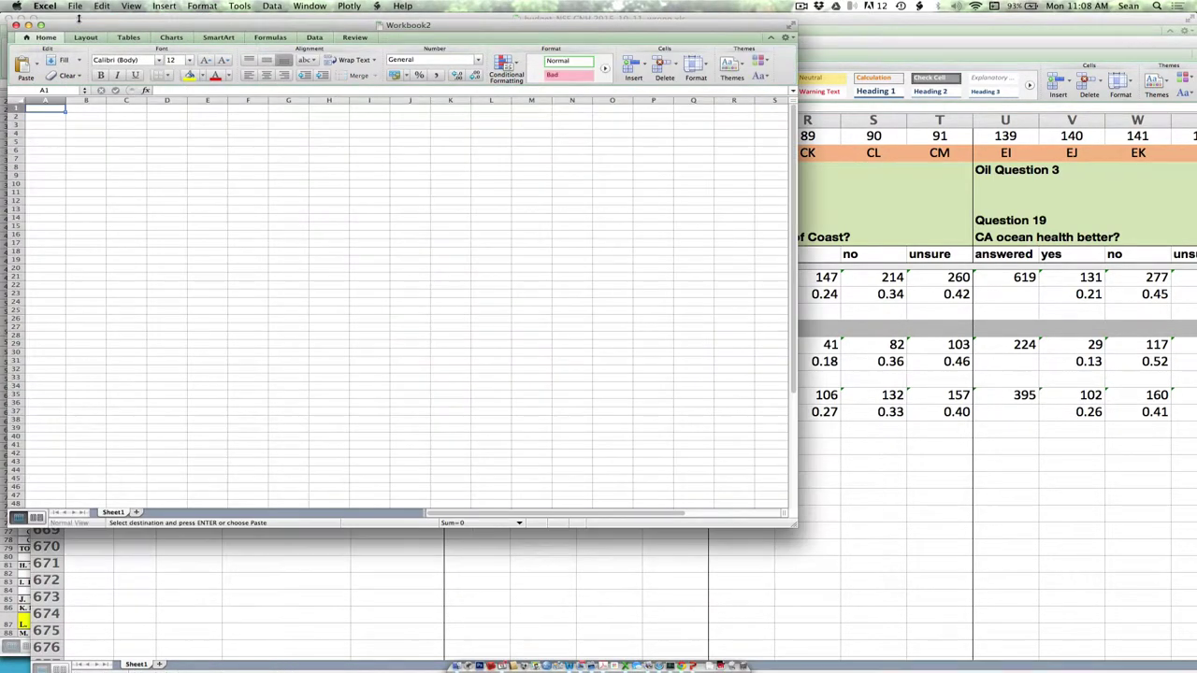
pyautogui.click(821, 464)
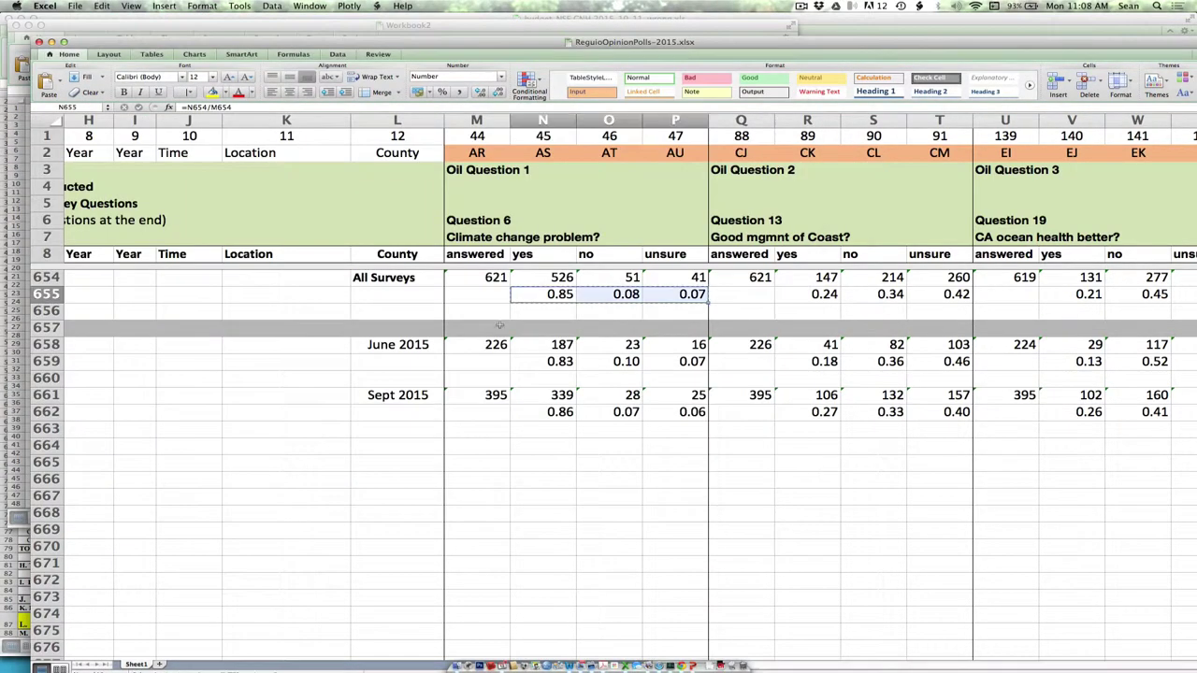
pyautogui.moveTo(467, 278); pyautogui.dragTo(654, 414)
pyautogui.press('super+c')
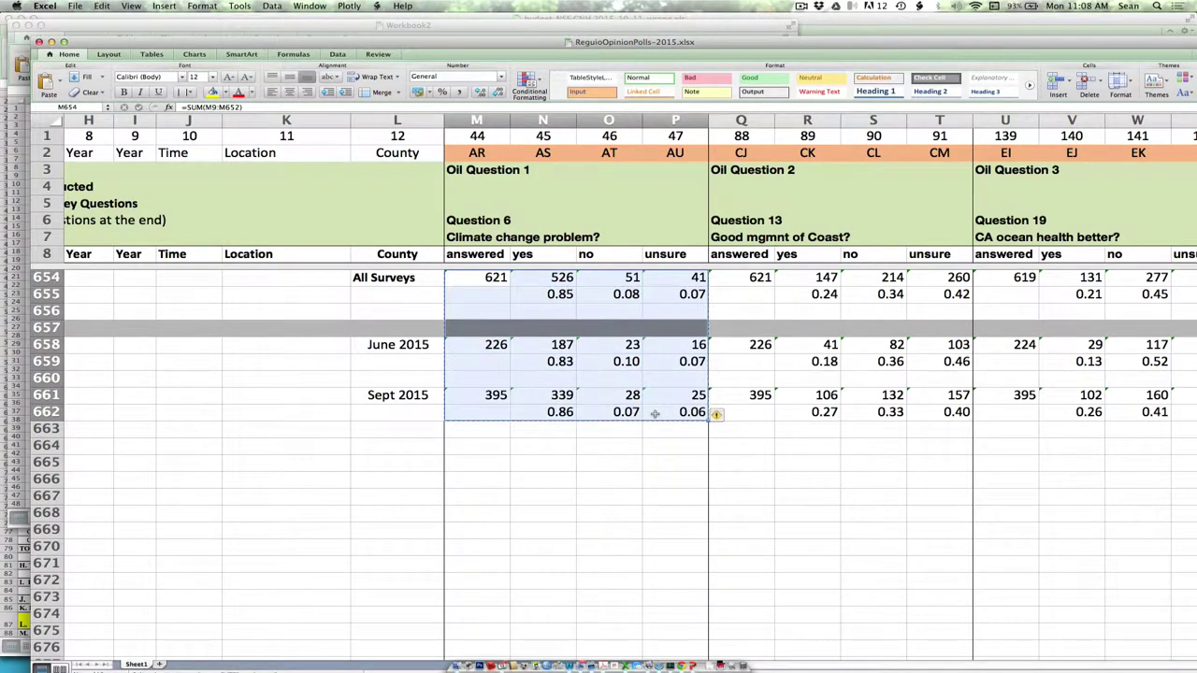
# Step: Paste the copied survey block into cell A4 of Workbook2
pyautogui.moveTo(355, 44); pyautogui.dragTo(696, 39)
pyautogui.click(57, 133)
pyautogui.click(53, 133)
pyautogui.click(101, 6)
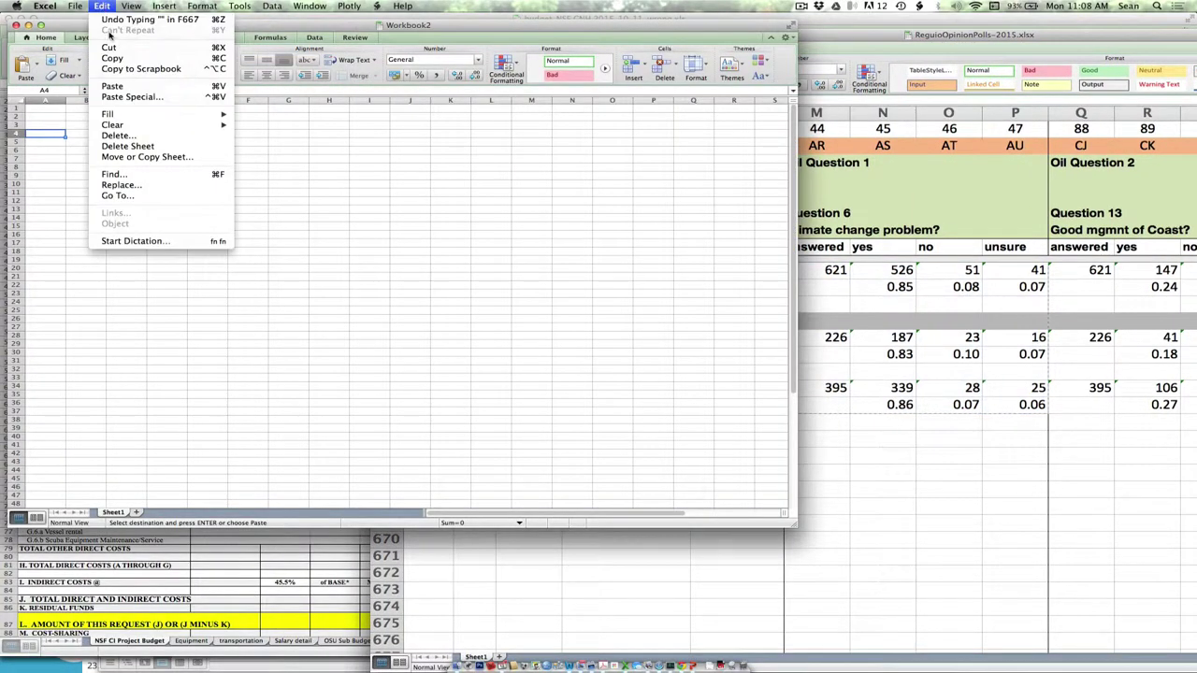
pyautogui.click(111, 87)
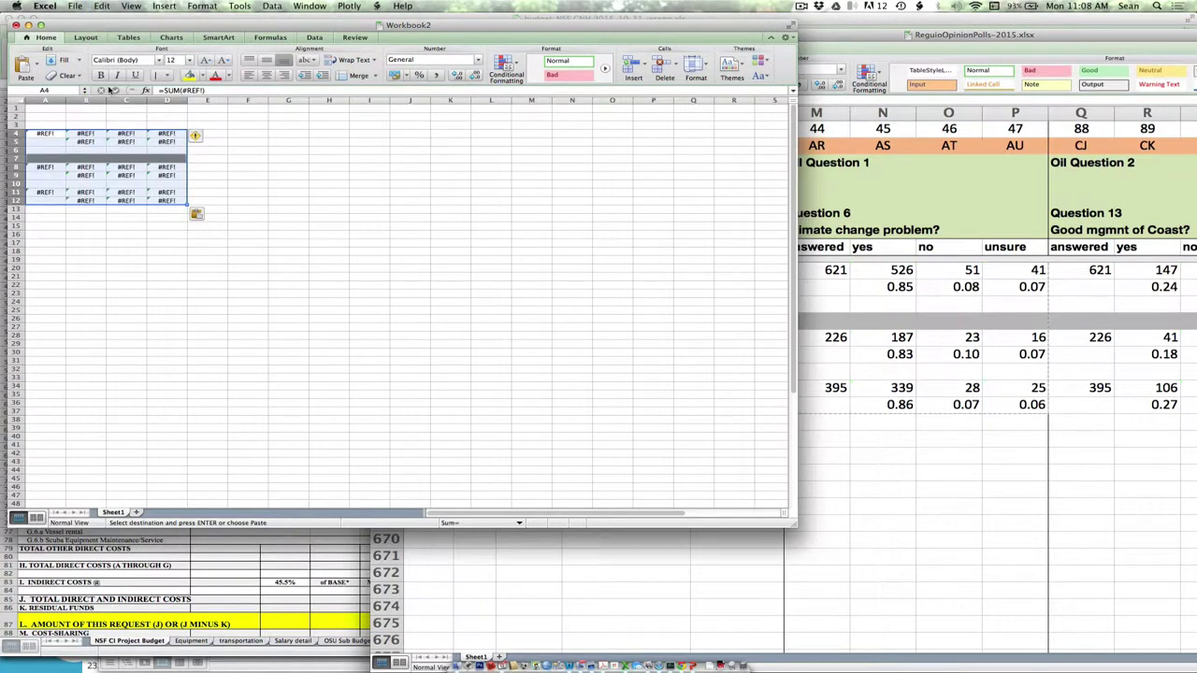
# Step: Inspect the formula behind the Sept 2015 yes count in the survey workbook
pyautogui.click(894, 428)
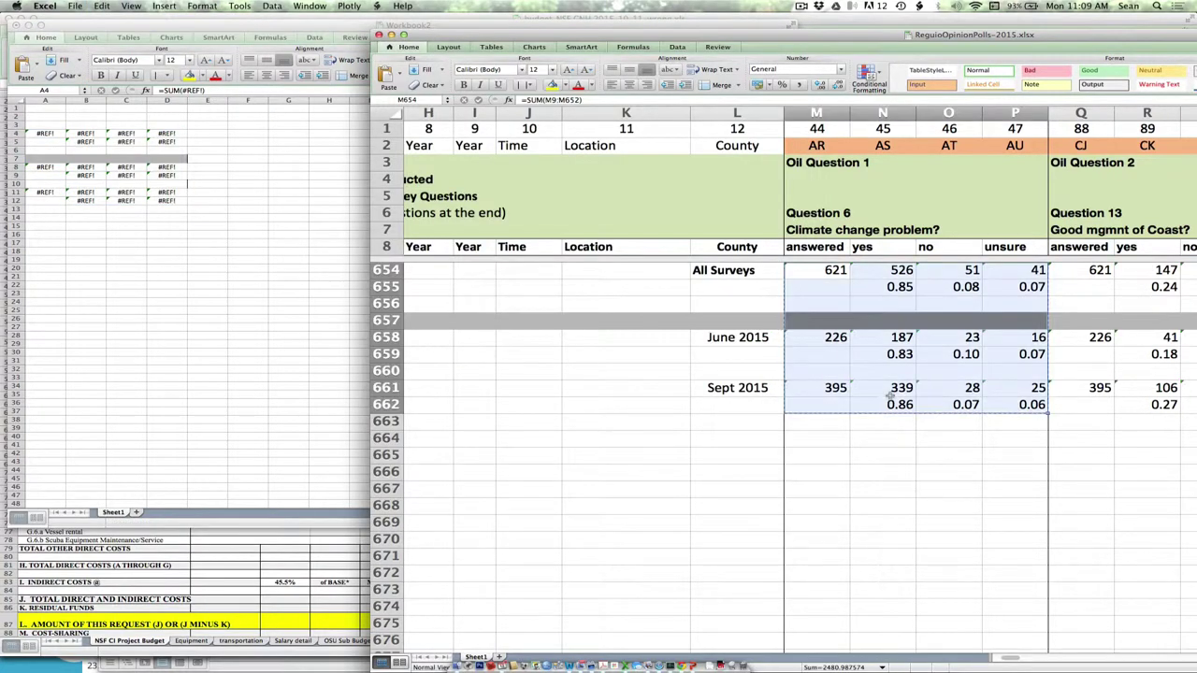
pyautogui.click(891, 393)
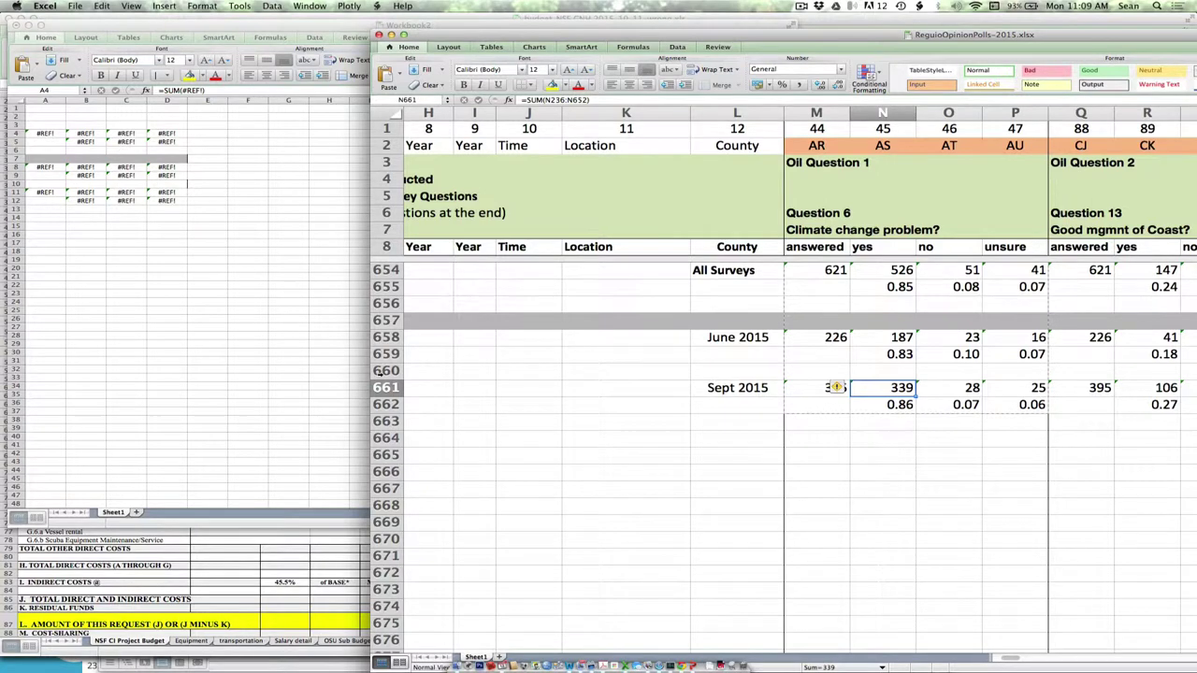
pyautogui.press('Down')
pyautogui.press('Down')
pyautogui.press('Down')
pyautogui.click(106, 246)
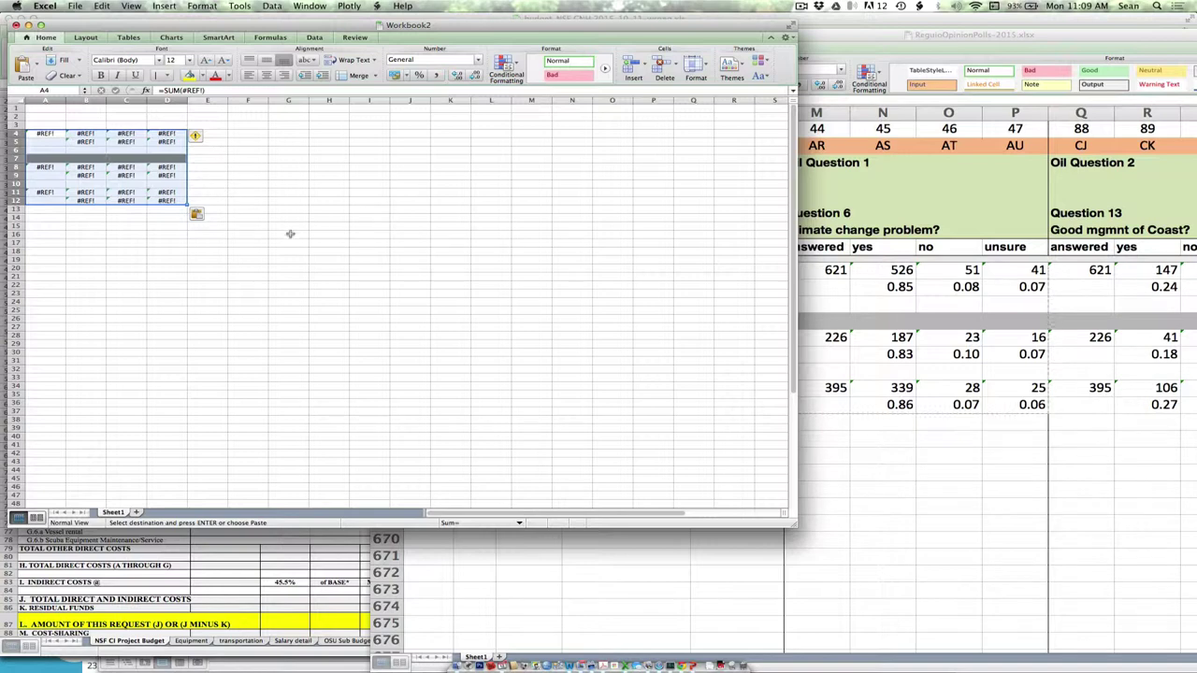
# Step: Paste the survey block as values only at A4, replacing the #REF! errors
pyautogui.click(101, 6)
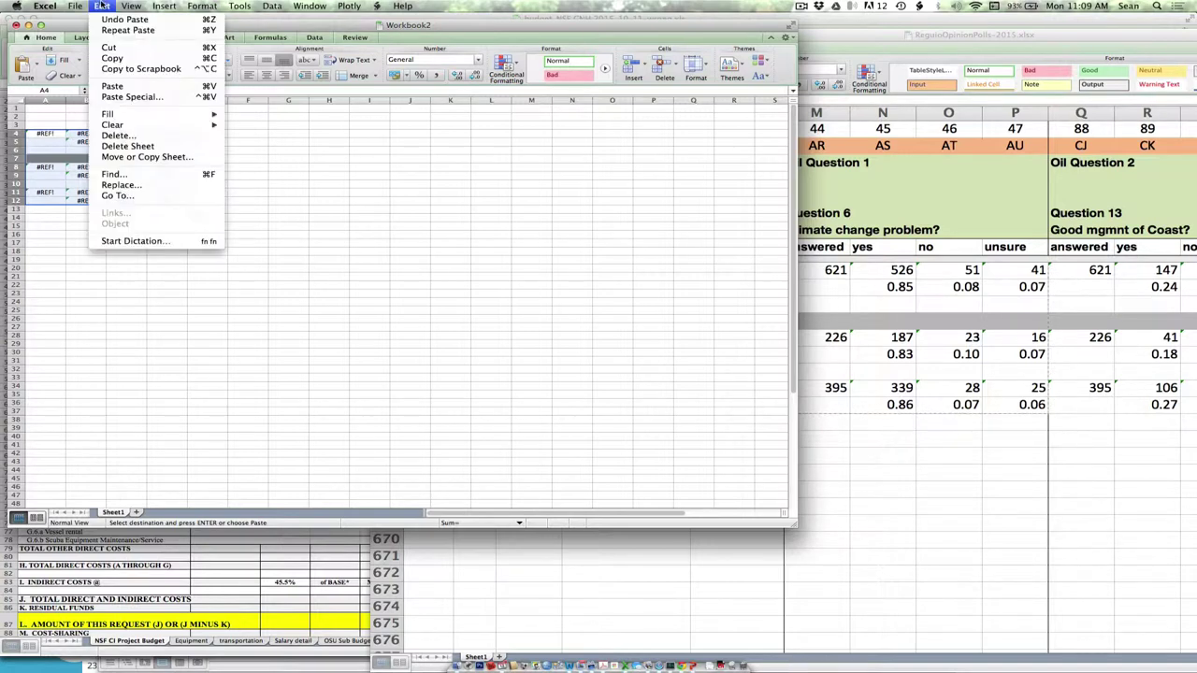
pyautogui.click(113, 96)
pyautogui.click(520, 112)
pyautogui.click(665, 254)
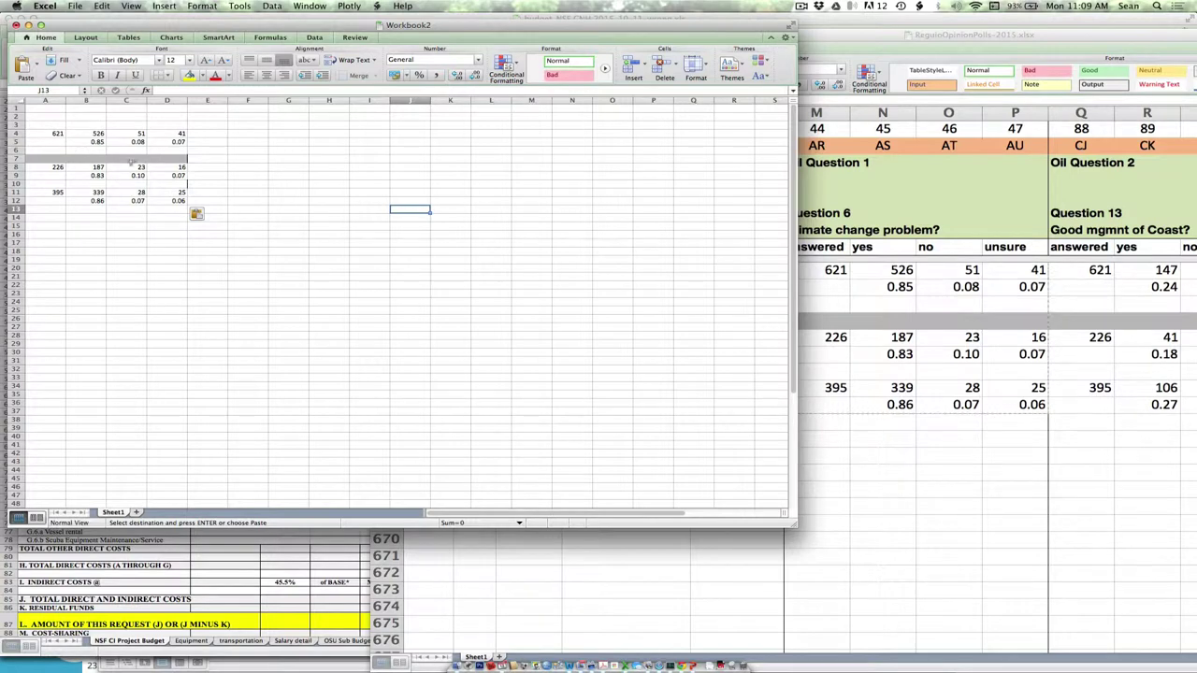
# Step: Paste a second values-only copy of the survey block starting at A21
pyautogui.click(44, 278)
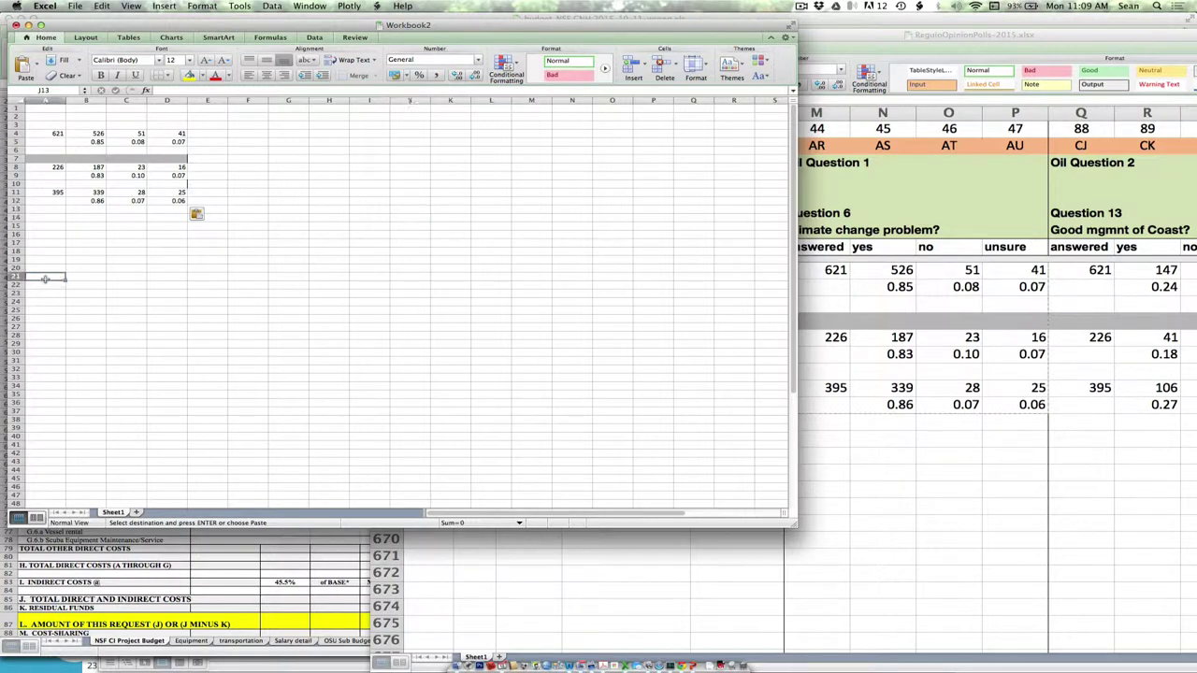
pyautogui.click(101, 6)
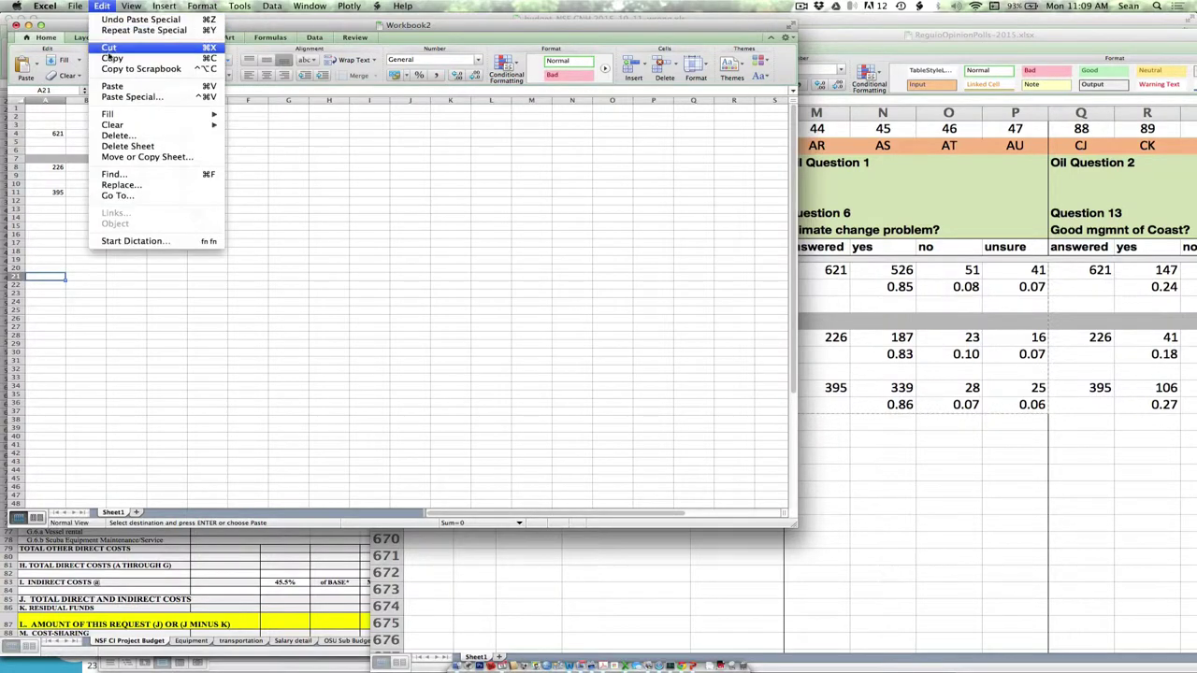
pyautogui.click(114, 98)
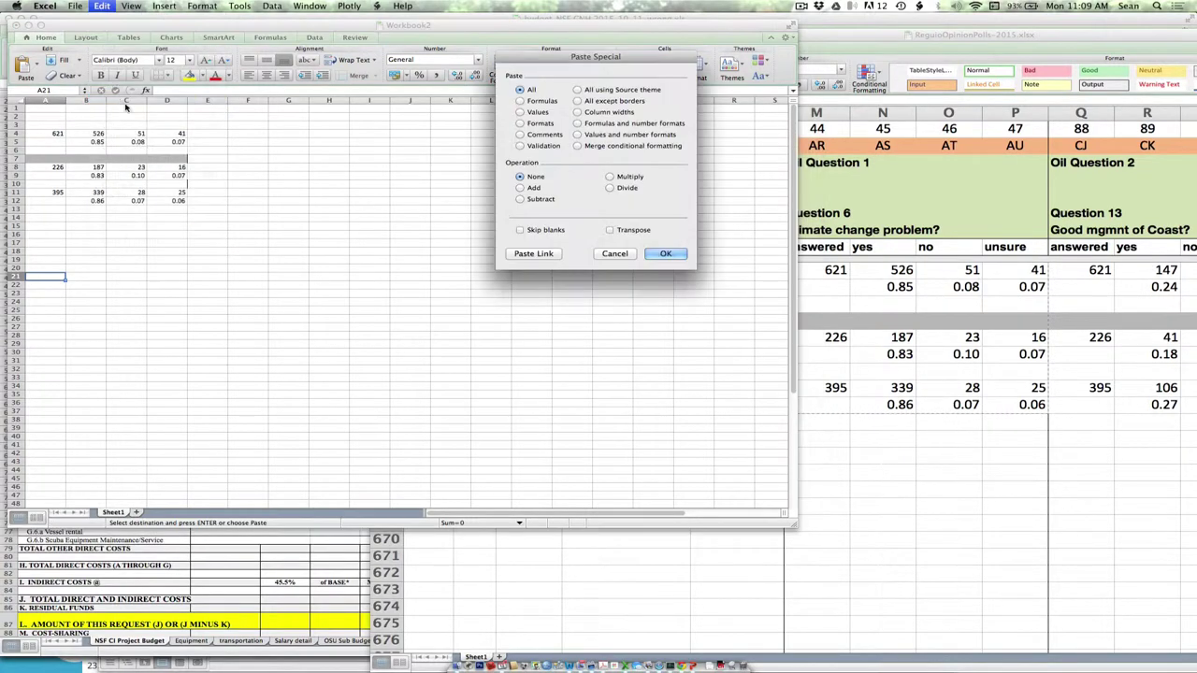
pyautogui.click(520, 111)
pyautogui.click(655, 256)
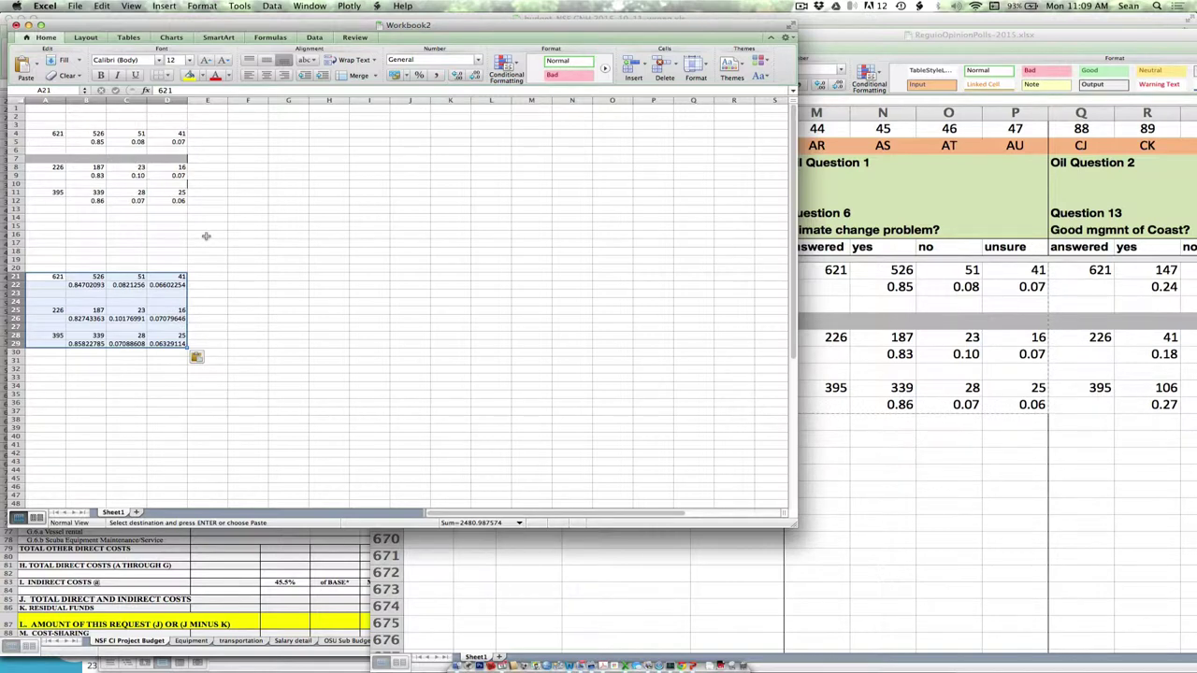
# Step: Copy the All Surveys, June 2015 and Sept 2015 labels into Workbook2's column F
pyautogui.click(948, 540)
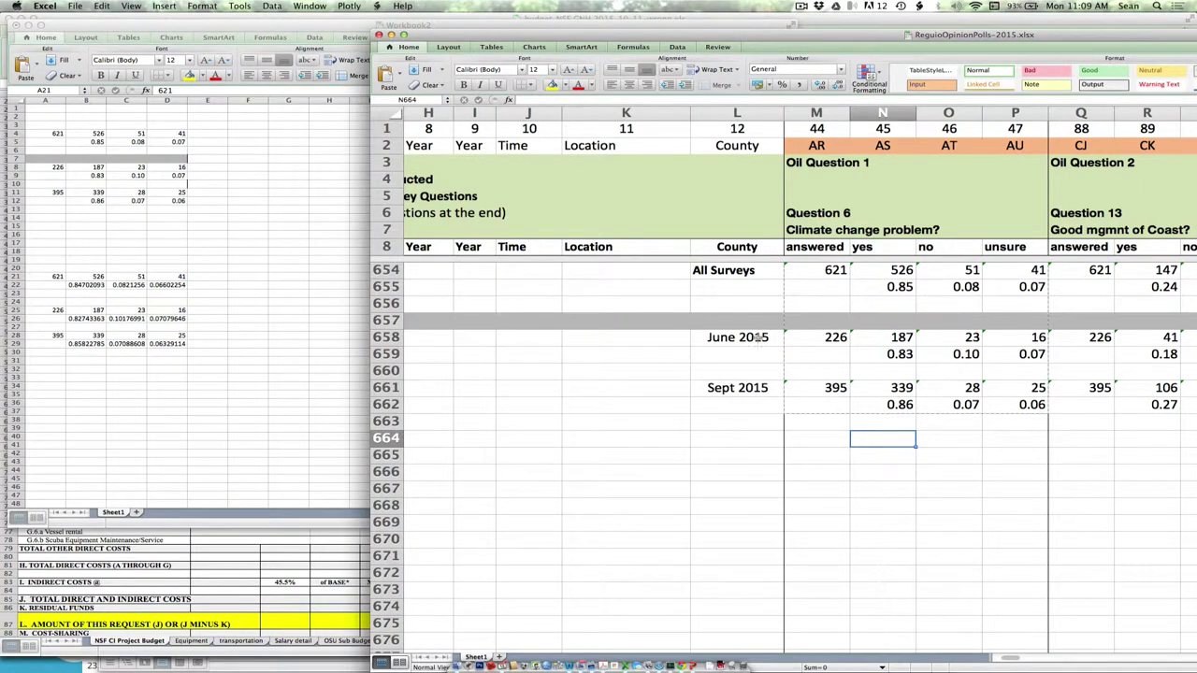
pyautogui.moveTo(738, 271); pyautogui.dragTo(735, 388)
pyautogui.press('super+c')
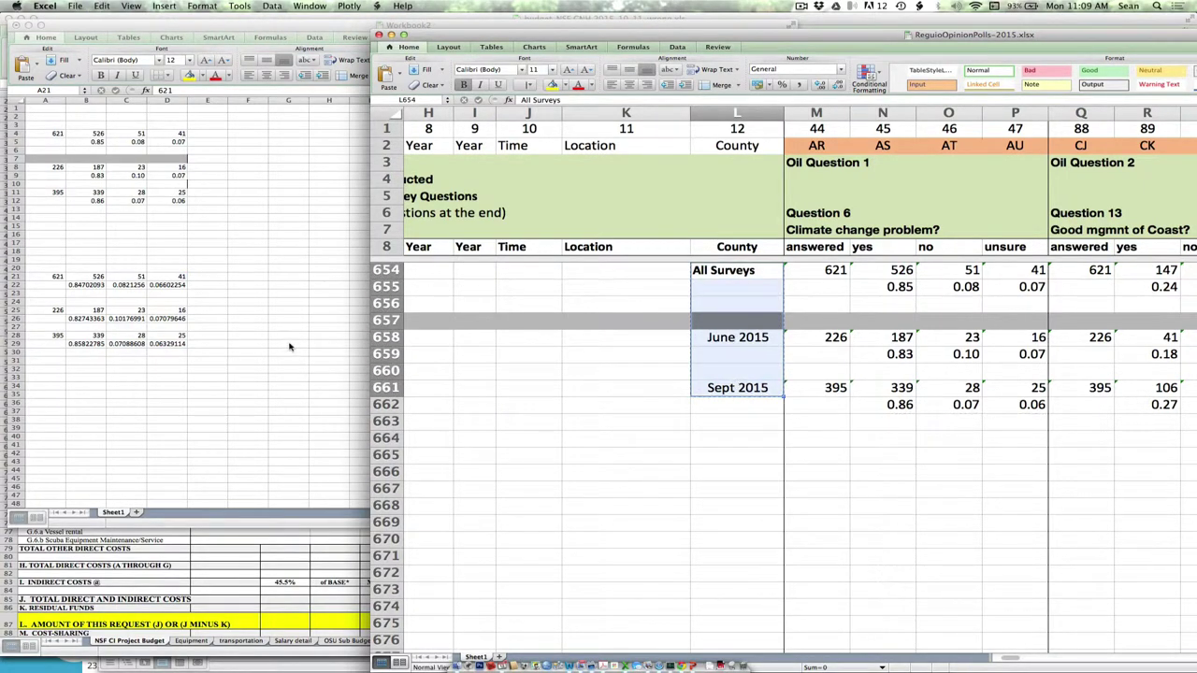
pyautogui.click(285, 340)
pyautogui.click(241, 278)
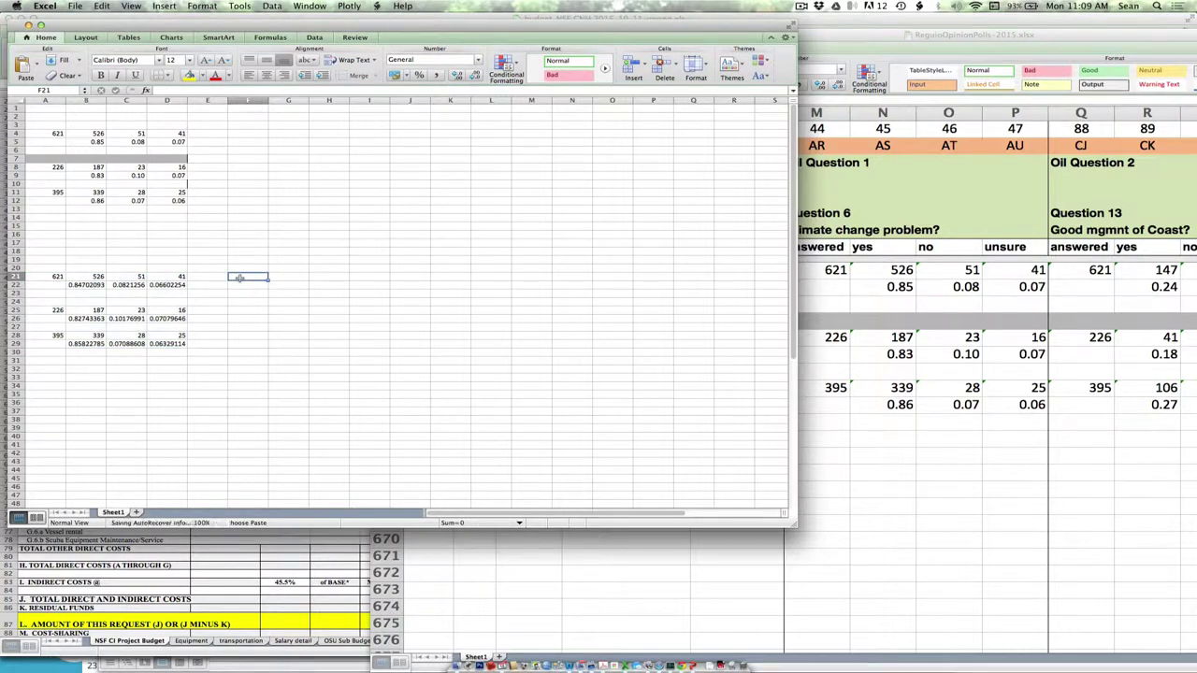
pyautogui.press('super+v')
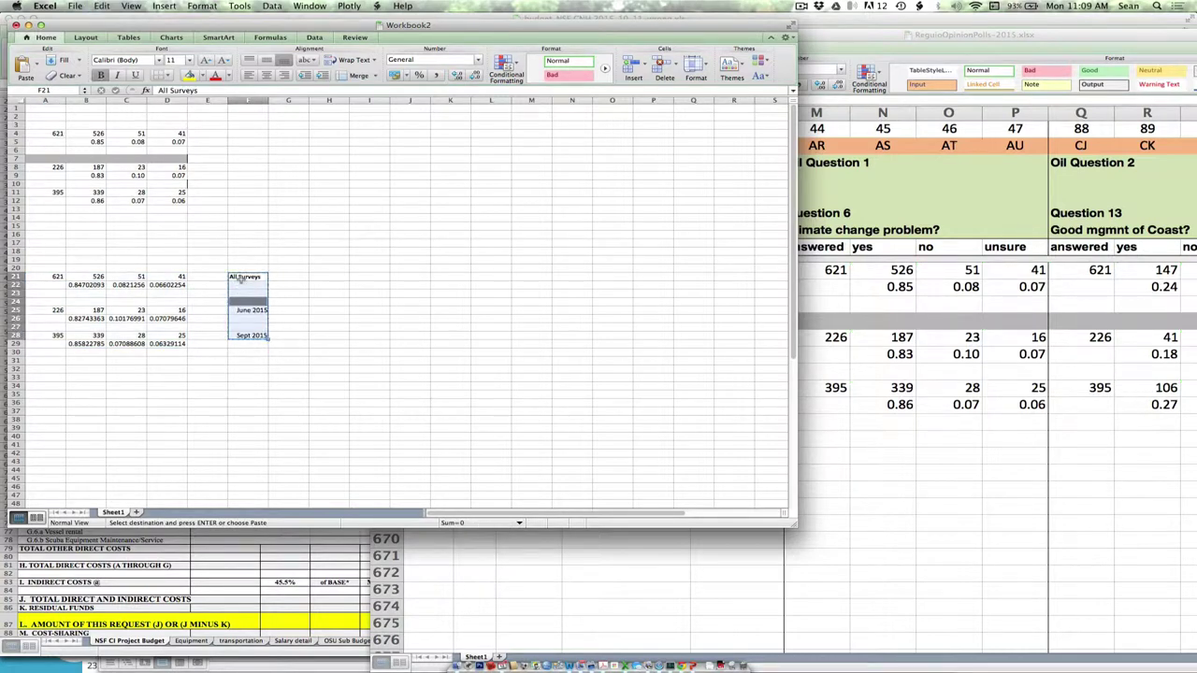
pyautogui.moveTo(241, 278); pyautogui.dragTo(245, 287)
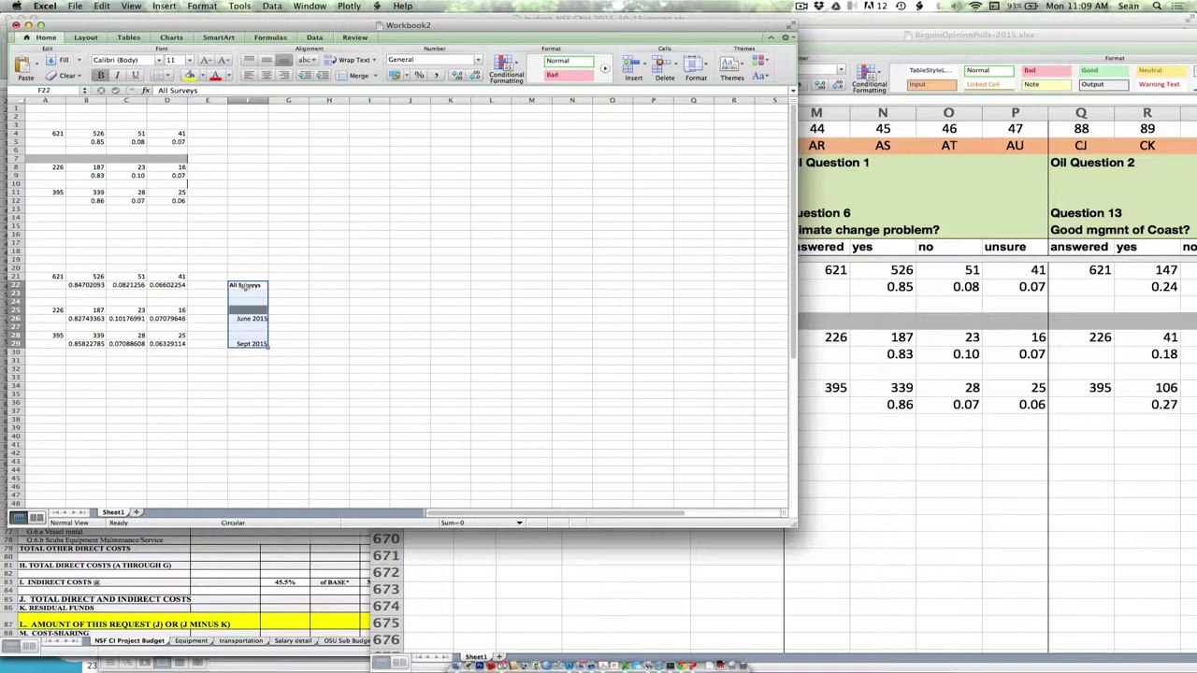
# Step: Insert a new column A and move the survey period labels into it
pyautogui.click(49, 101)
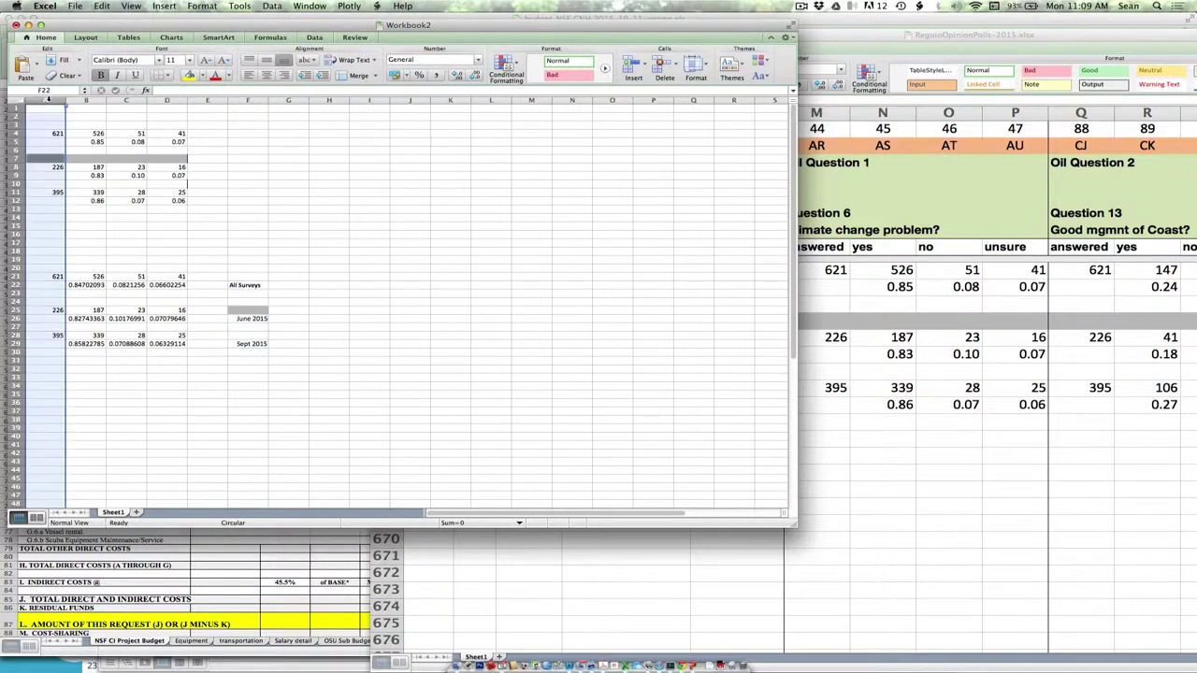
pyautogui.click(164, 6)
pyautogui.click(166, 43)
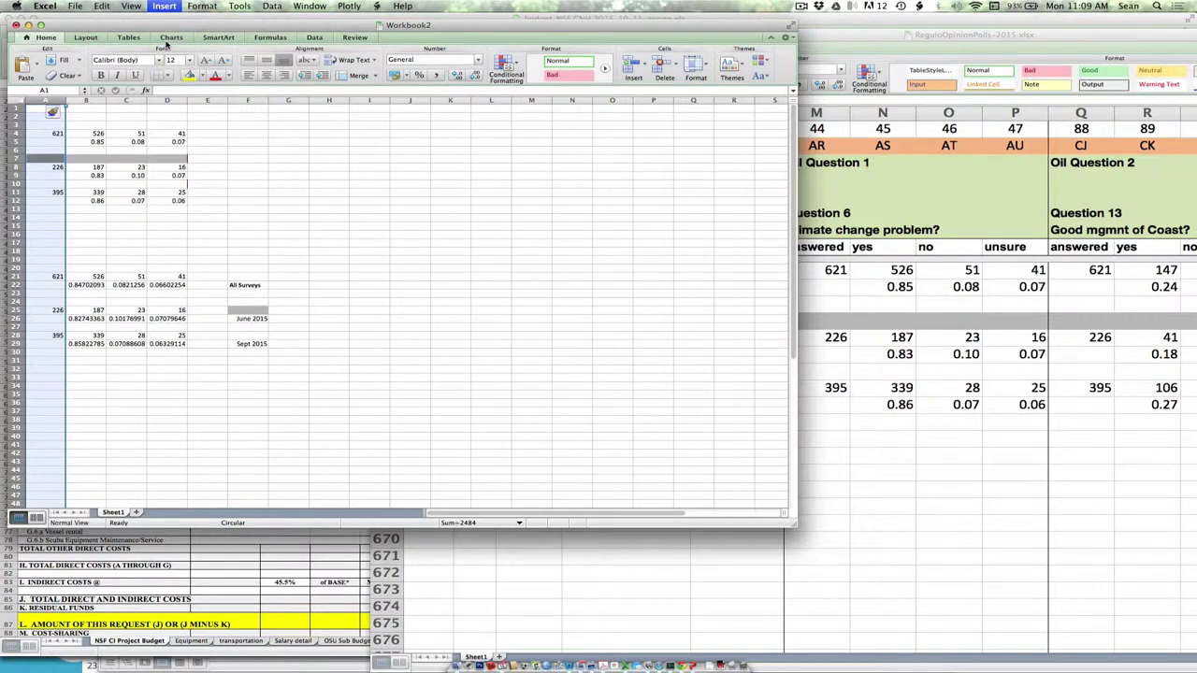
pyautogui.moveTo(297, 285); pyautogui.dragTo(295, 345)
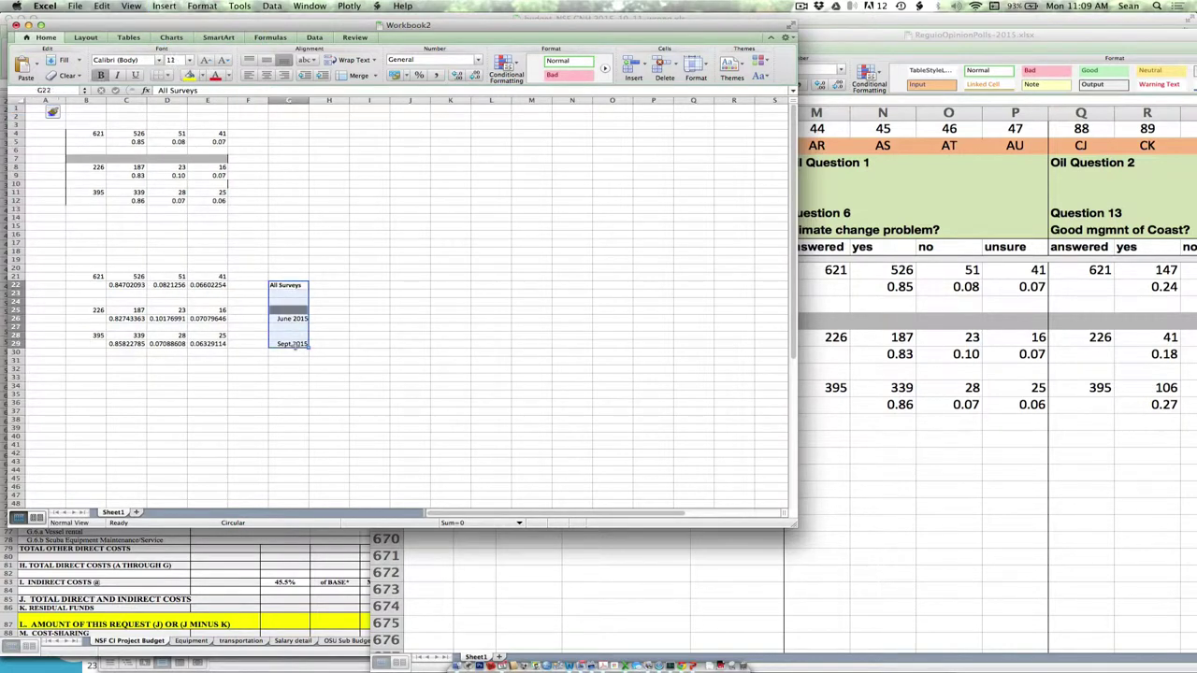
pyautogui.press('super+c')
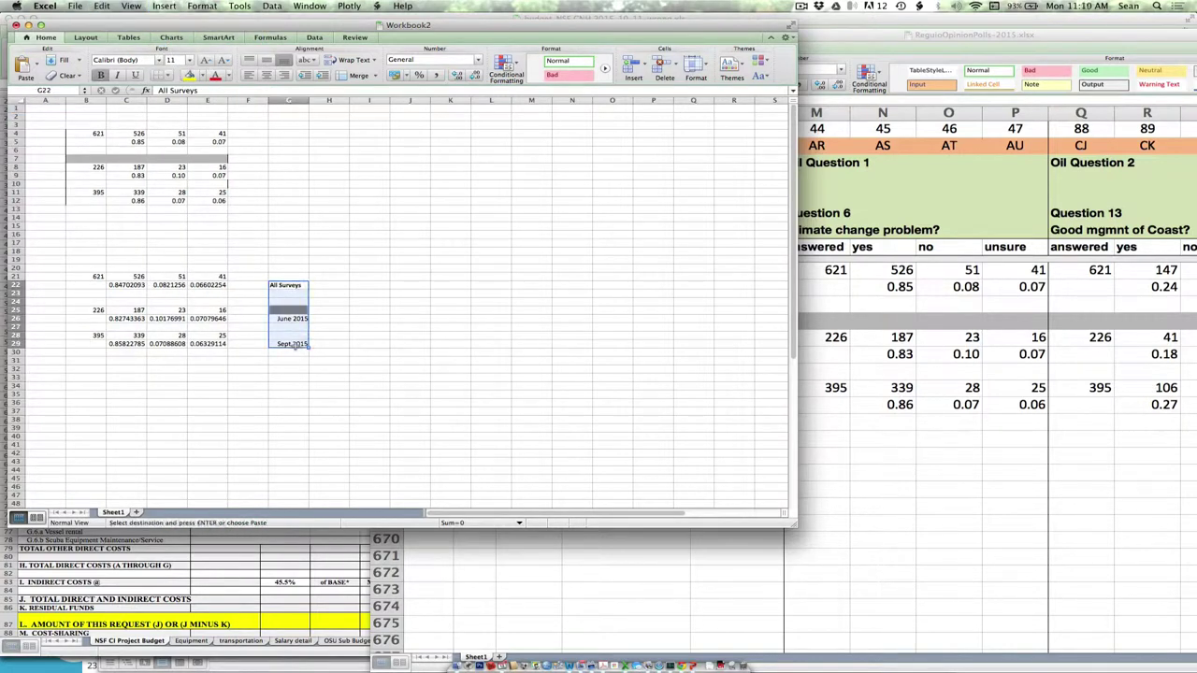
pyautogui.click(53, 283)
pyautogui.press('Return')
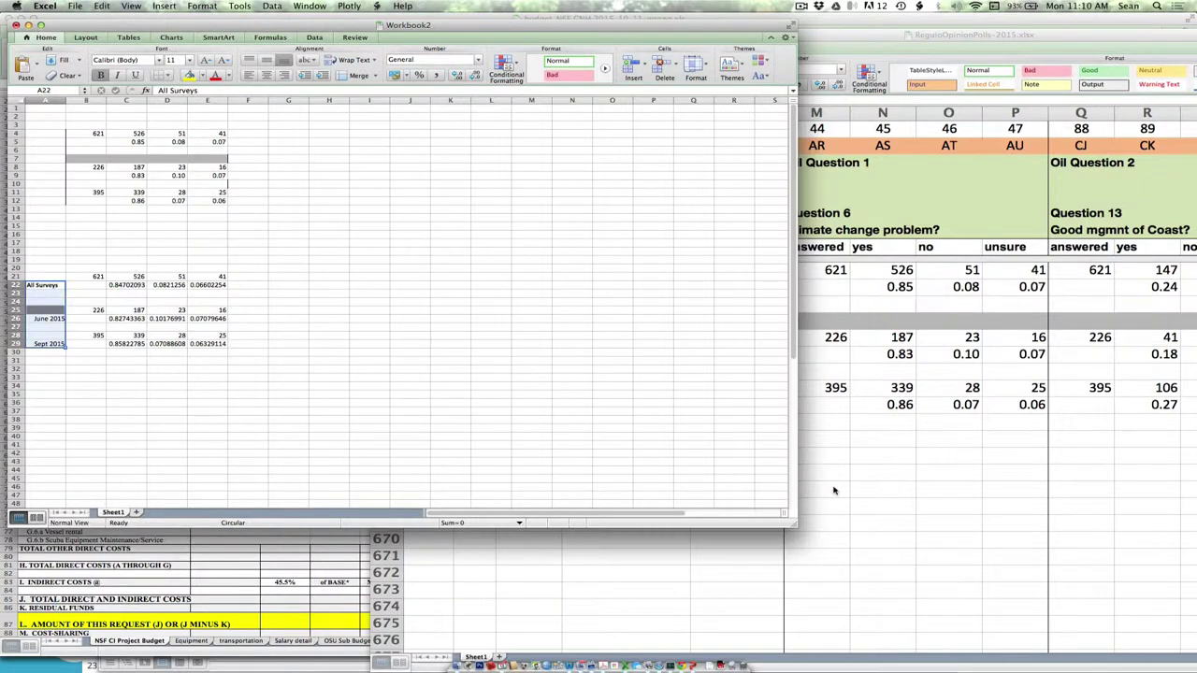
# Step: Copy the yes, no, unsure headers from the polls workbook into C20 of Workbook2
pyautogui.click(834, 490)
pyautogui.moveTo(830, 249); pyautogui.dragTo(971, 248)
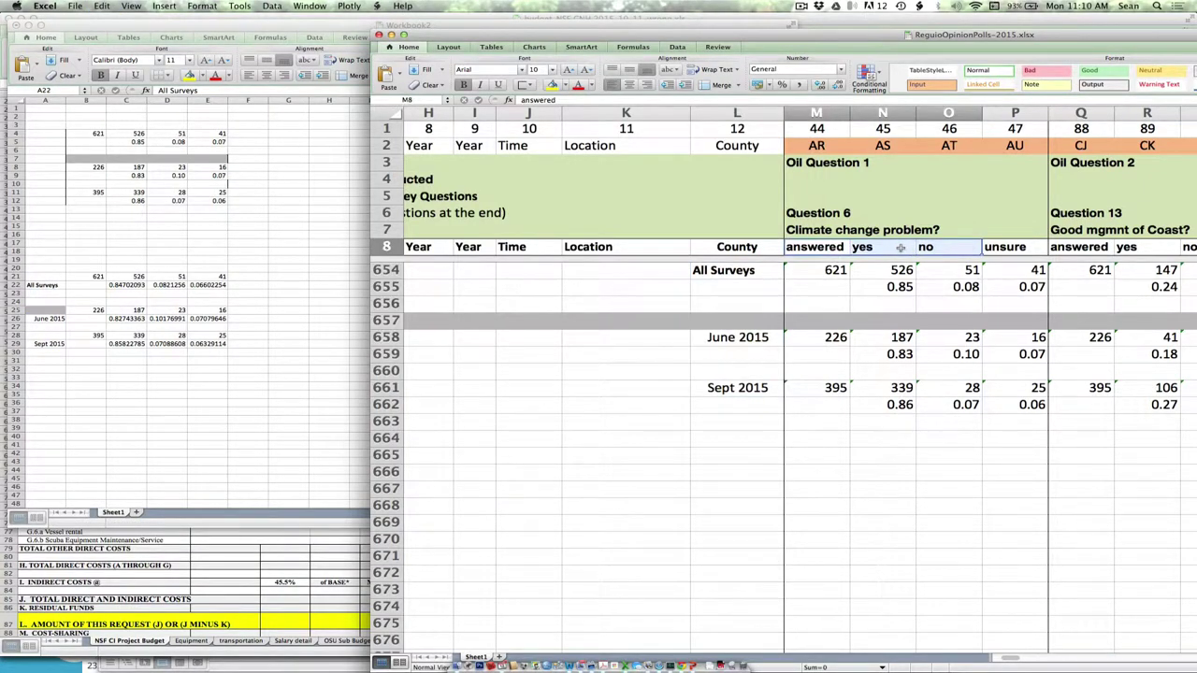
pyautogui.moveTo(900, 247); pyautogui.dragTo(1004, 252)
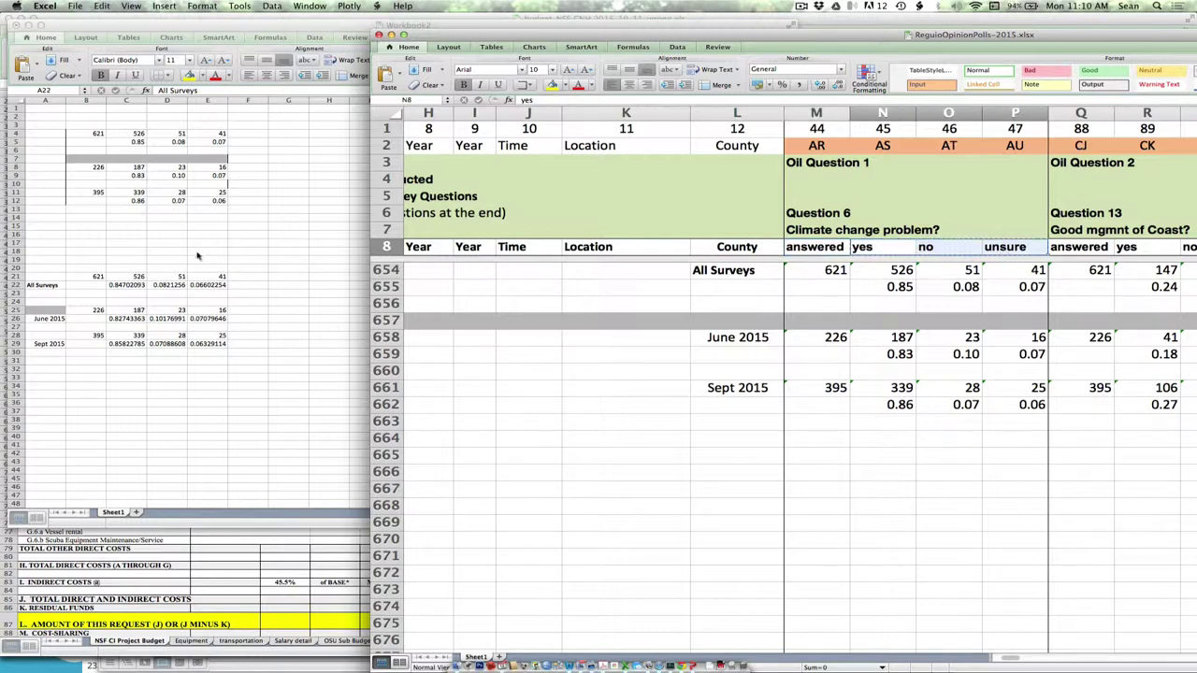
pyautogui.click(131, 267)
pyautogui.press('super+v')
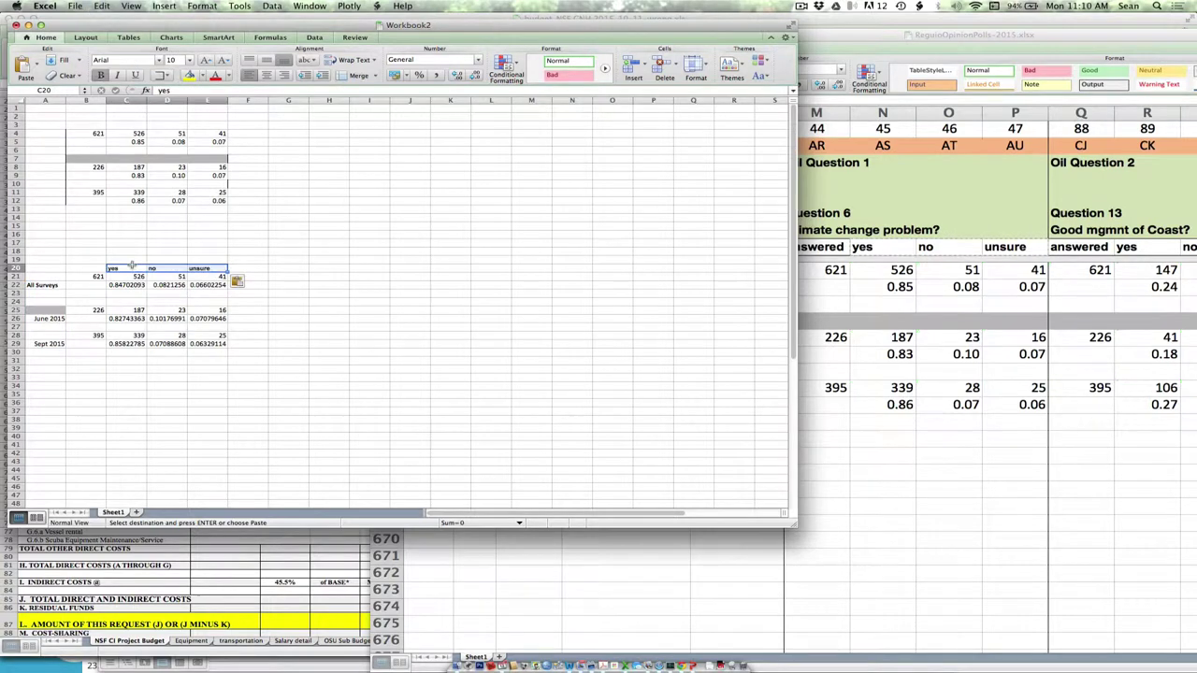
pyautogui.click(20, 277)
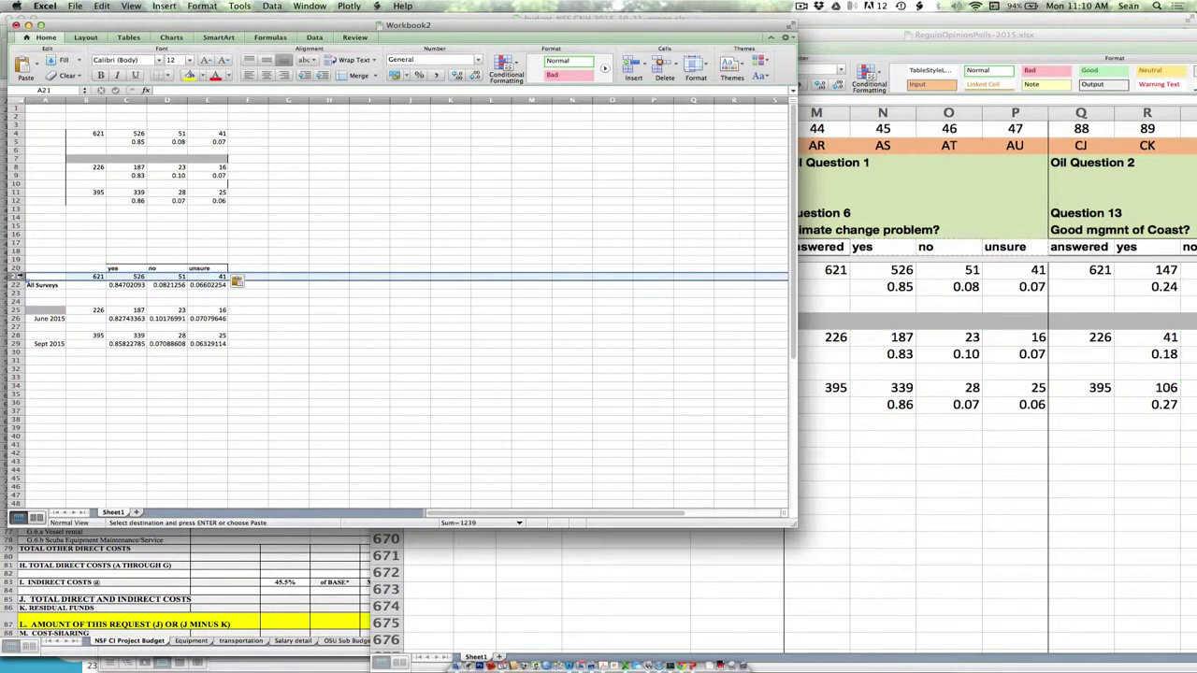
# Step: Delete the count rows and blank rows, leaving only the proportion rows
pyautogui.click(100, 5)
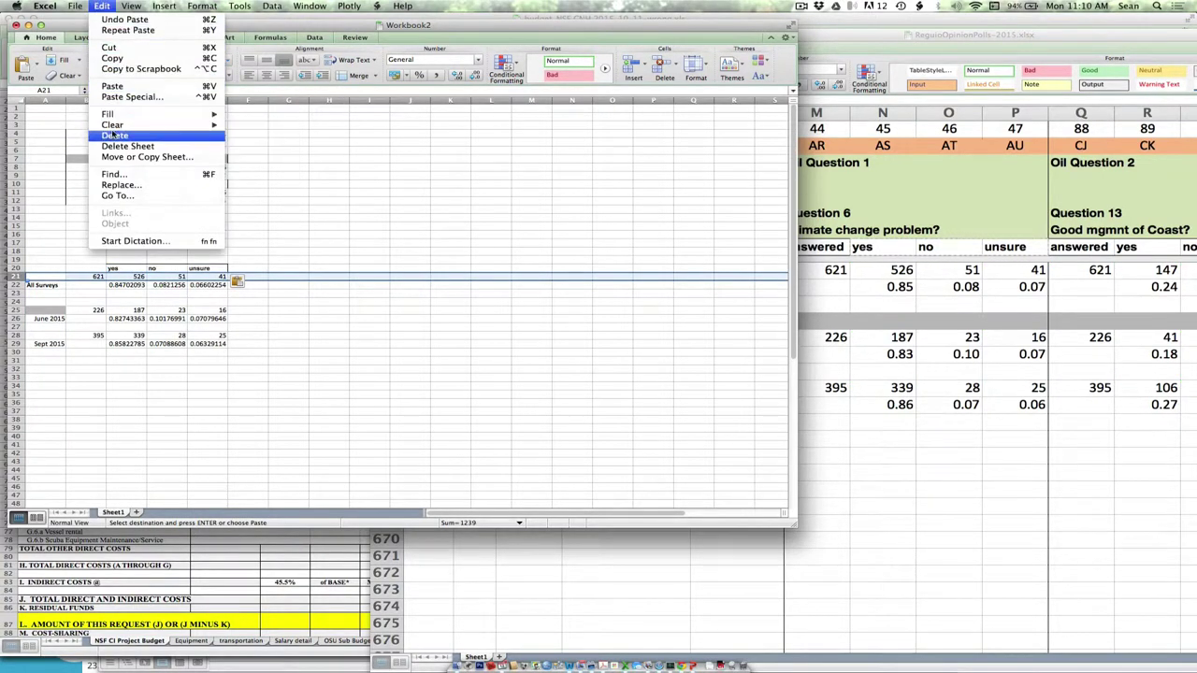
pyautogui.click(112, 136)
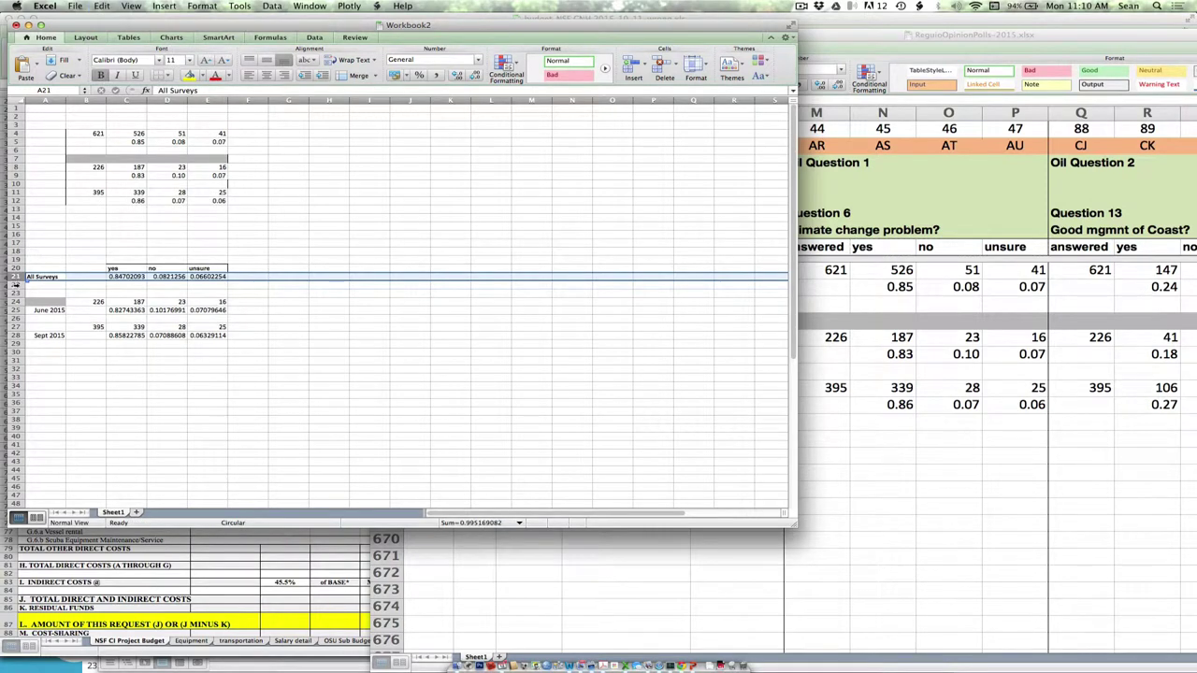
pyautogui.moveTo(15, 283); pyautogui.dragTo(15, 301)
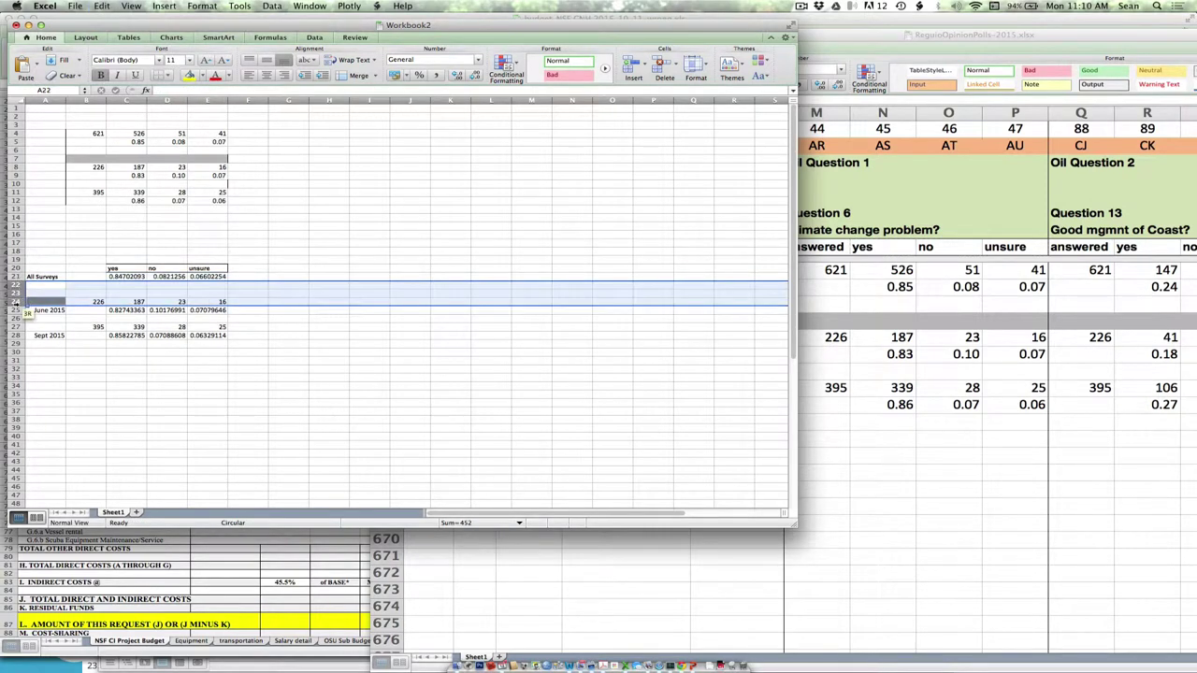
pyautogui.click(102, 6)
pyautogui.click(112, 136)
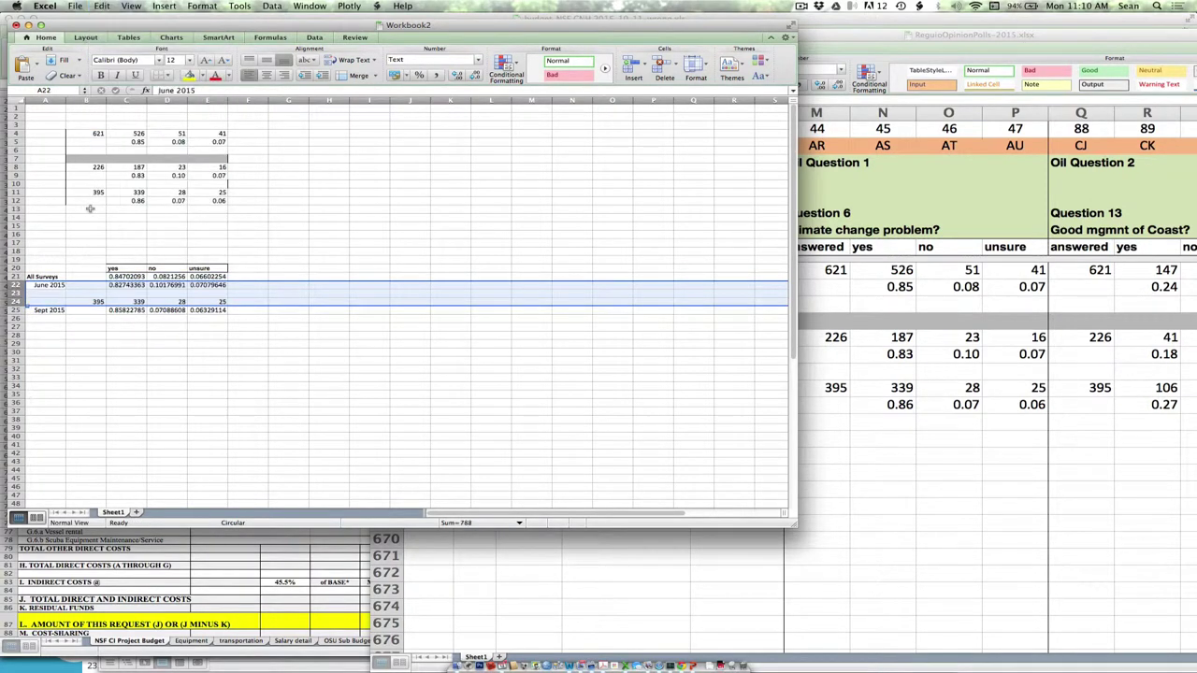
pyautogui.moveTo(16, 293); pyautogui.dragTo(26, 309)
pyautogui.click(102, 7)
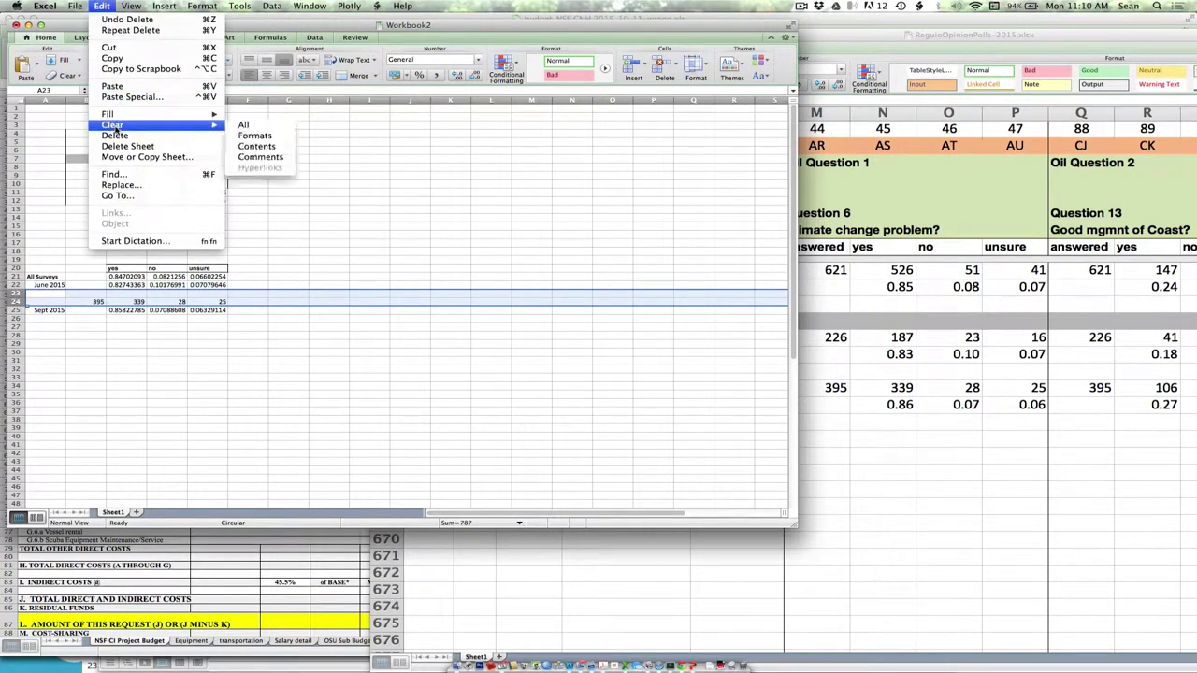
pyautogui.click(114, 135)
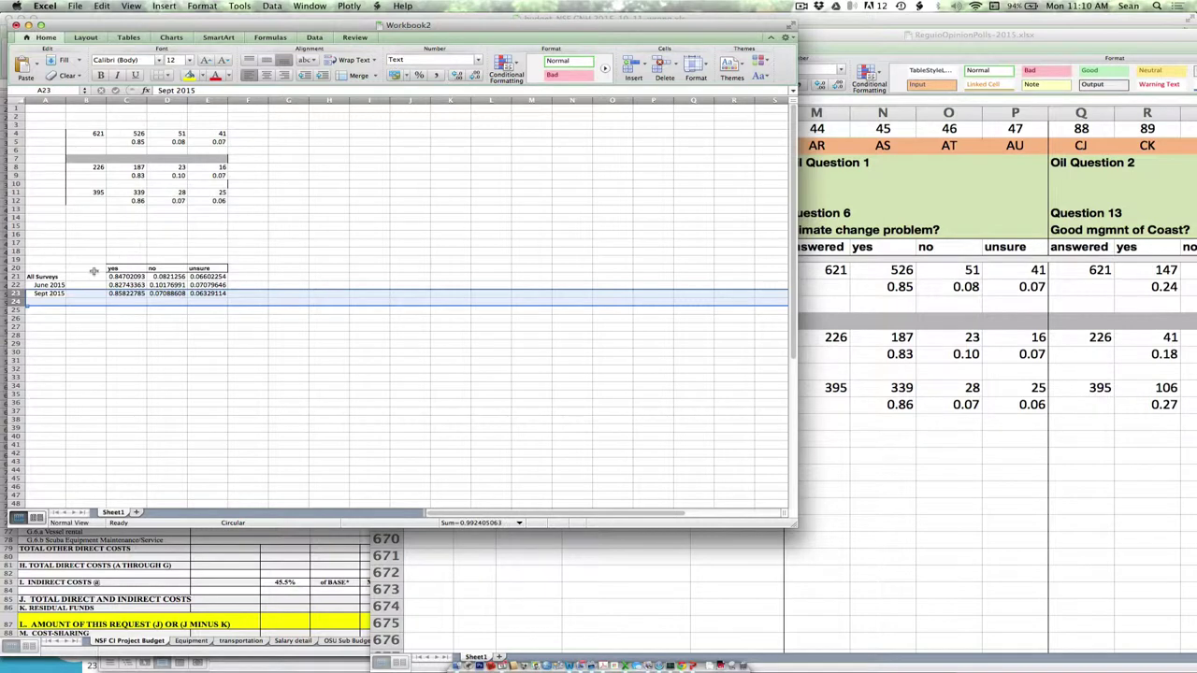
# Step: Move the proportions block to B20, add a Response header in A20, and select the table
pyautogui.moveTo(120, 269); pyautogui.dragTo(192, 268)
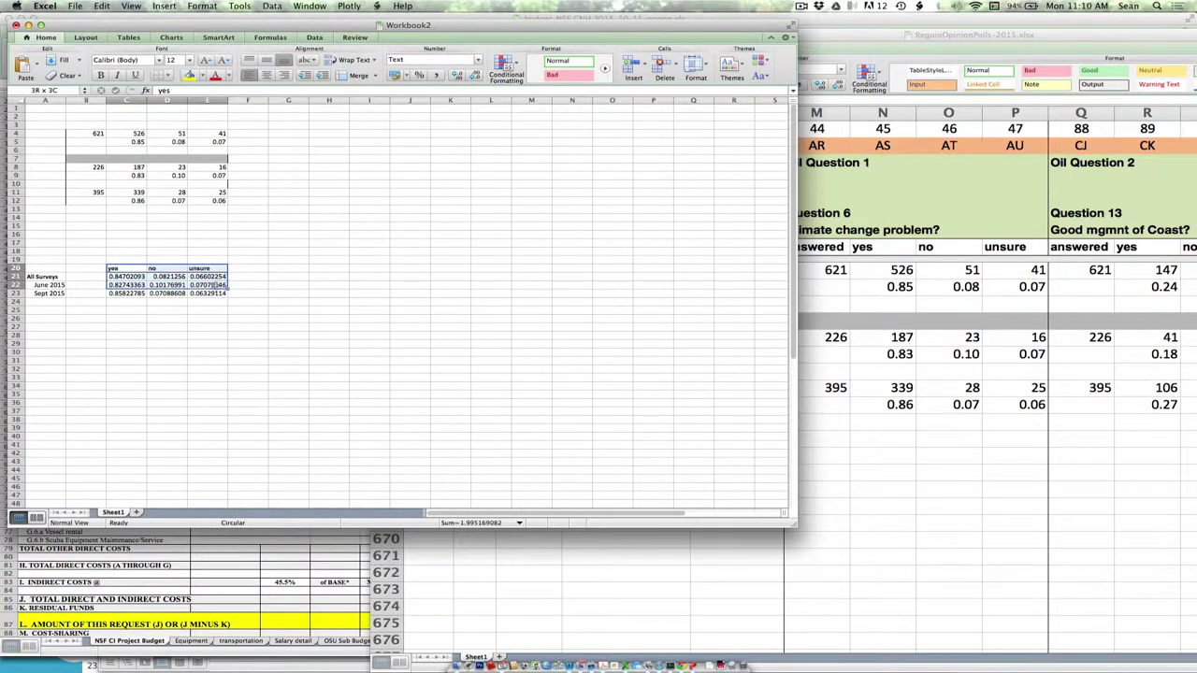
pyautogui.moveTo(217, 286); pyautogui.dragTo(217, 294)
pyautogui.press('super+c')
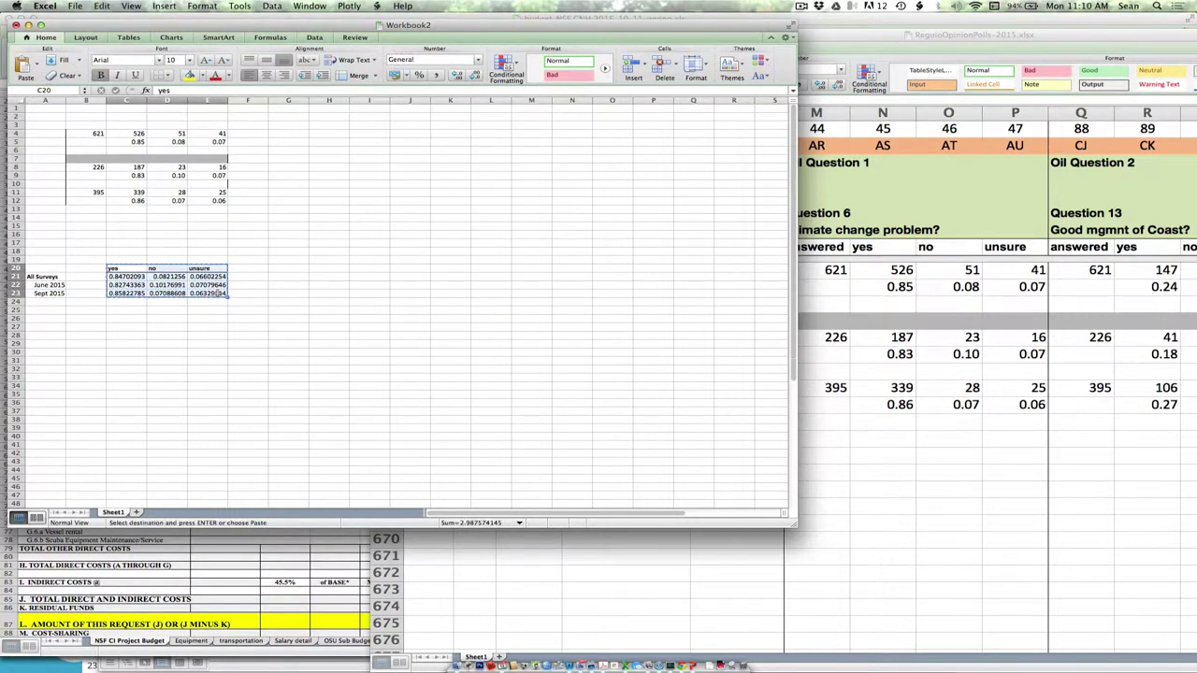
pyautogui.click(89, 267)
pyautogui.press('super+v')
pyautogui.click(49, 266)
pyautogui.write('Res')
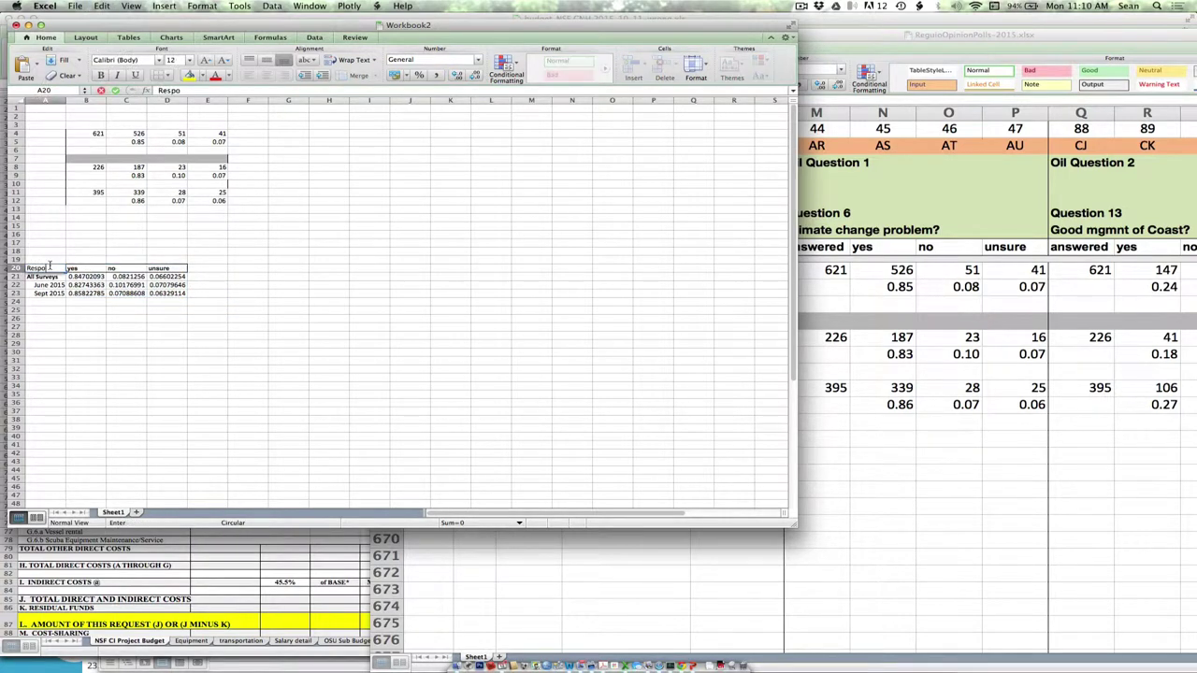
pyautogui.write('ponse')
pyautogui.click(166, 334)
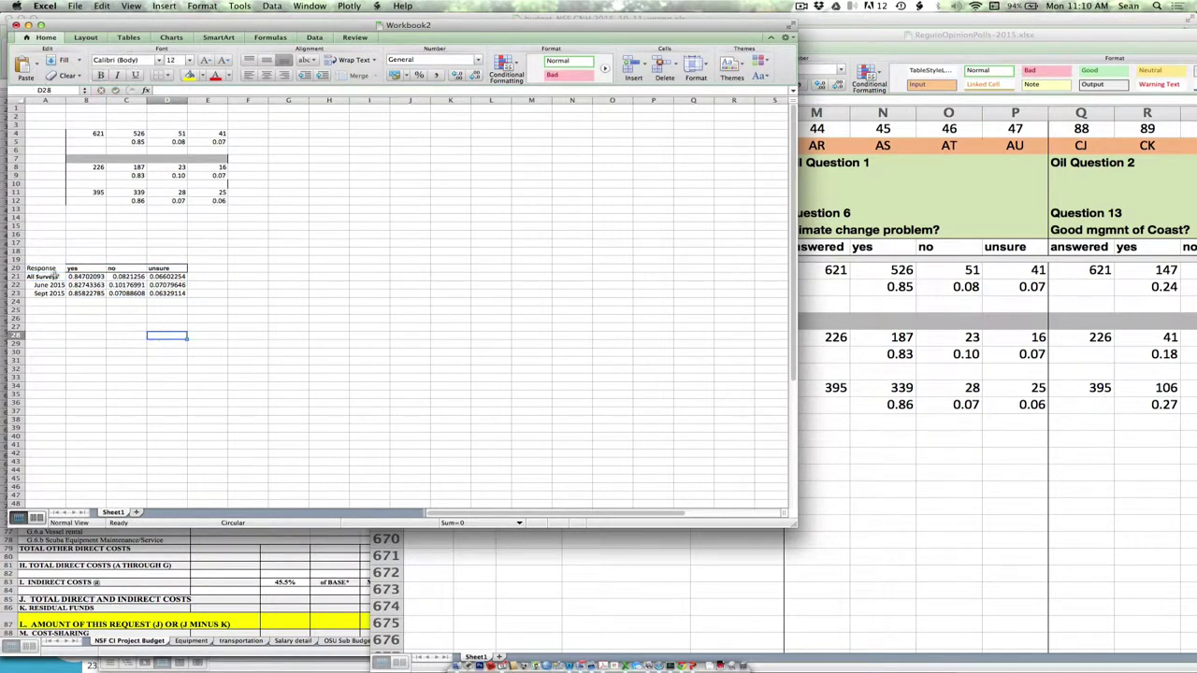
pyautogui.moveTo(45, 268); pyautogui.dragTo(185, 294)
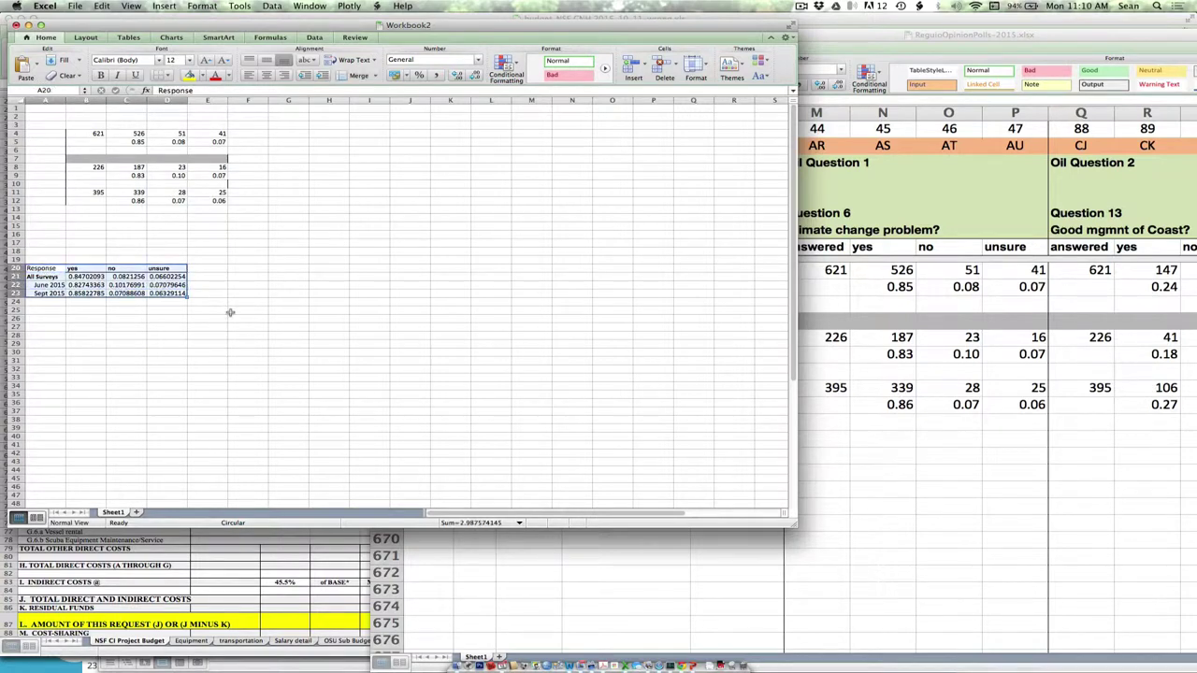
# Step: Paste a transposed copy of the Response table into column G with Paste Special > Transpose
pyautogui.press('super+c')
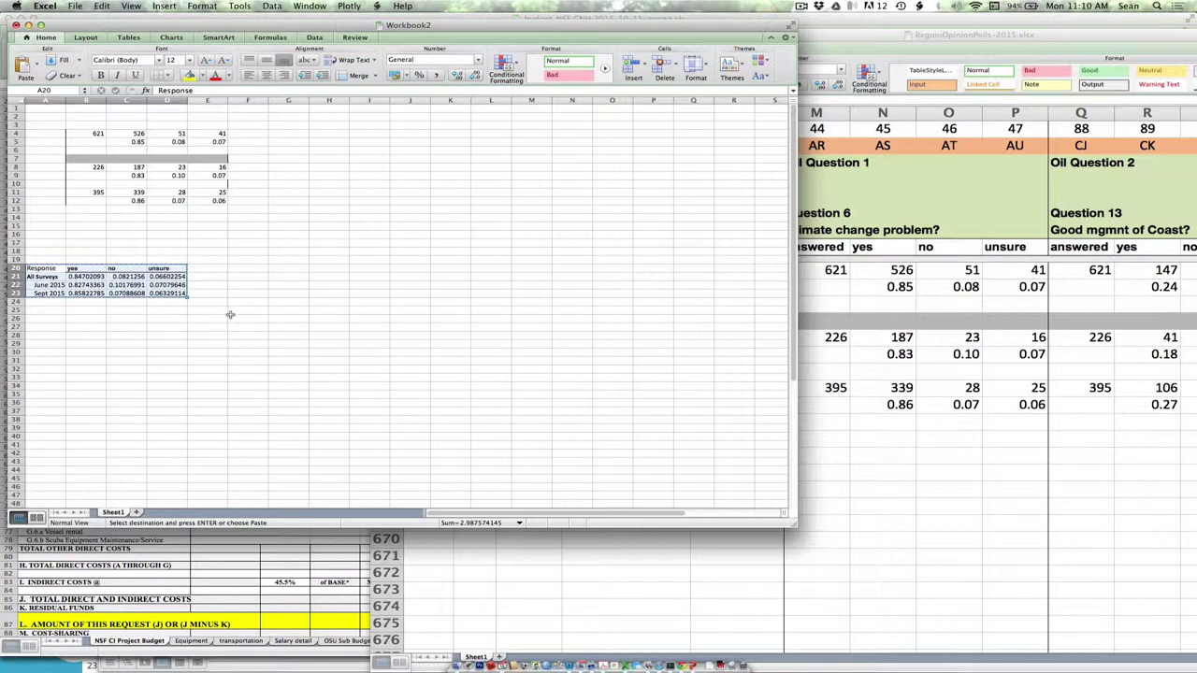
pyautogui.click(324, 272)
pyautogui.click(102, 6)
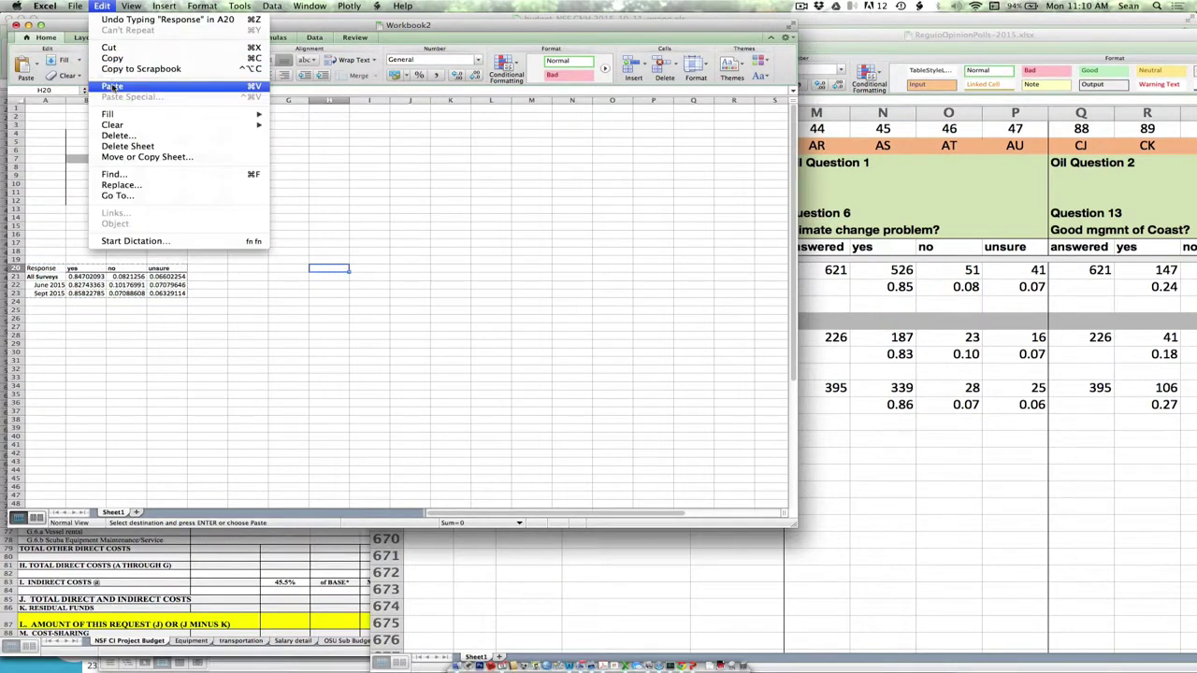
pyautogui.click(111, 87)
pyautogui.moveTo(56, 270); pyautogui.dragTo(159, 293)
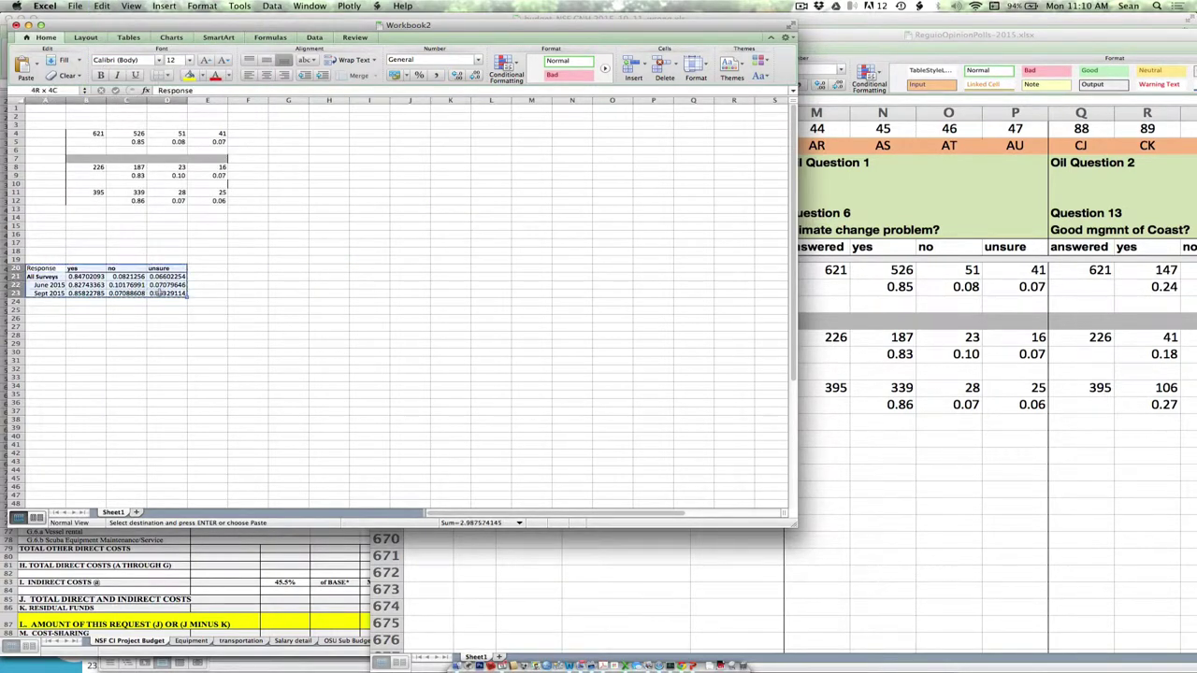
pyautogui.click(277, 274)
pyautogui.click(100, 6)
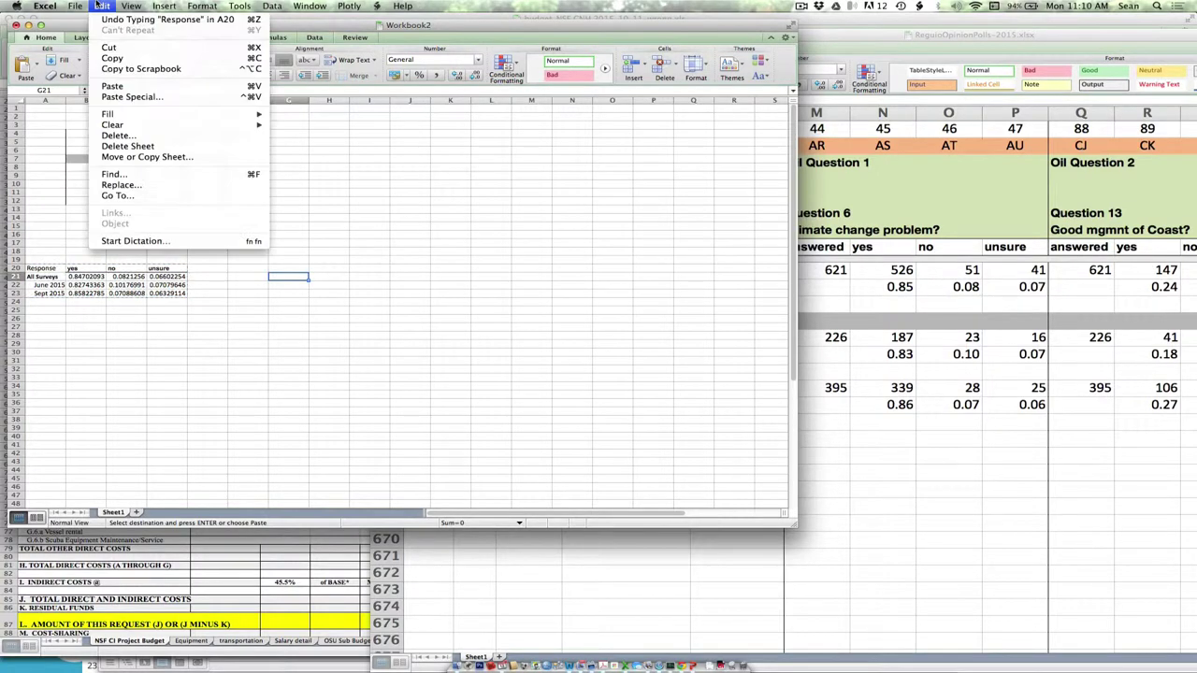
pyautogui.click(127, 96)
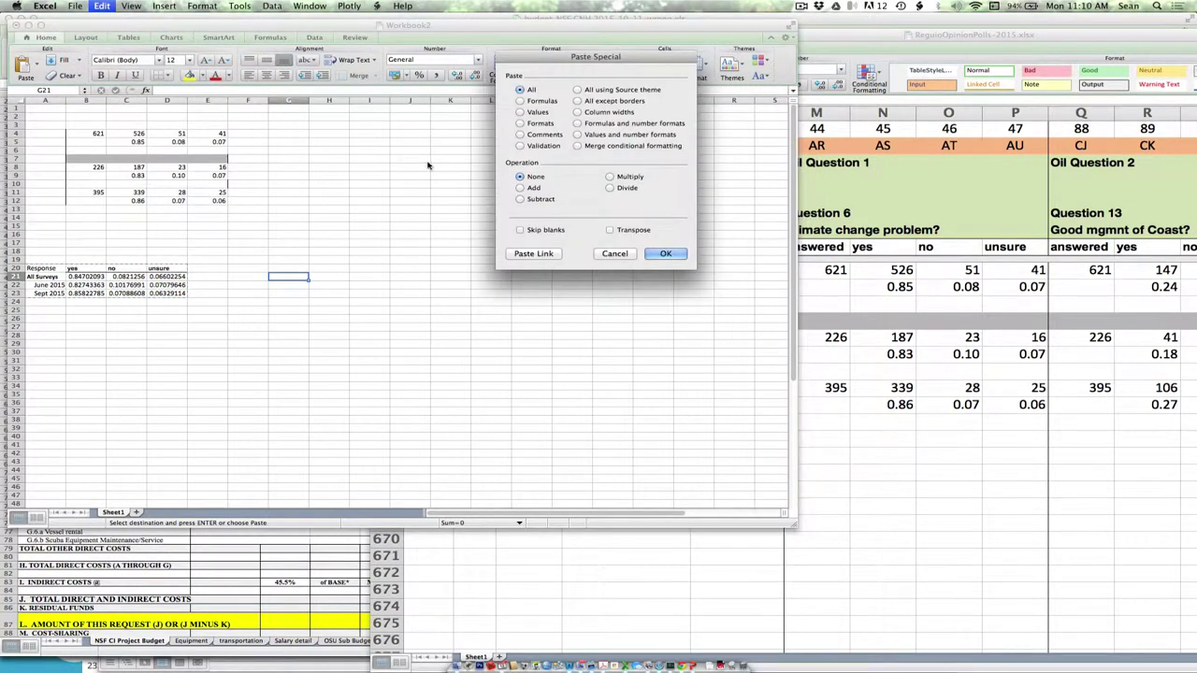
pyautogui.click(610, 231)
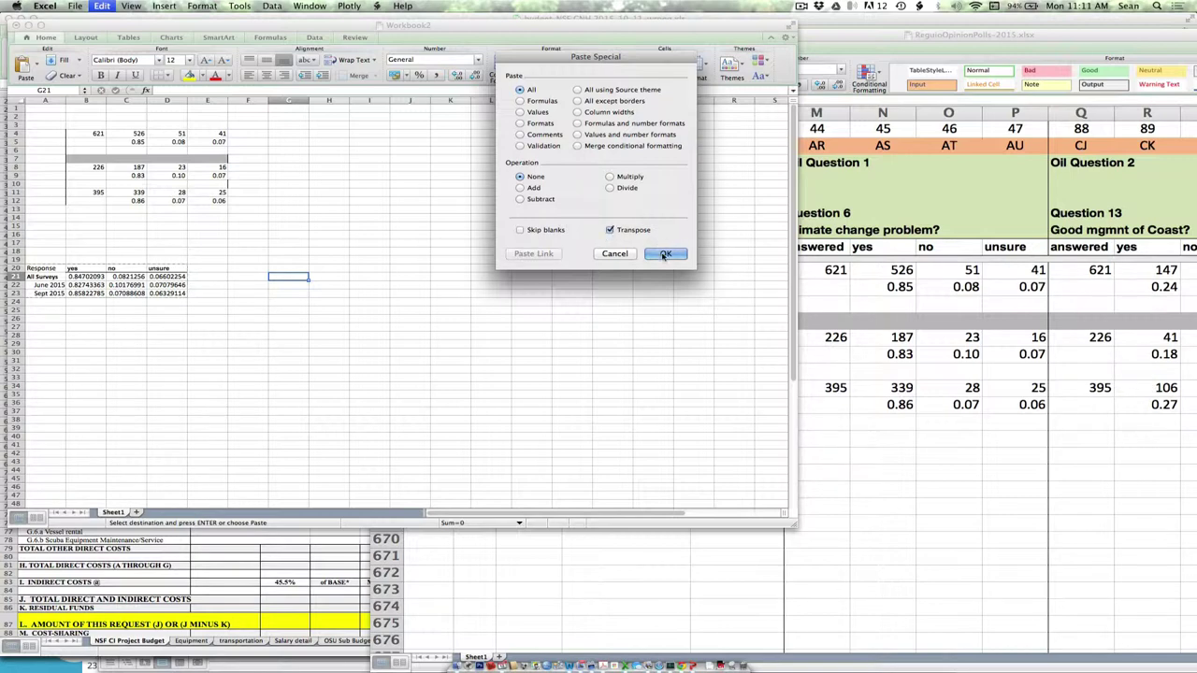
pyautogui.click(662, 254)
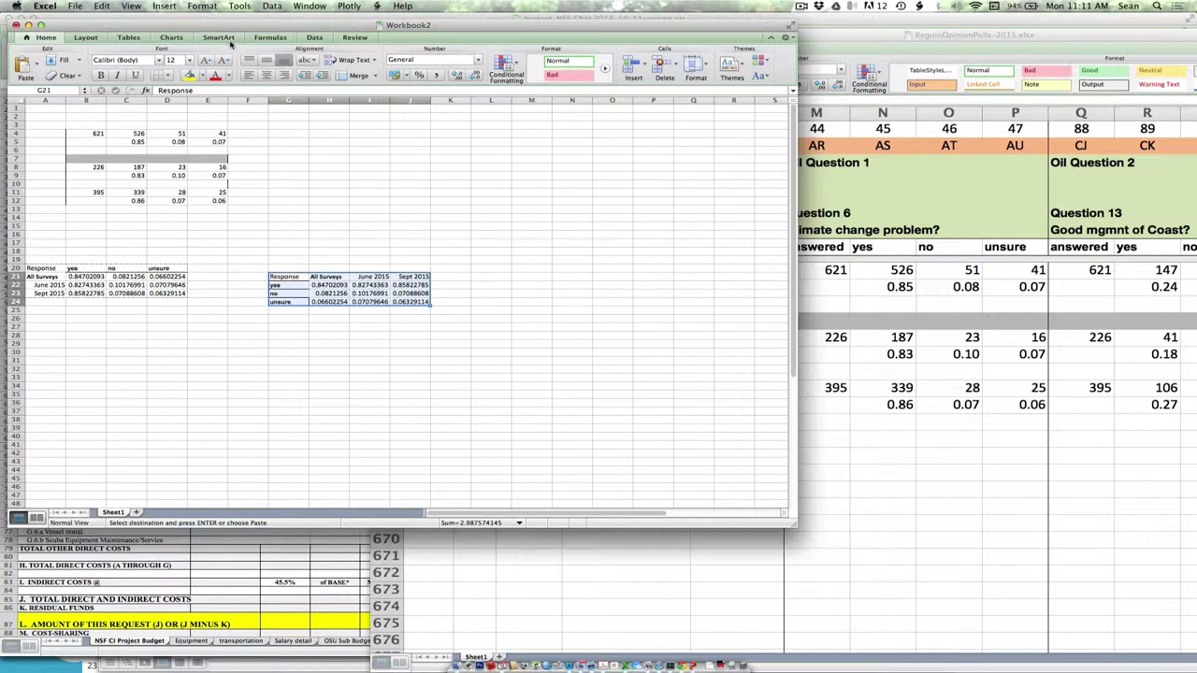
# Step: Check the values in the transposed All Surveys, June 2015 and Sept 2015 columns
pyautogui.moveTo(286, 277); pyautogui.dragTo(404, 301)
pyautogui.click(326, 277)
pyautogui.press('Down')
pyautogui.press('Left')
pyautogui.press('Left')
pyautogui.press('Right')
pyautogui.press('Right')
pyautogui.press('Right')
pyautogui.press('Up')
pyautogui.press('Down')
pyautogui.press('Down')
pyautogui.press('Down')
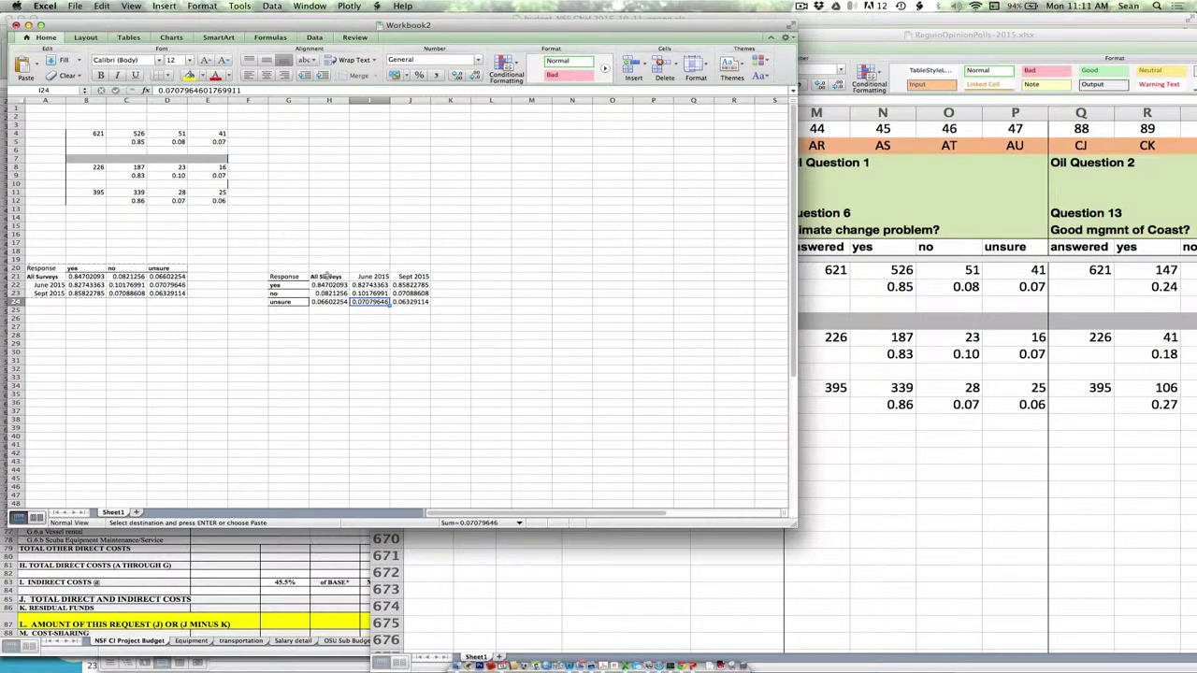
pyautogui.press('Right')
pyautogui.press('Up')
pyautogui.press('Up')
pyautogui.press('Up')
pyautogui.press('Down')
pyautogui.press('Down')
pyautogui.press('Down')
pyautogui.press('Down')
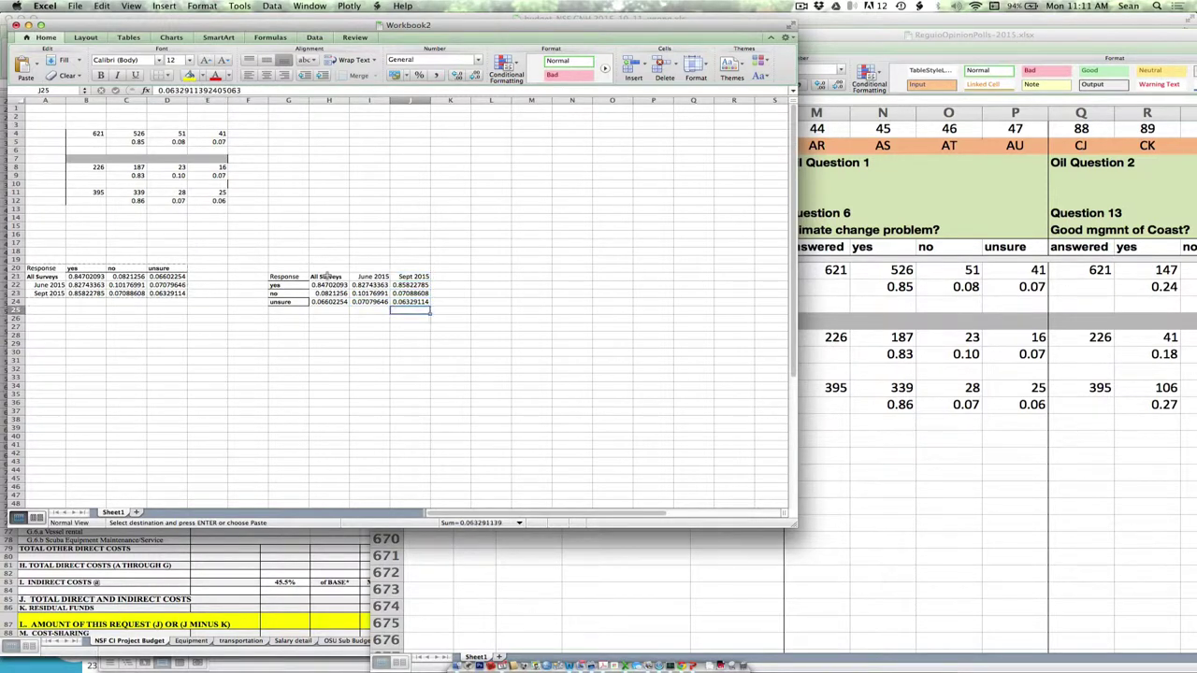
pyautogui.press('Left')
pyautogui.press('Left')
pyautogui.press('Up')
pyautogui.press('Up')
pyautogui.press('Up')
pyautogui.press('Up')
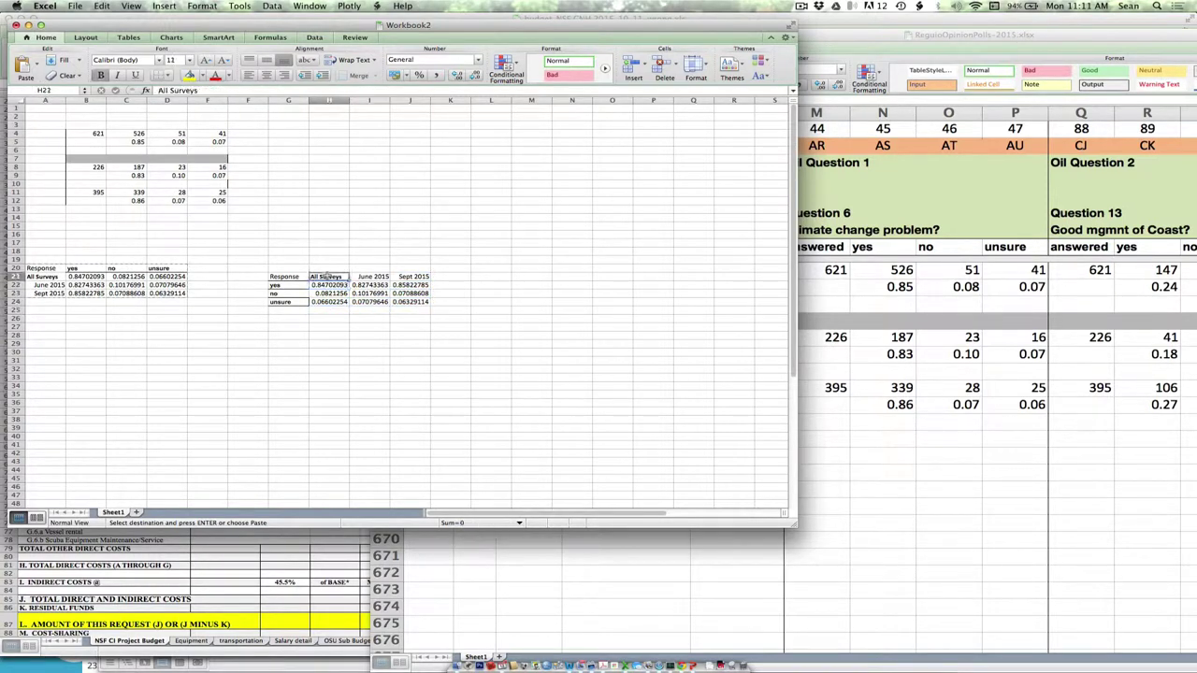
pyautogui.press('Down')
pyautogui.press('Down')
pyautogui.press('Down')
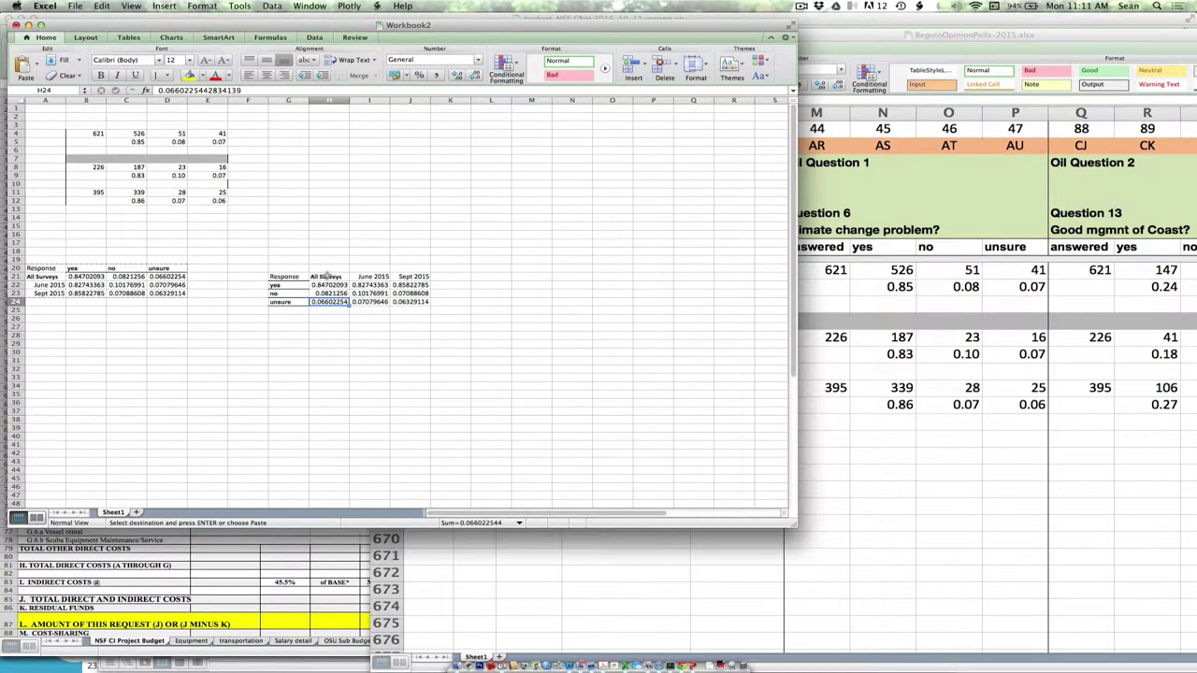
# Step: Delete the original data block A1:F25, shifting the remaining cells left
pyautogui.moveTo(250, 310); pyautogui.dragTo(37, 103)
pyautogui.click(101, 6)
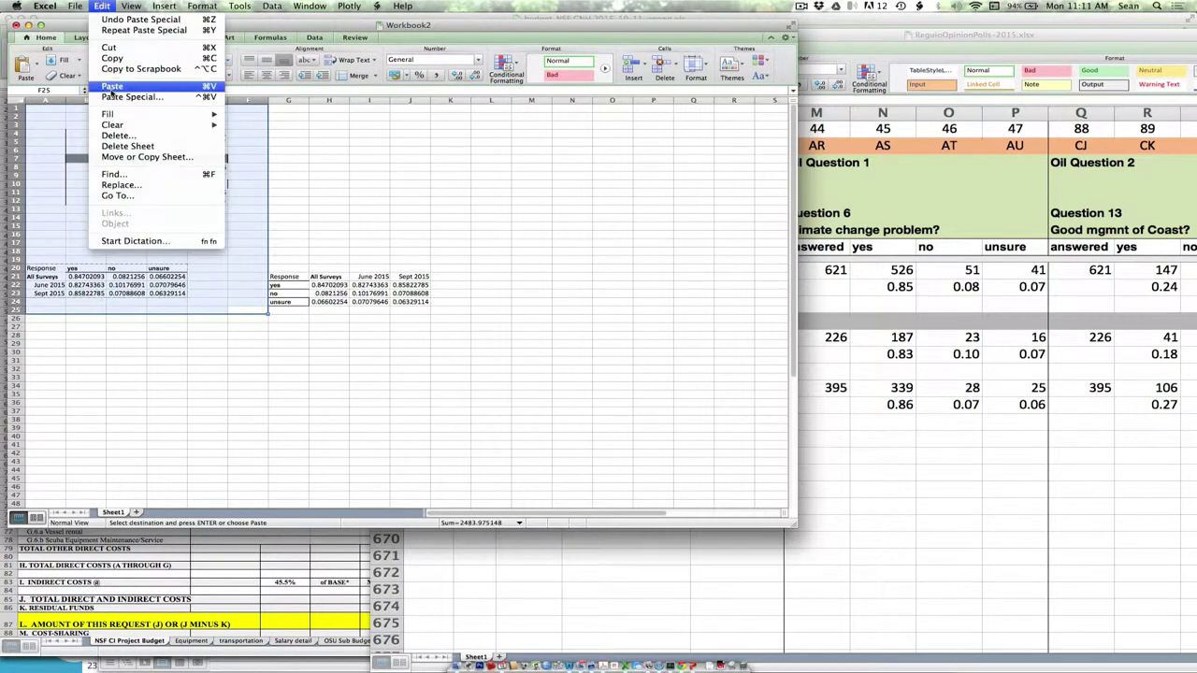
pyautogui.click(117, 136)
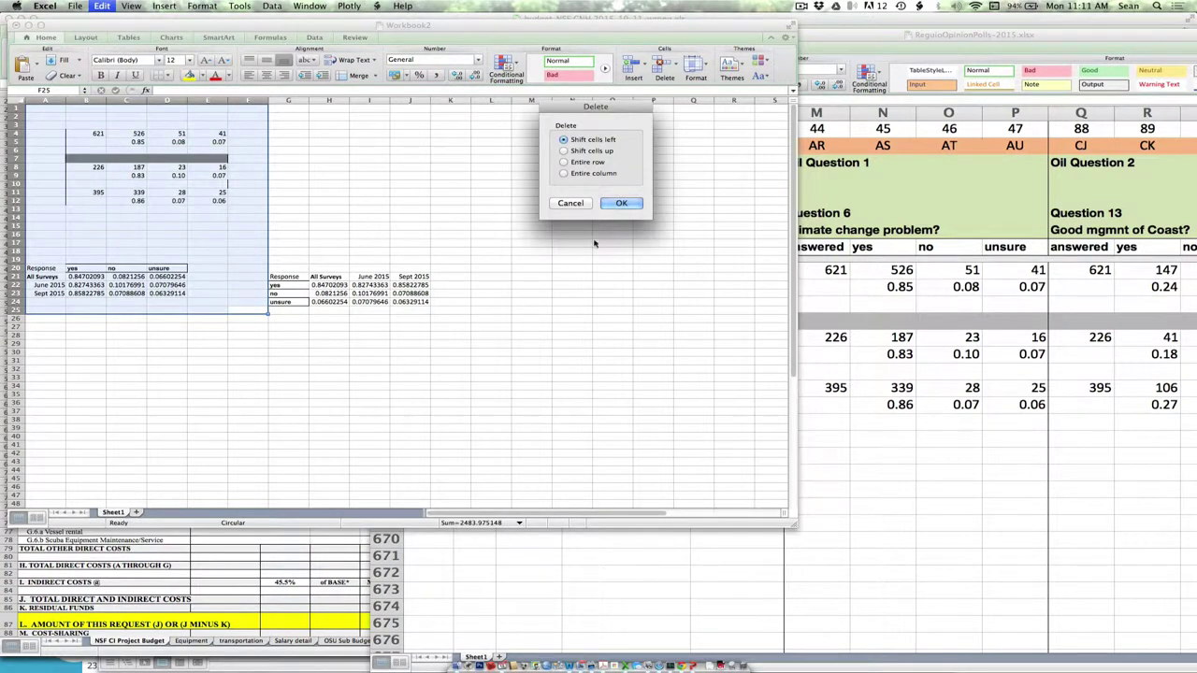
pyautogui.click(621, 203)
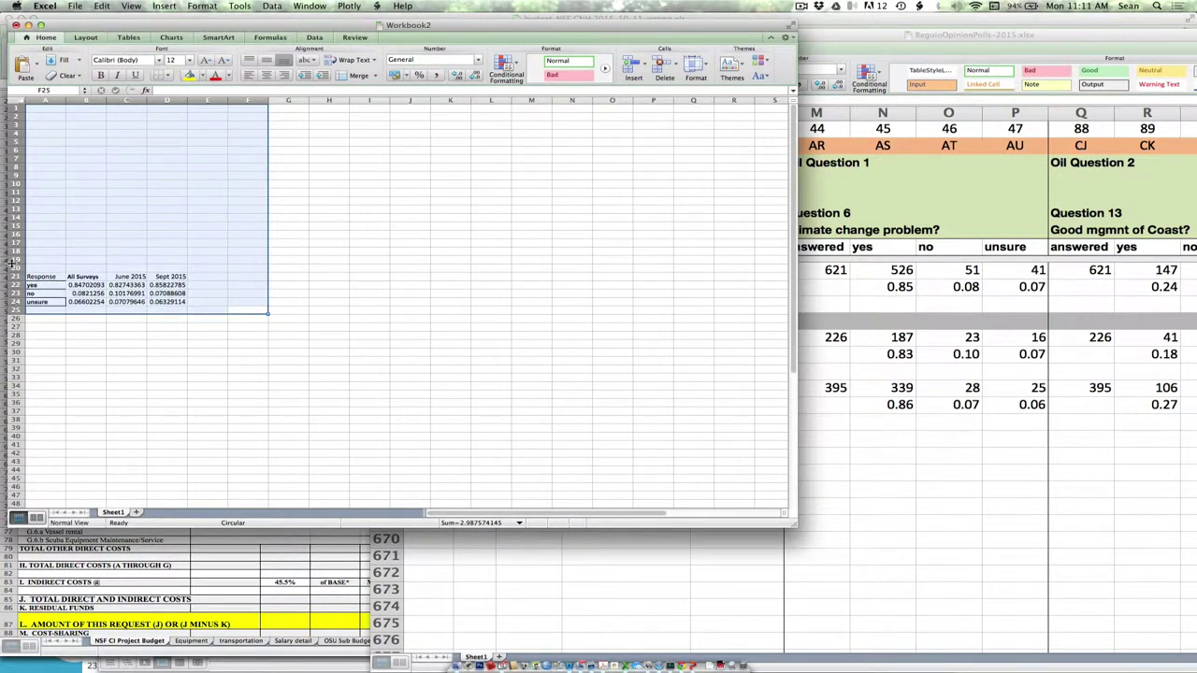
# Step: Delete empty rows 1–20 so the transposed table starts at A1
pyautogui.moveTo(15, 267); pyautogui.dragTo(15, 107)
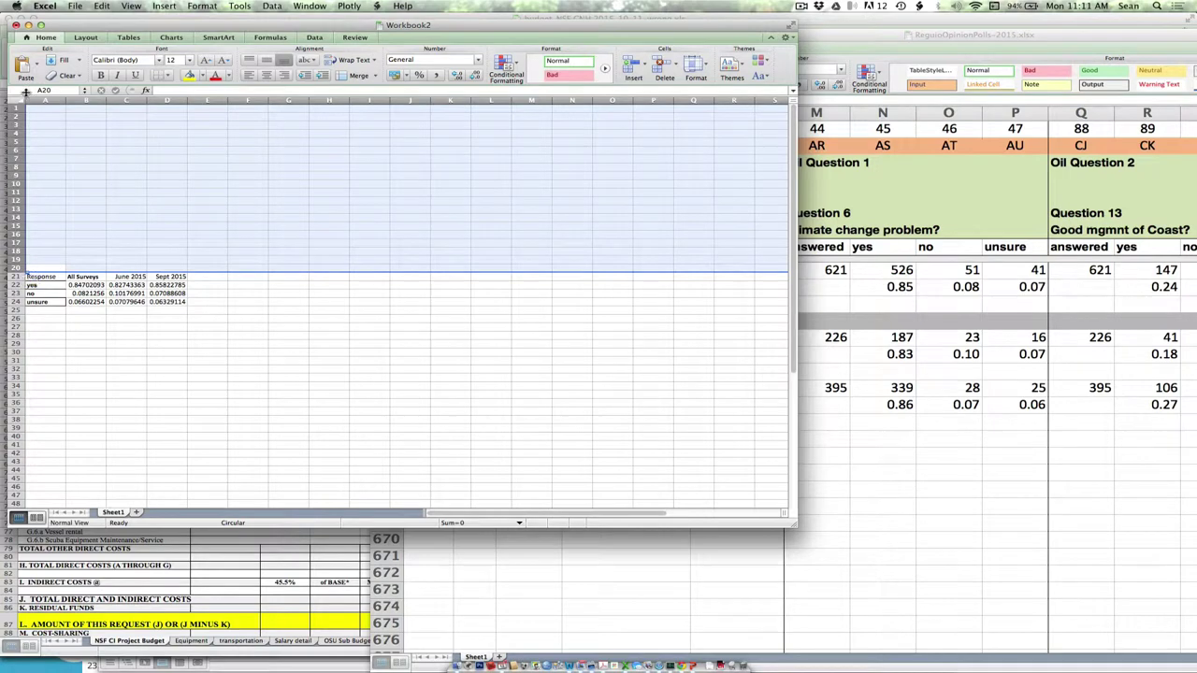
pyautogui.click(101, 5)
pyautogui.click(114, 135)
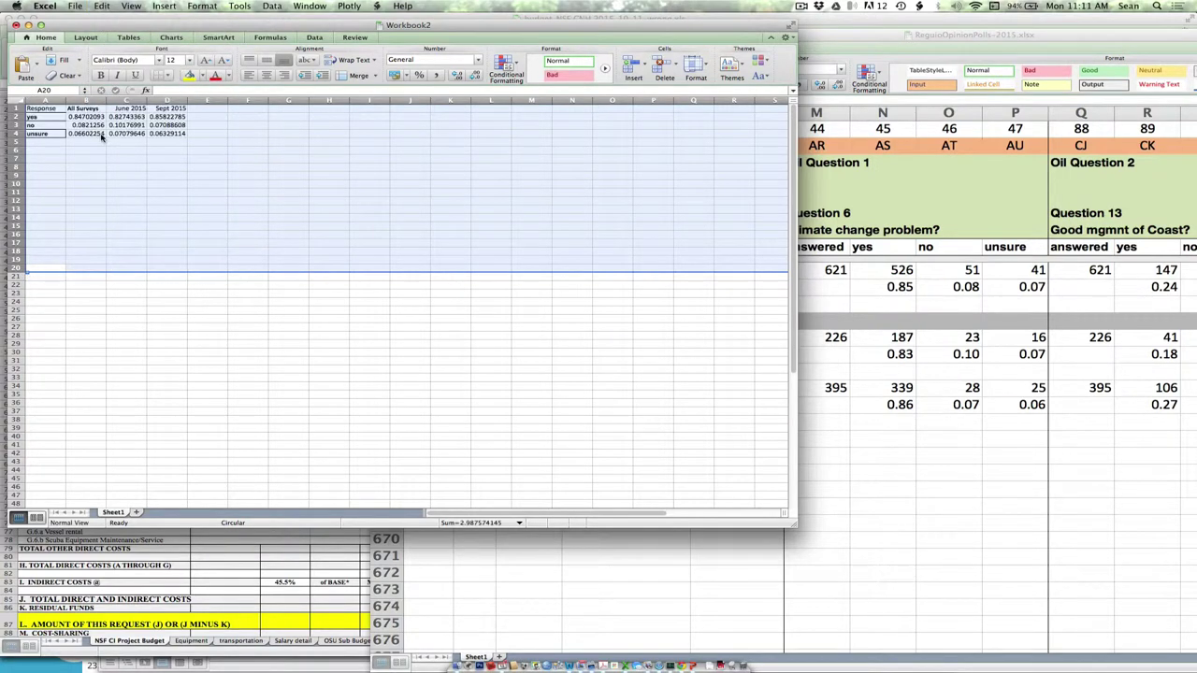
pyautogui.click(101, 176)
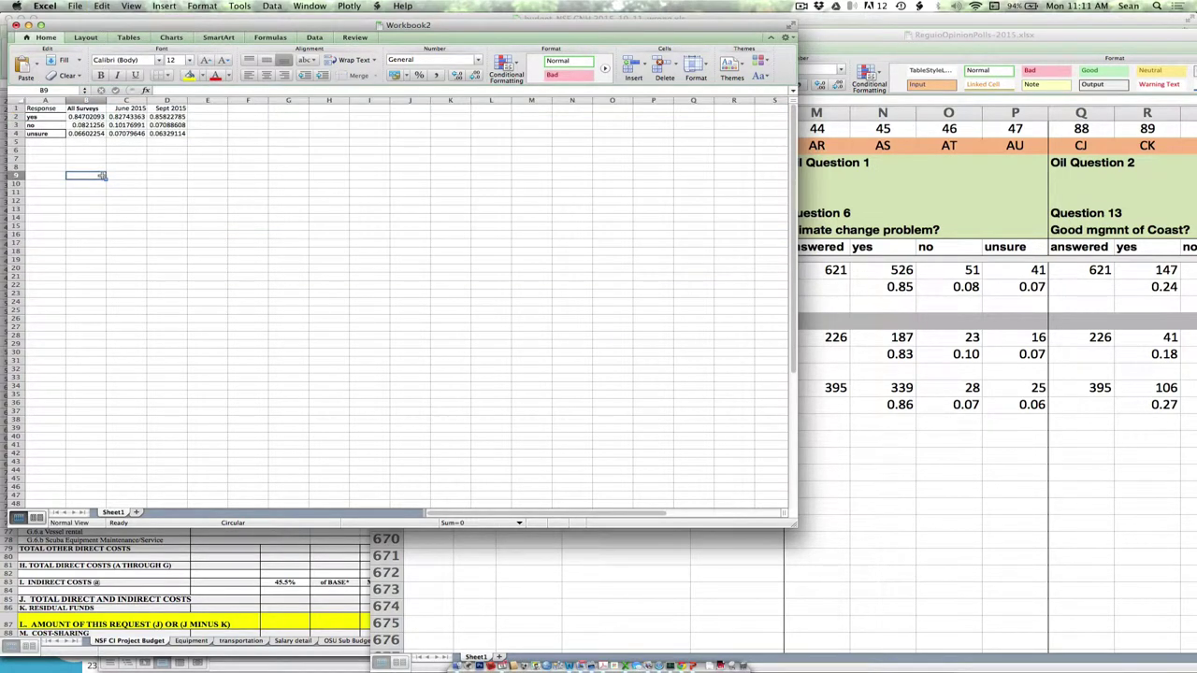
# Step: Save the workbook as eraseWorkbook2.xlsx in the bin folder
pyautogui.click(74, 5)
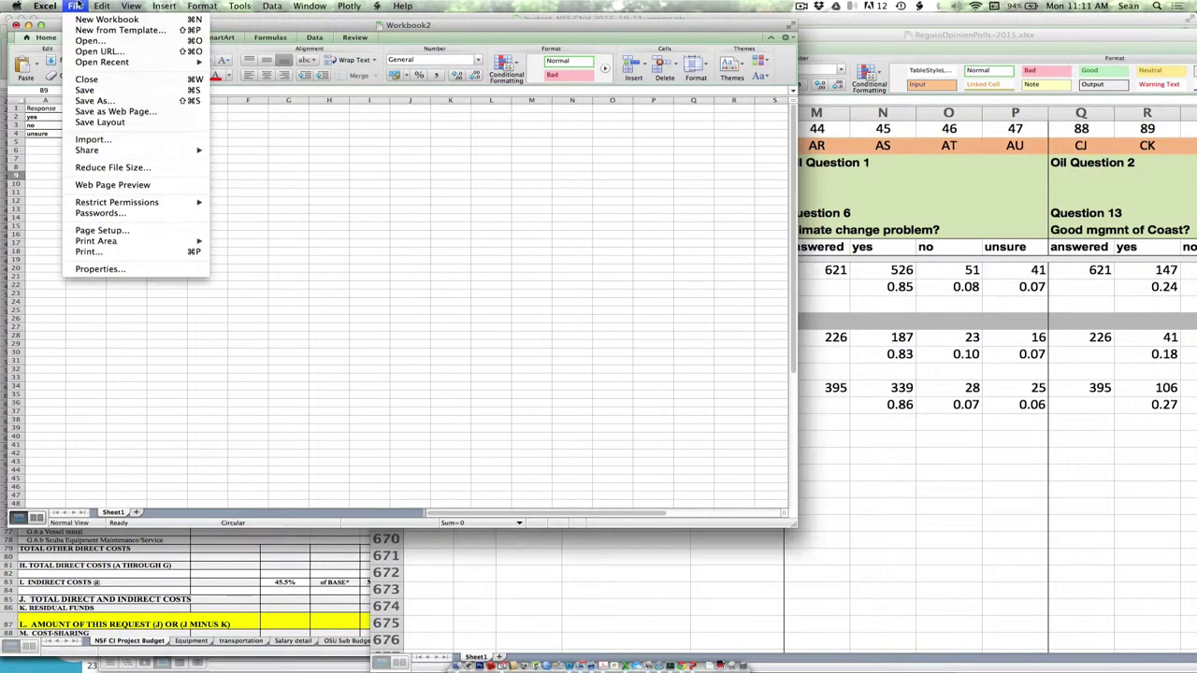
pyautogui.click(85, 97)
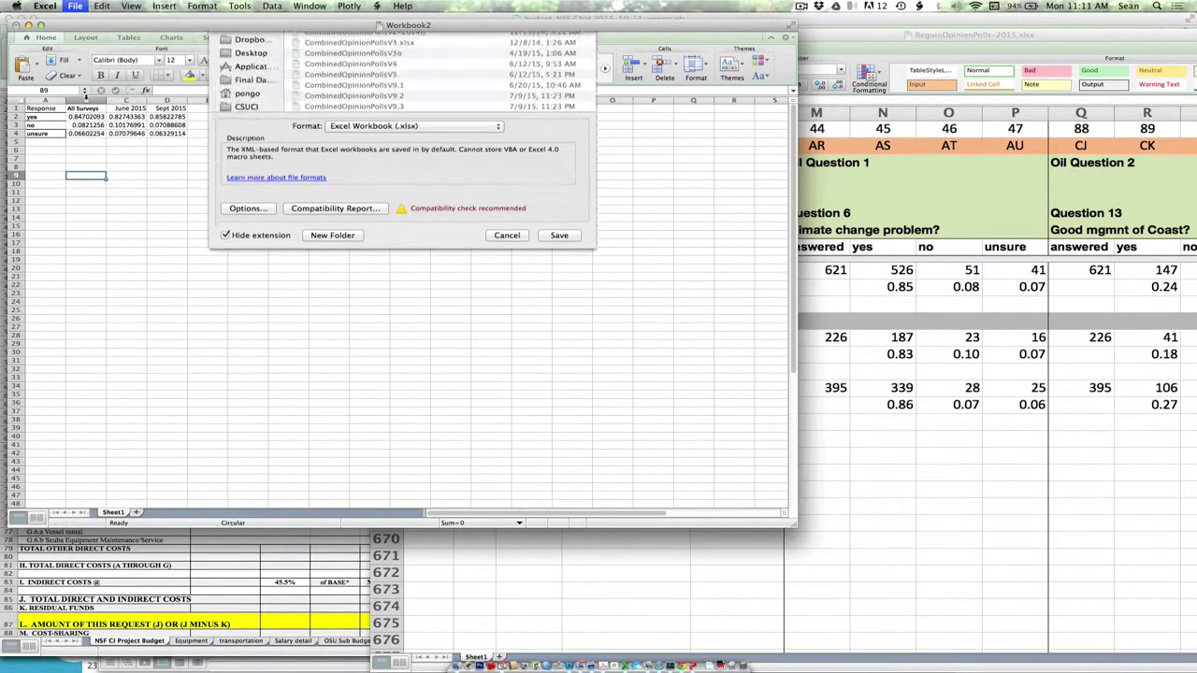
pyautogui.scroll(-3, 251, 163)
pyautogui.click(248, 196)
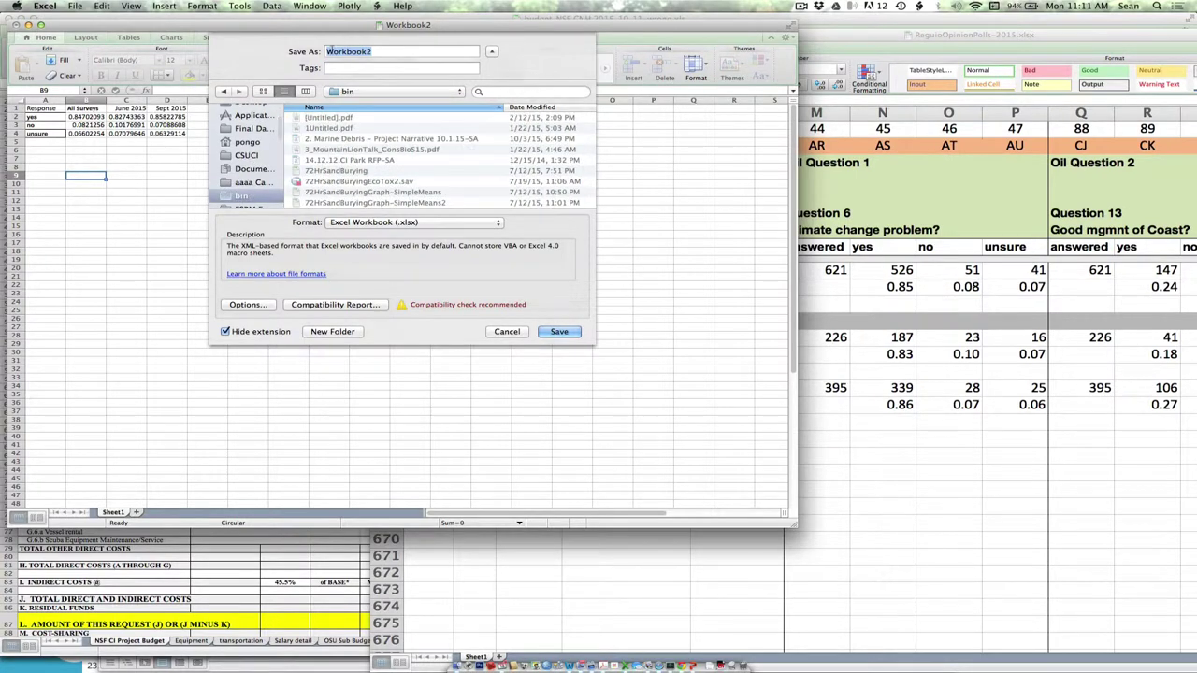
pyautogui.click(326, 51)
pyautogui.write('era')
pyautogui.write('Survey')
pyautogui.click(559, 331)
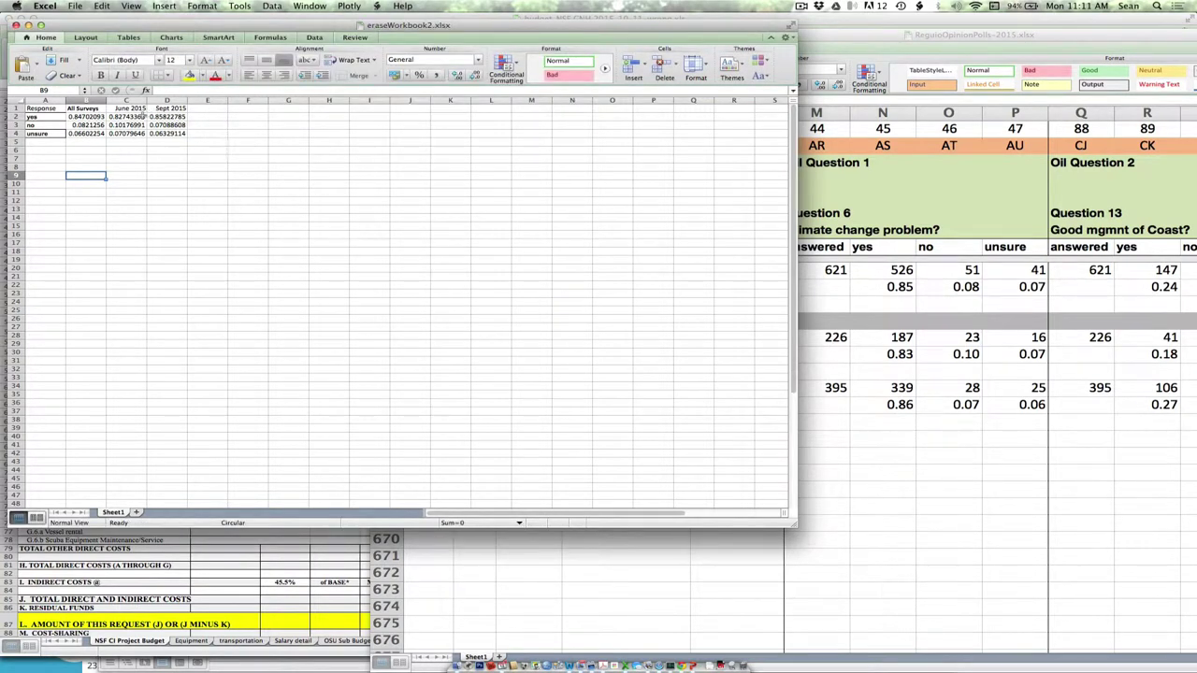
# Step: Copy the proportions B2:D4 and paste them into the first cell of the Plotly grid
pyautogui.click(71, 117)
pyautogui.moveTo(71, 117); pyautogui.dragTo(147, 132)
pyautogui.press('super+c')
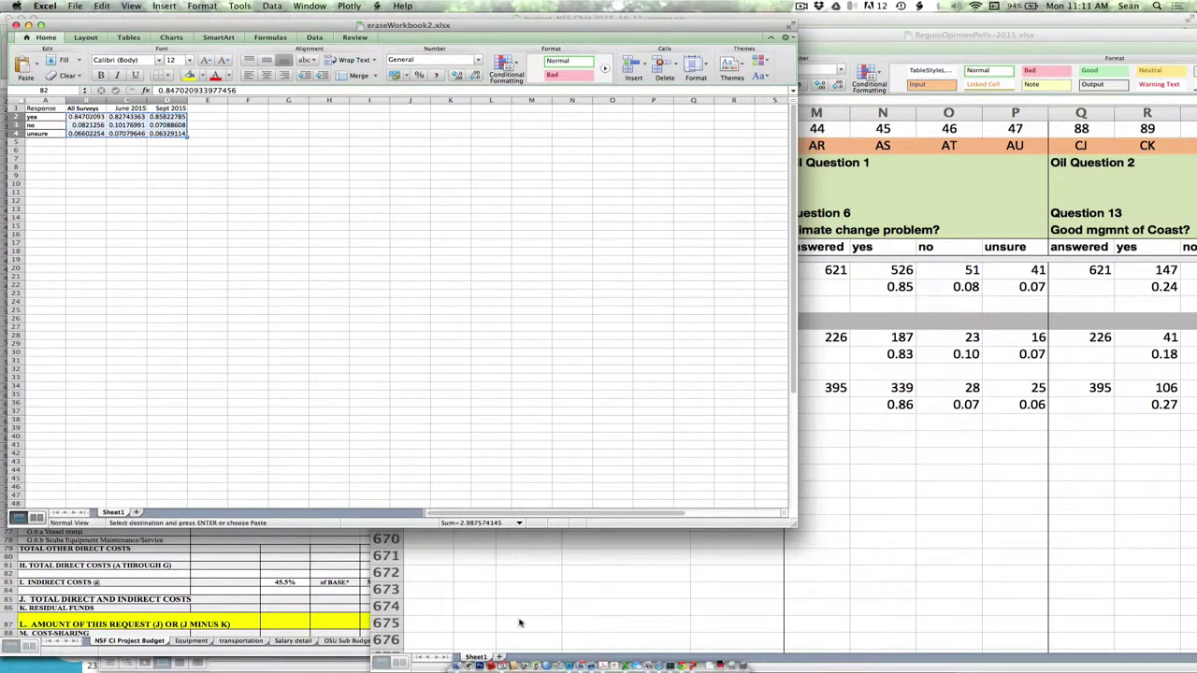
pyautogui.click(677, 660)
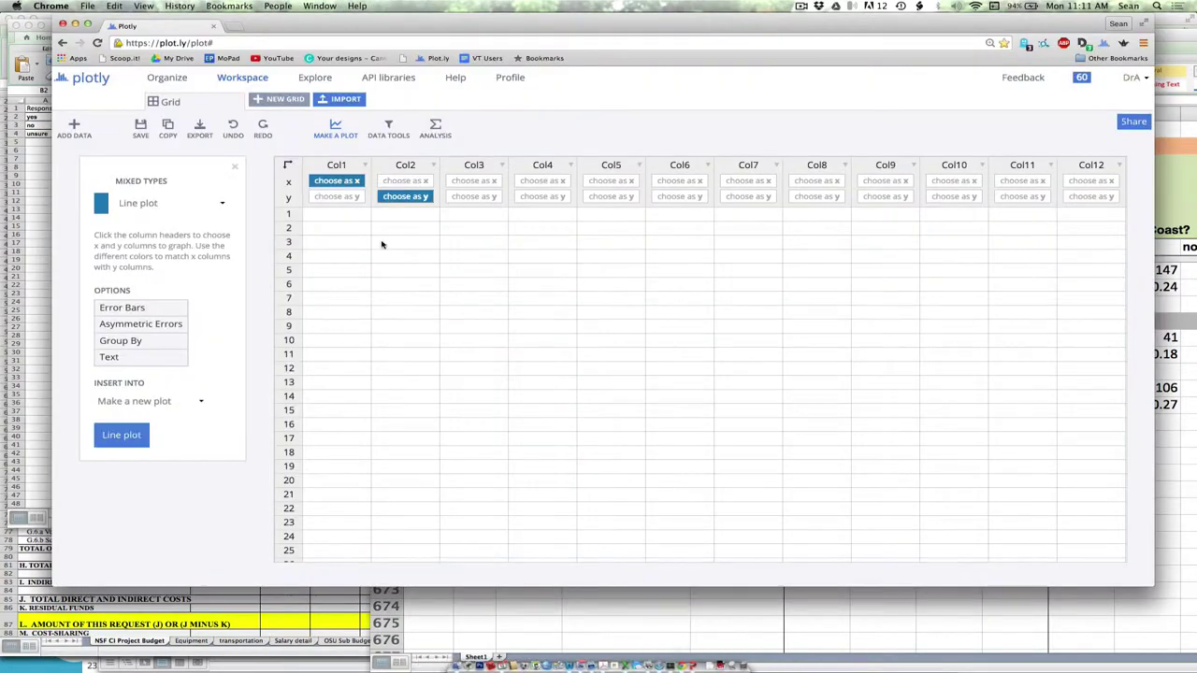
pyautogui.click(358, 219)
pyautogui.press('super+v')
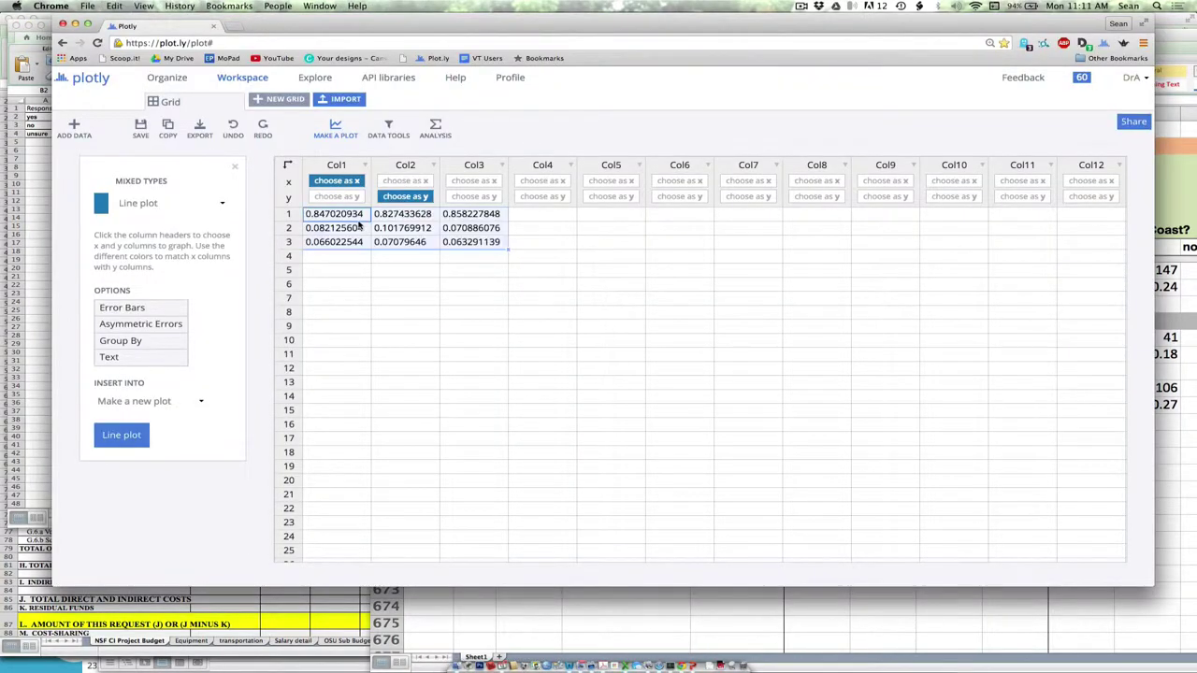
# Step: Rename grid columns Col1, Col2 and Col3 to All Surveys, June and Sept
pyautogui.click(423, 299)
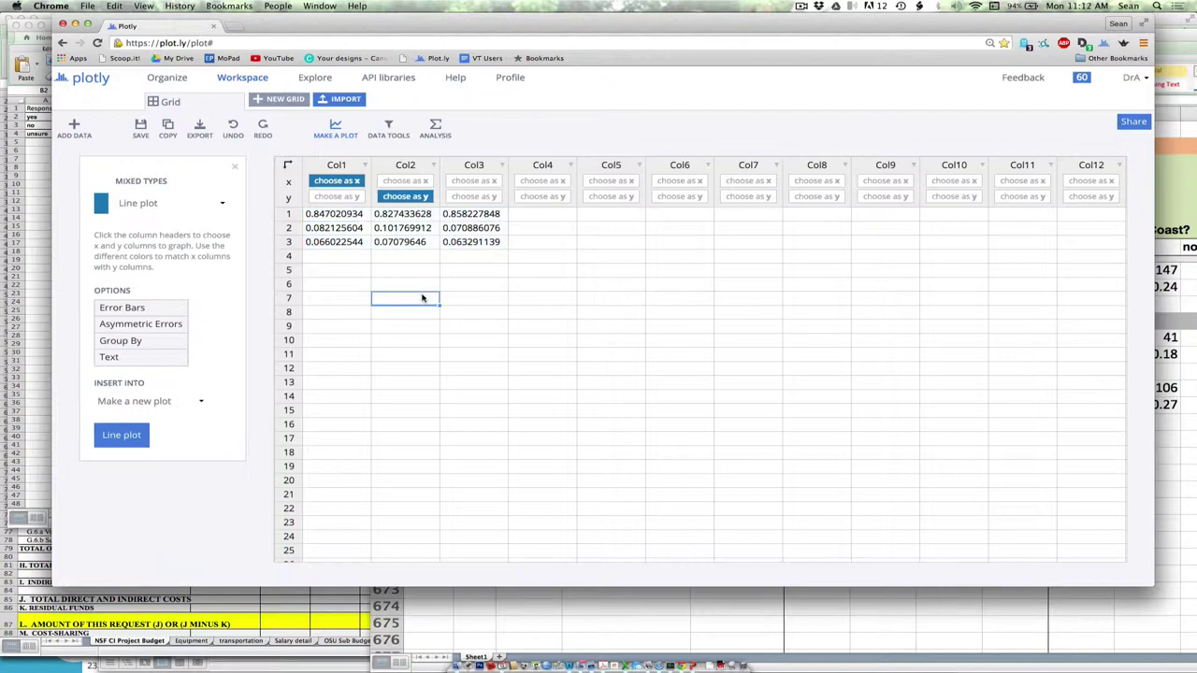
pyautogui.click(365, 165)
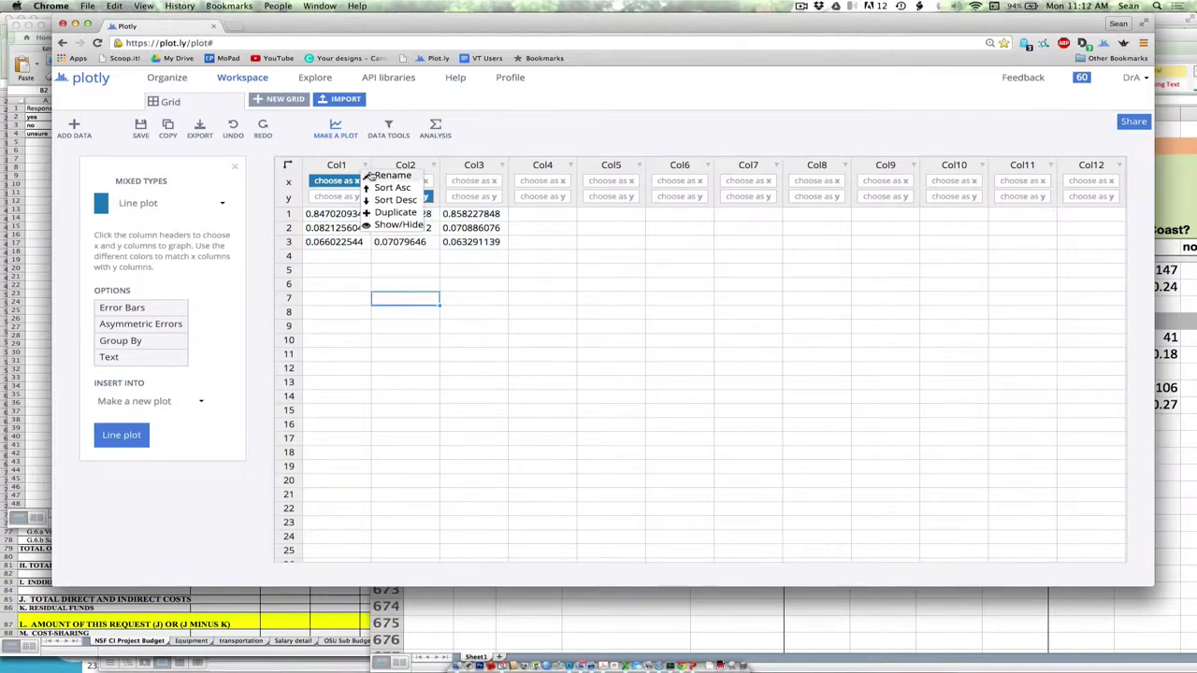
pyautogui.click(371, 174)
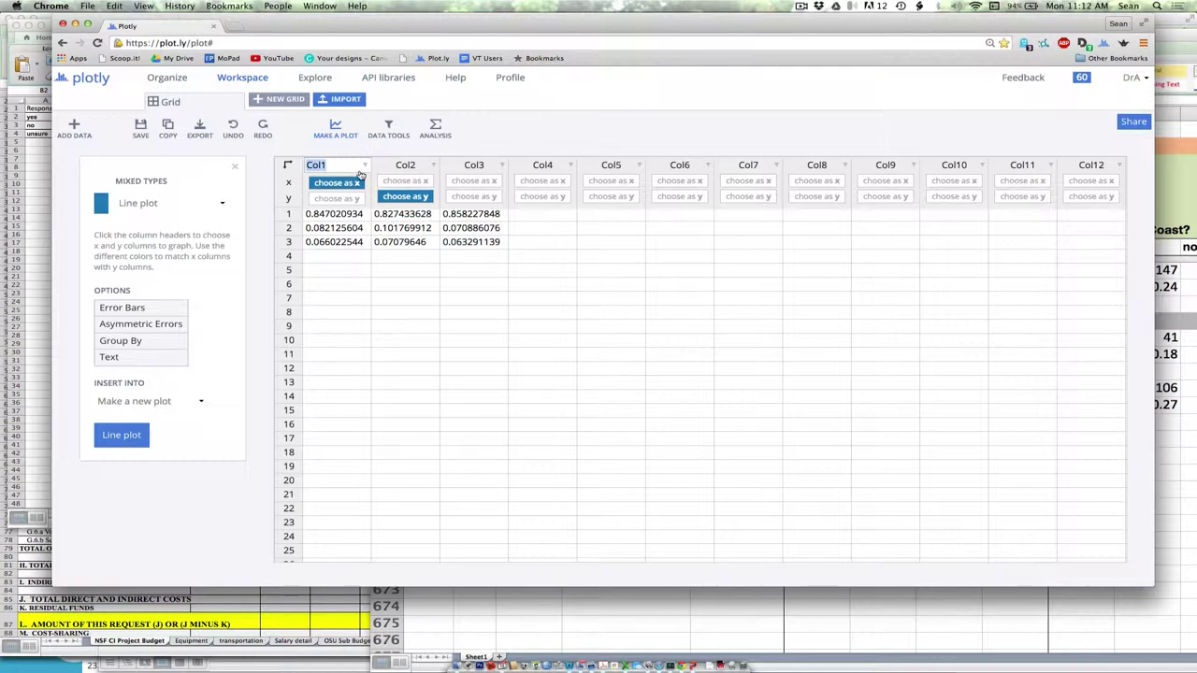
pyautogui.write('All Surveys')
pyautogui.click(433, 165)
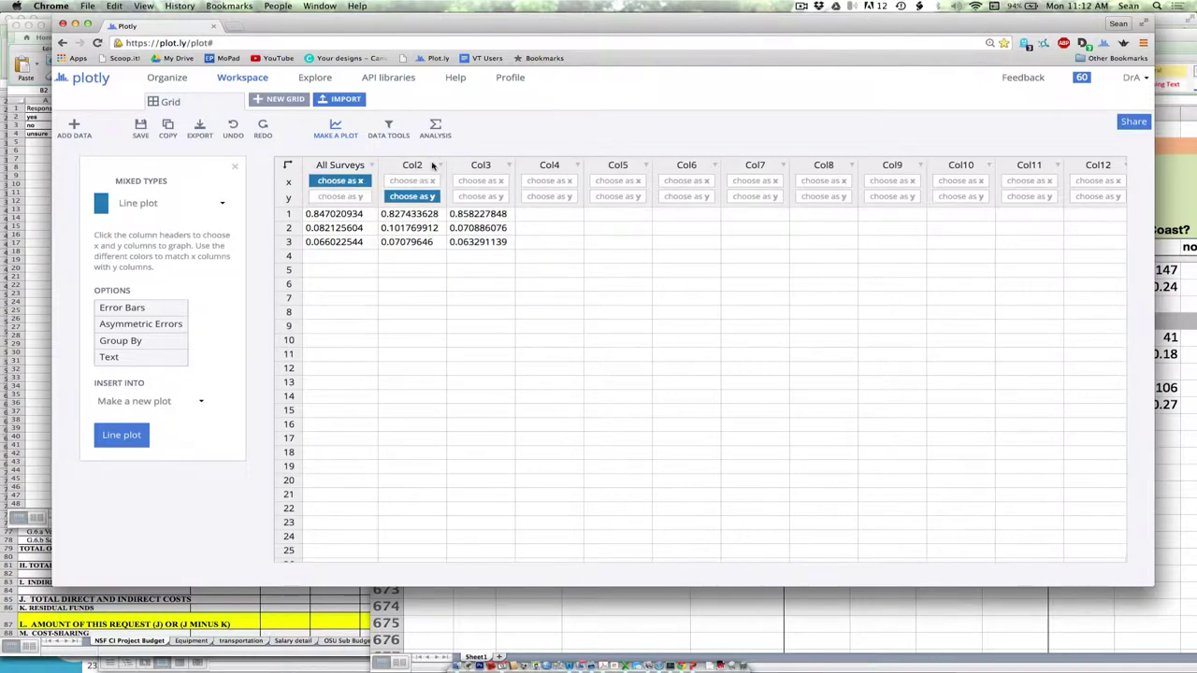
pyautogui.click(437, 166)
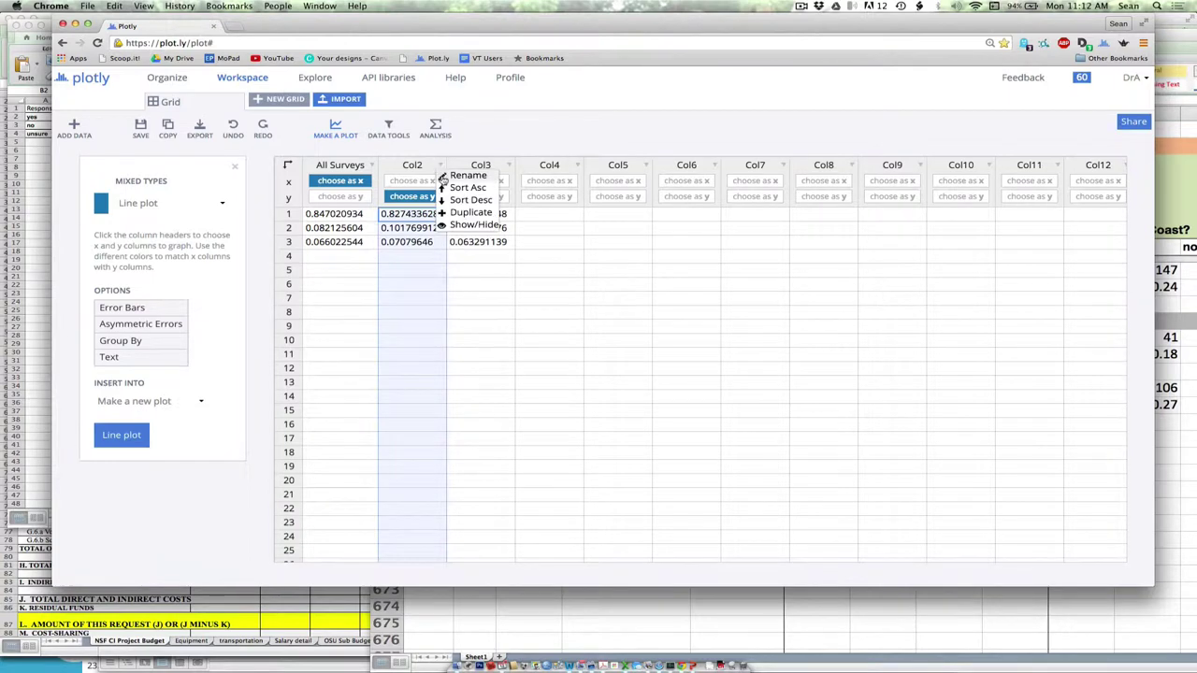
pyautogui.click(443, 177)
pyautogui.write('June')
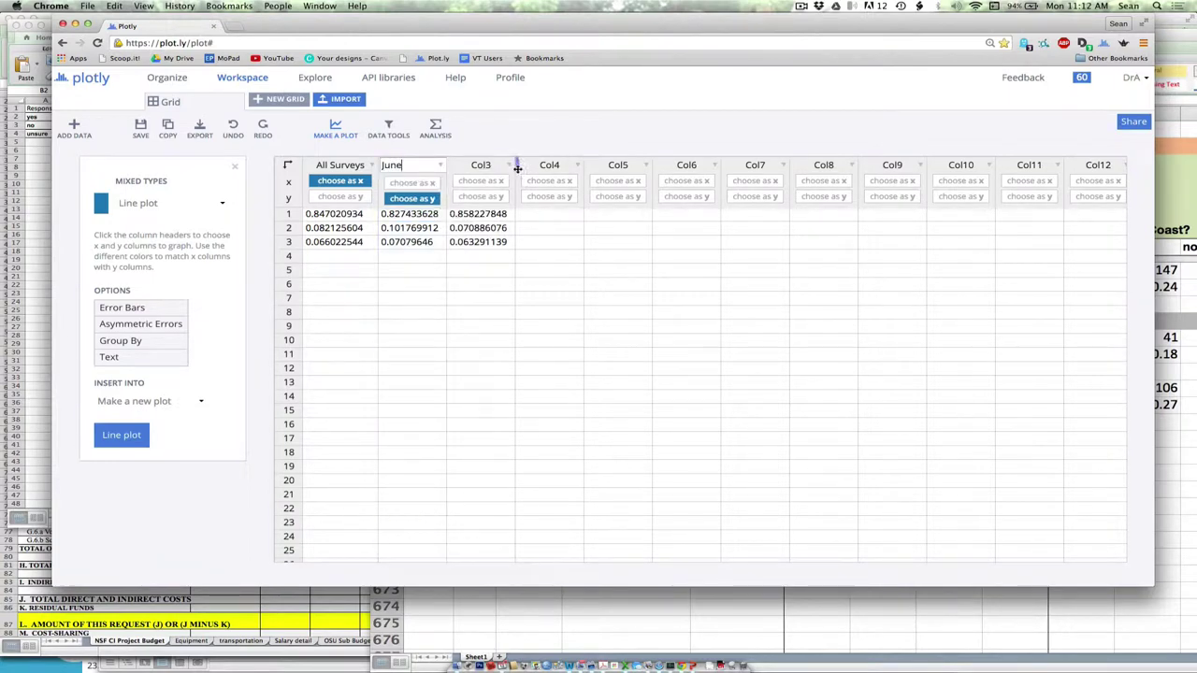
pyautogui.press('Return')
pyautogui.click(505, 166)
pyautogui.click(508, 166)
pyautogui.click(510, 177)
pyautogui.write('Setp')
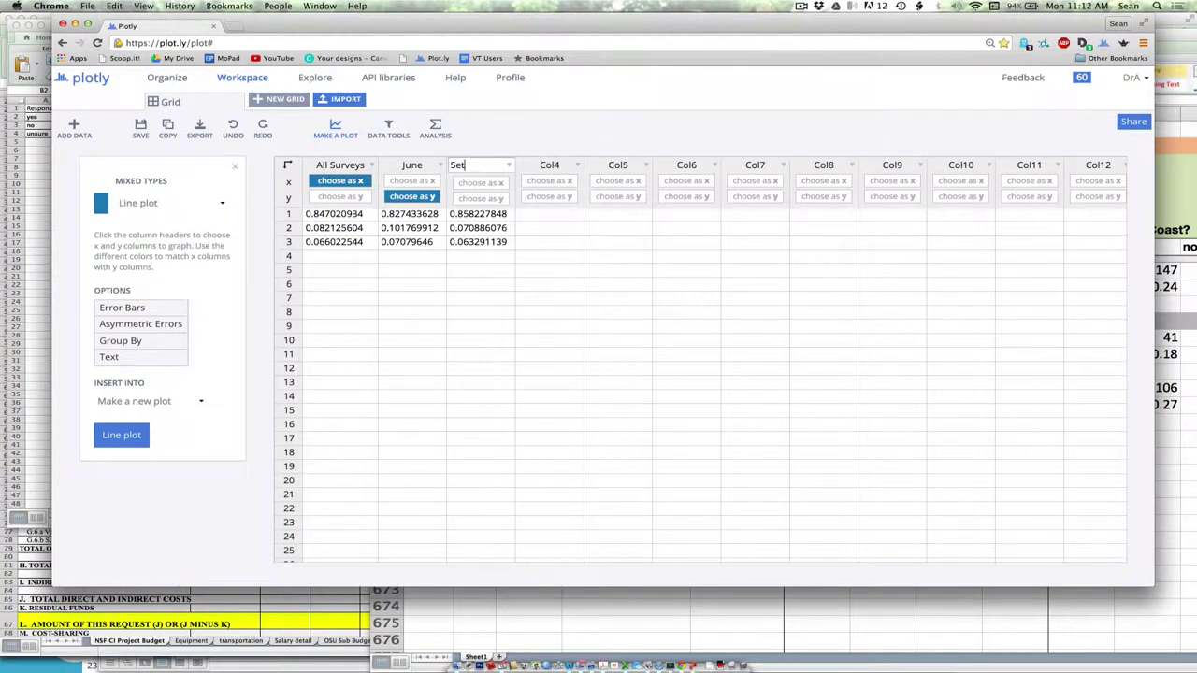
pyautogui.click(553, 288)
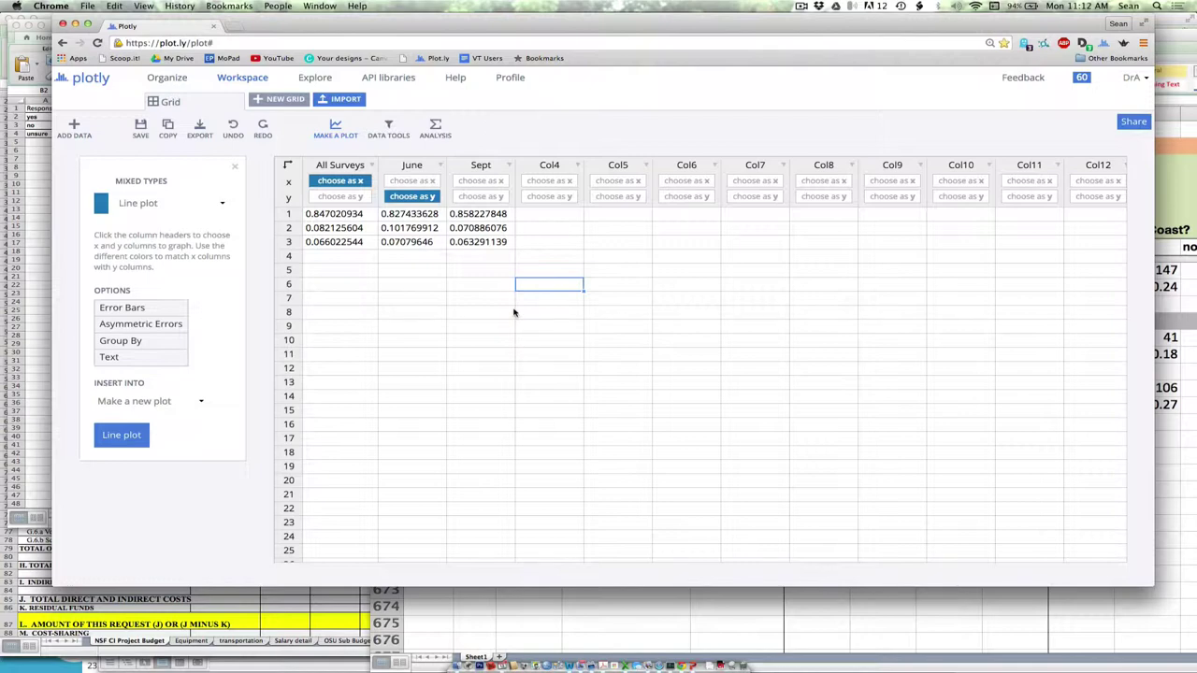
# Step: Upload bin/eraseWorkbook2 as a new grid and choose Stay on this Page at the navigation prompt
pyautogui.click(340, 101)
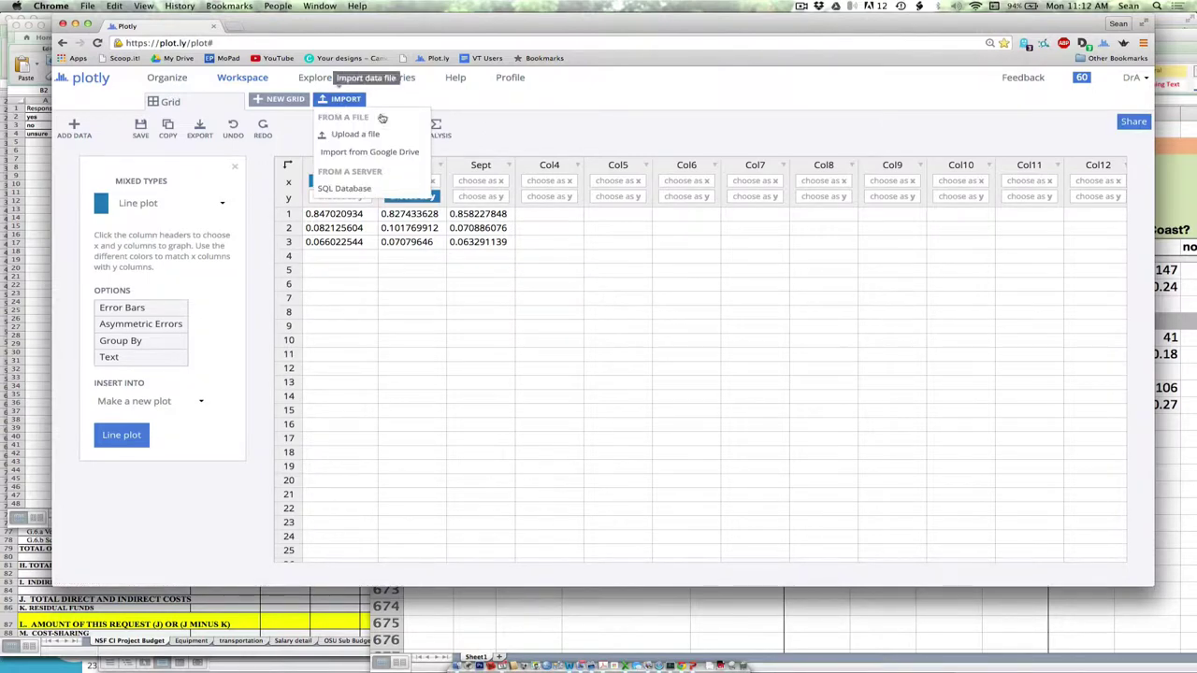
pyautogui.click(363, 134)
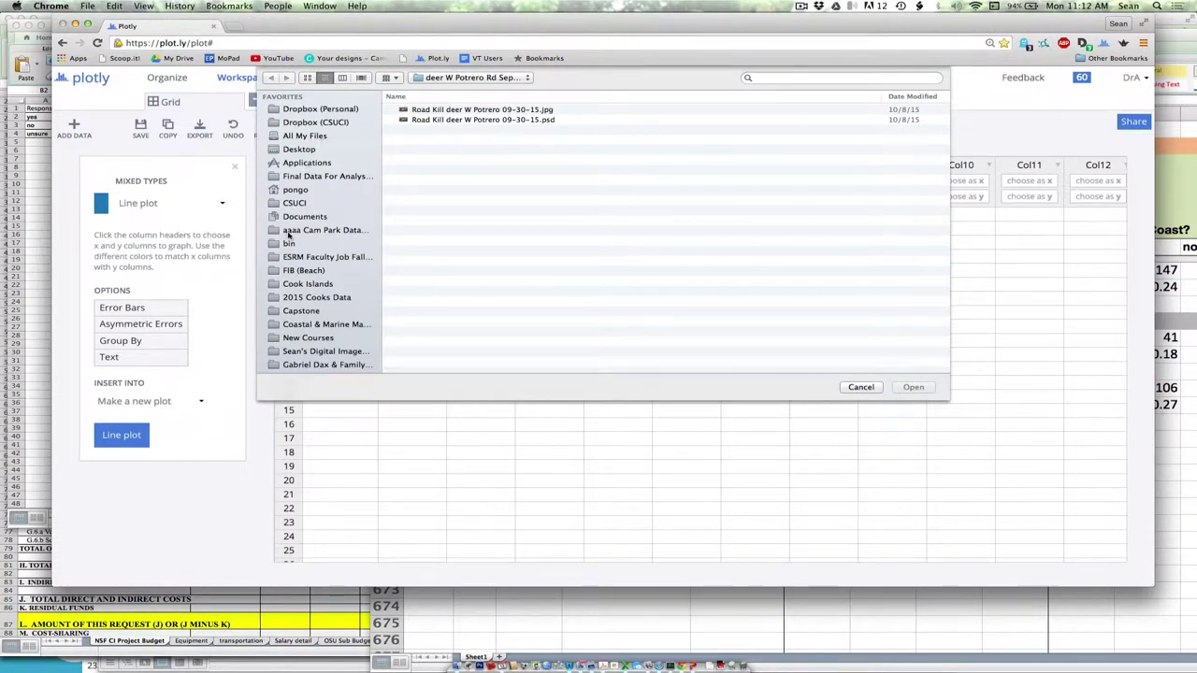
pyautogui.click(289, 242)
pyautogui.click(434, 113)
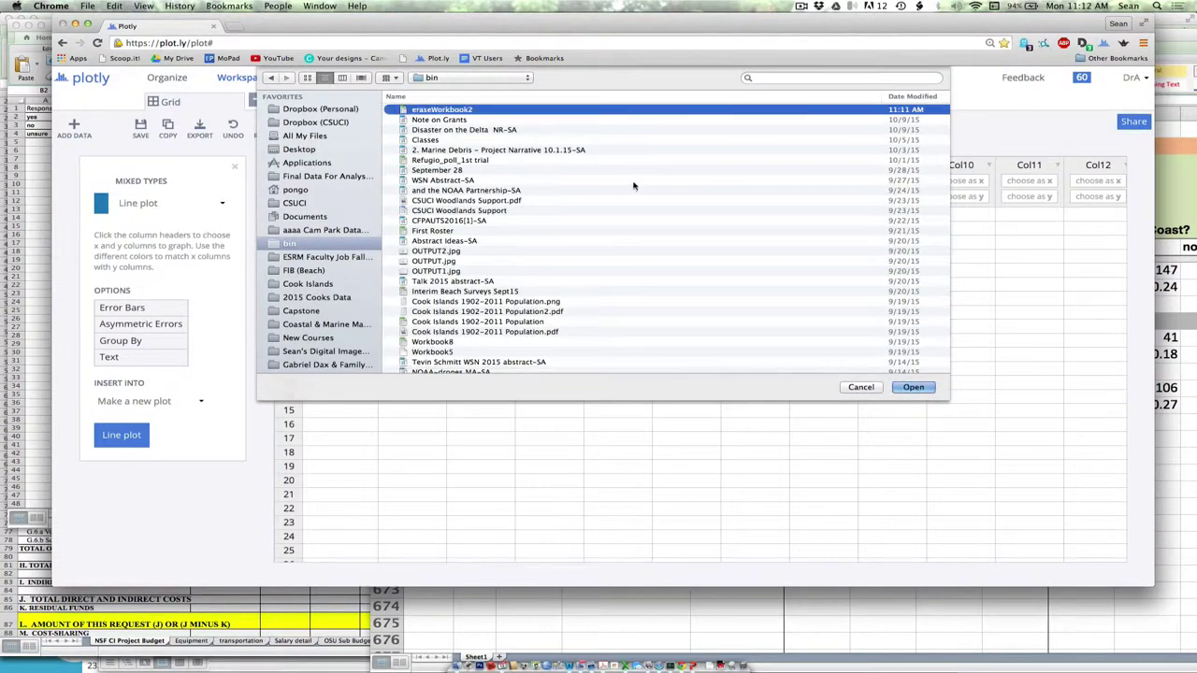
pyautogui.click(914, 387)
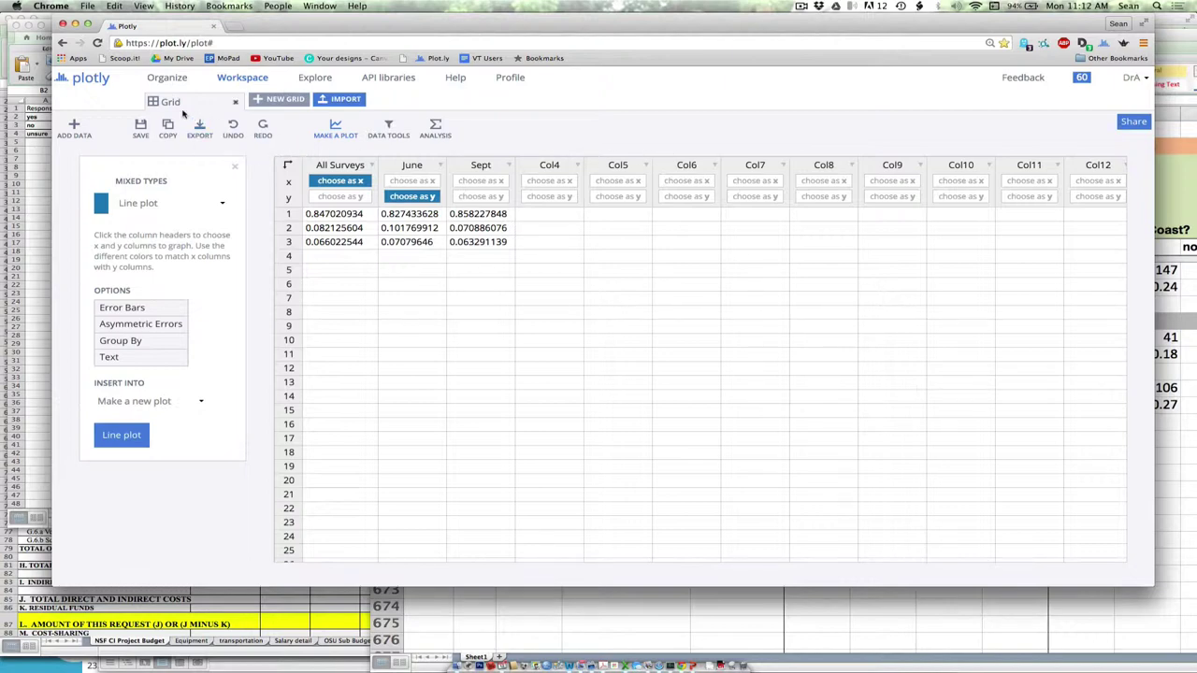
pyautogui.click(183, 78)
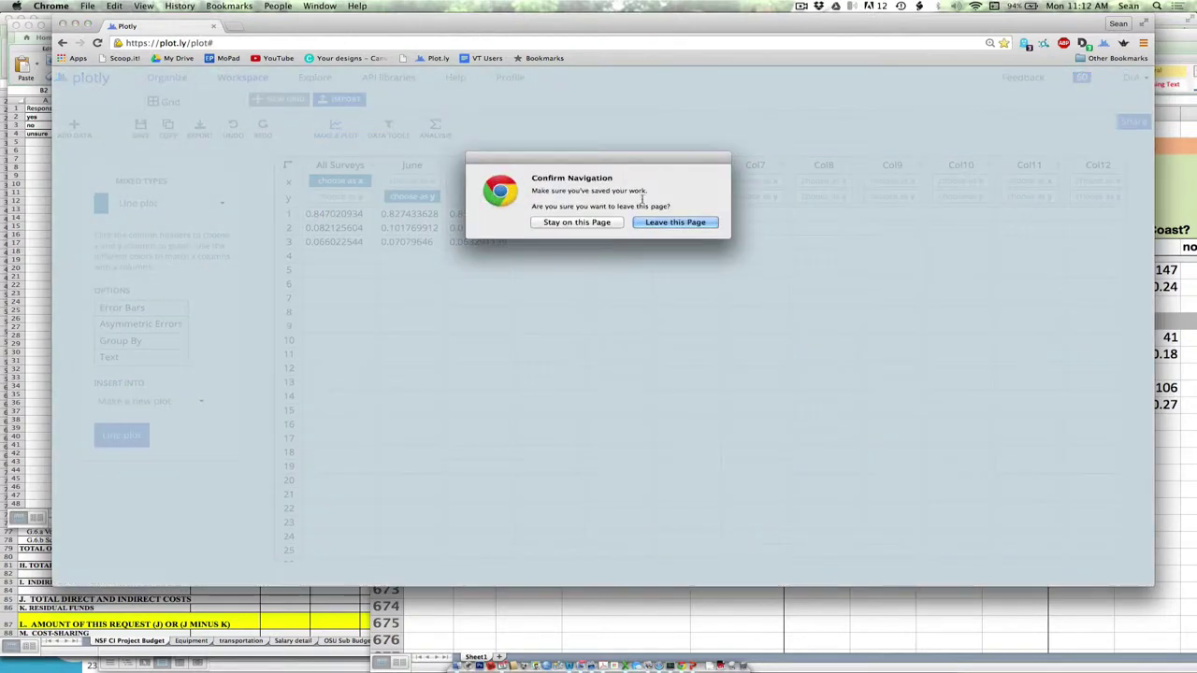
pyautogui.click(605, 224)
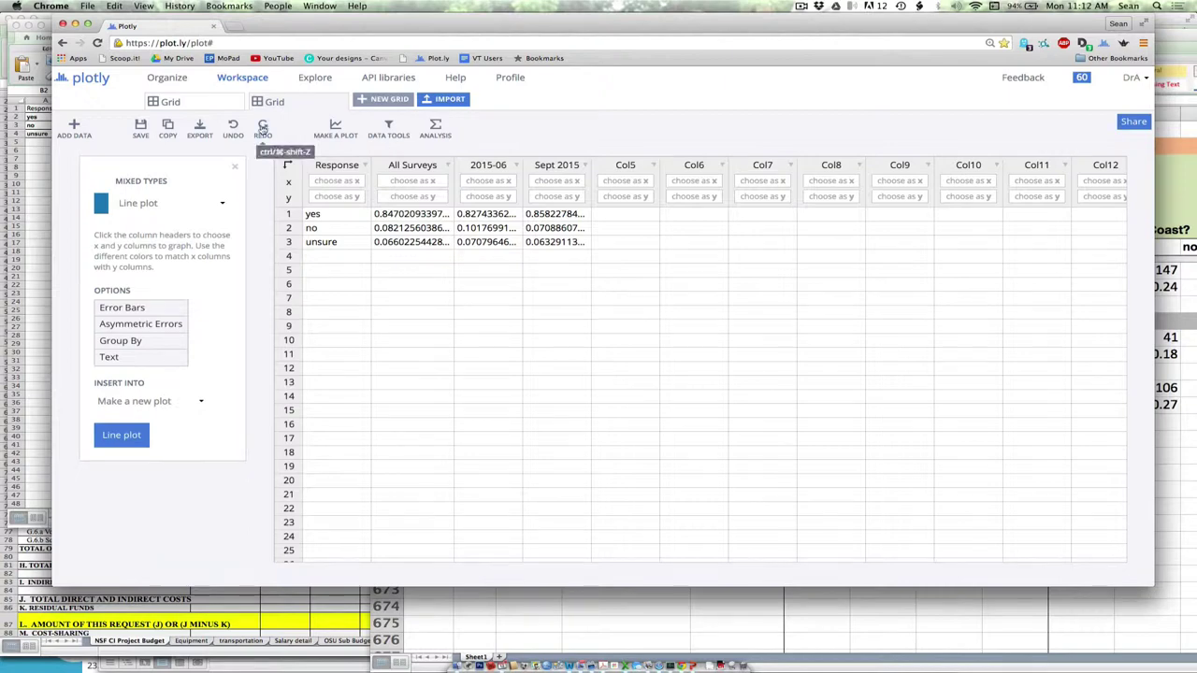
# Step: Switch to the imported grid and clear the previously chosen x and y columns
pyautogui.click(272, 102)
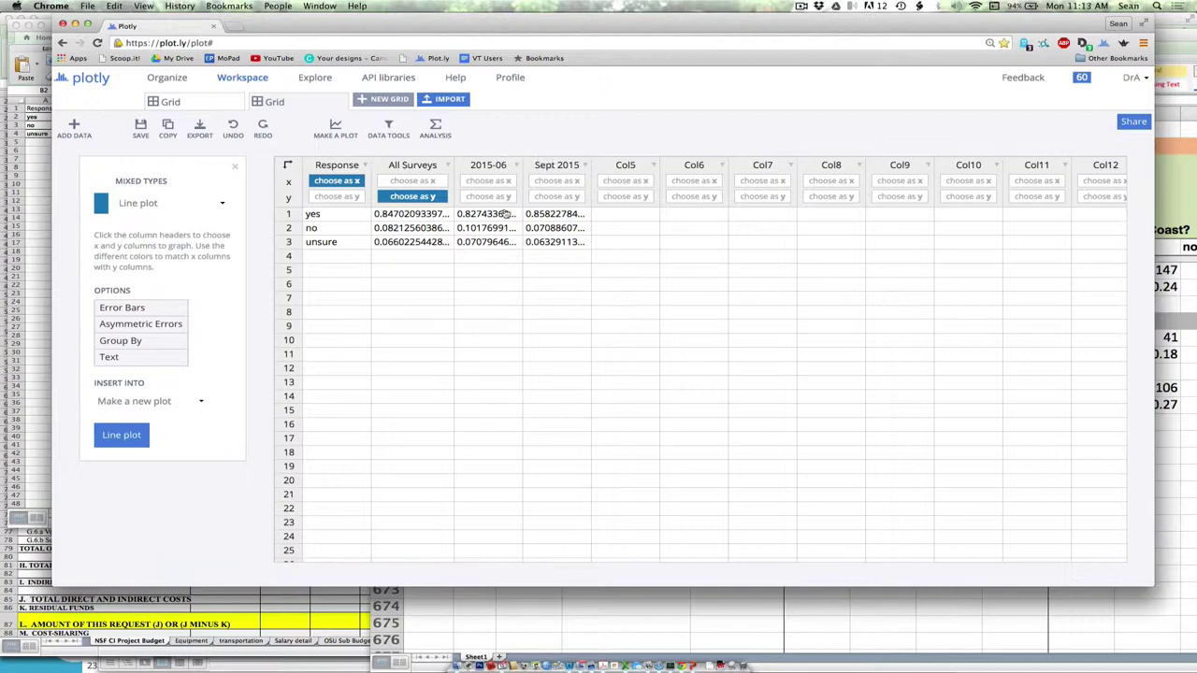
pyautogui.click(376, 240)
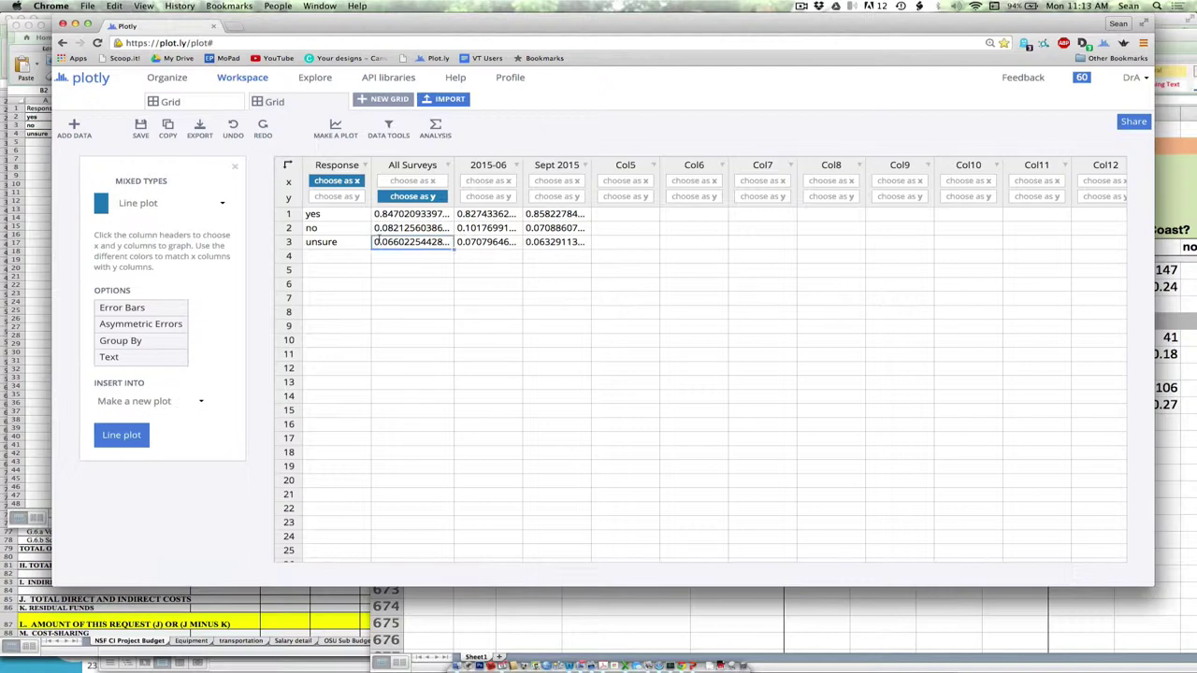
pyautogui.click(397, 196)
pyautogui.click(345, 182)
pyautogui.click(397, 300)
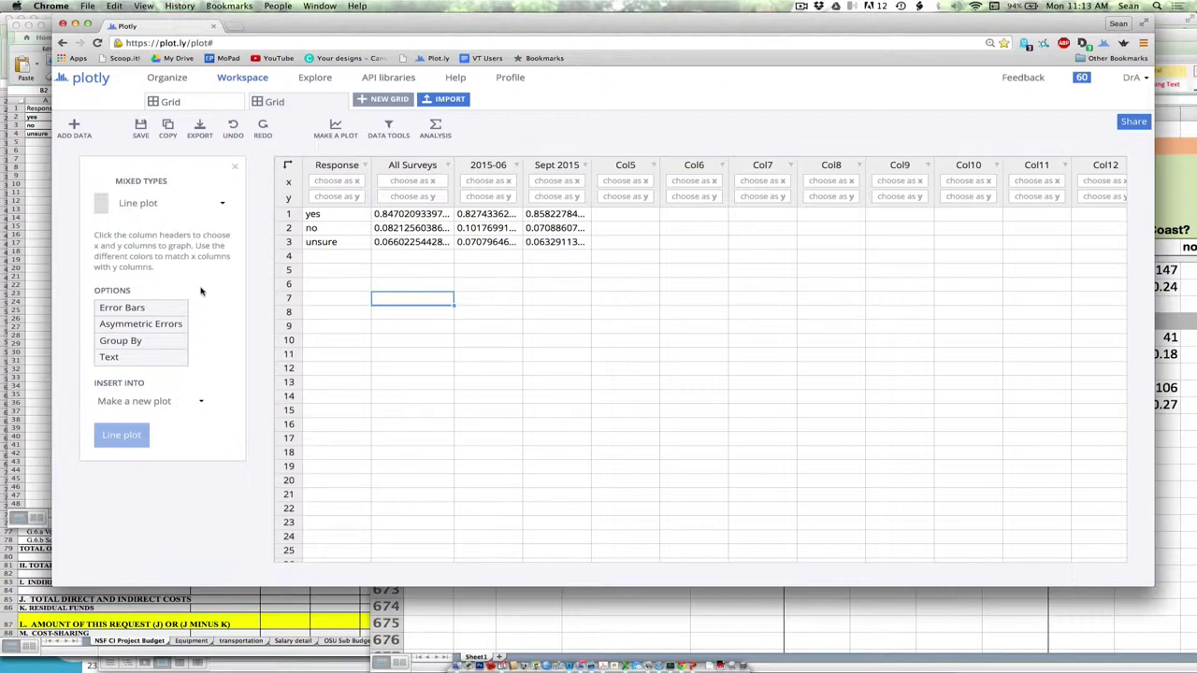
# Step: Make a Bar chart with Response on the x axis and All Surveys on the y axis
pyautogui.click(348, 130)
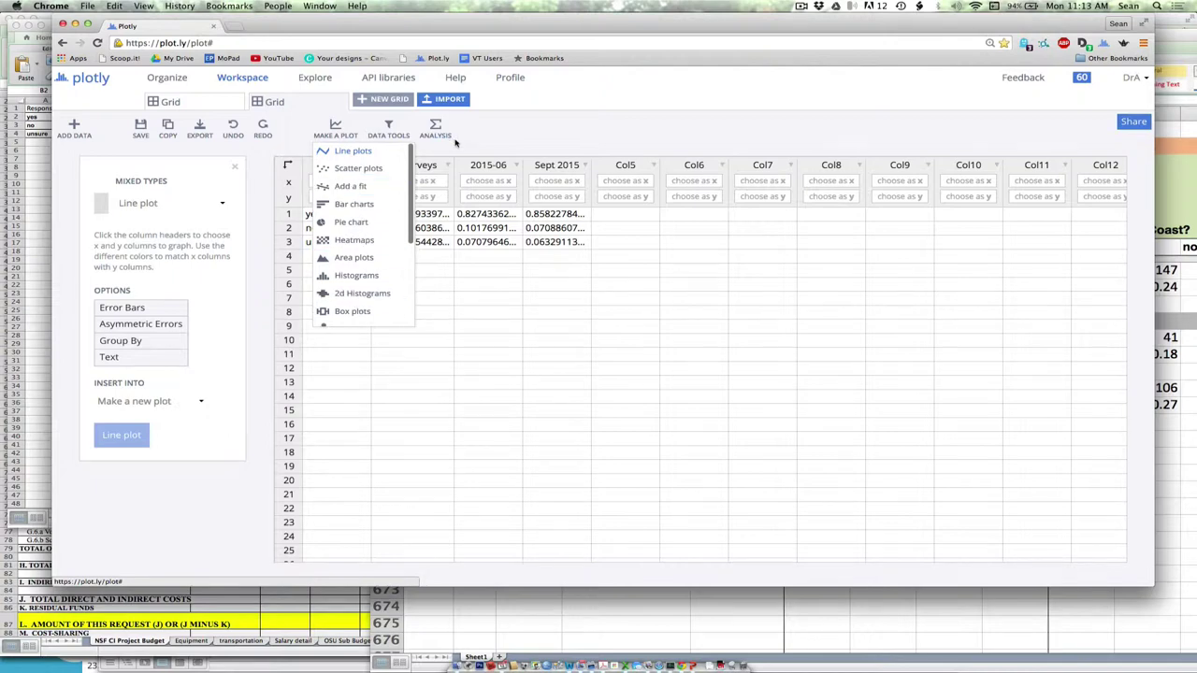
pyautogui.click(335, 147)
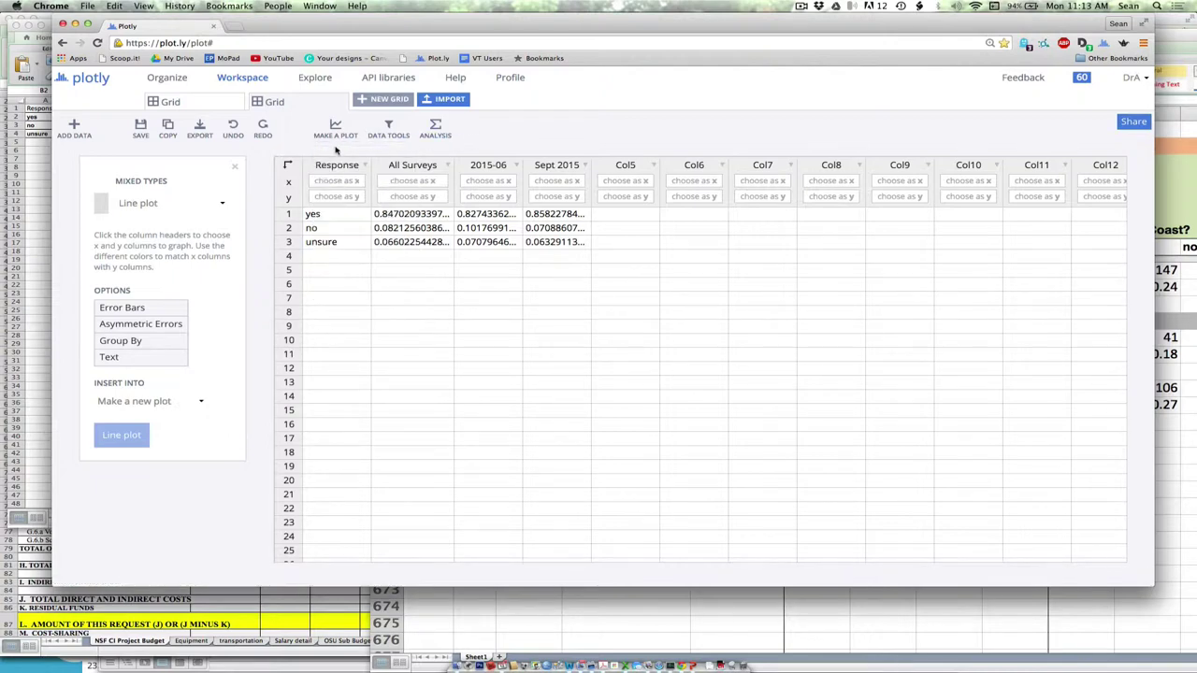
pyautogui.click(223, 203)
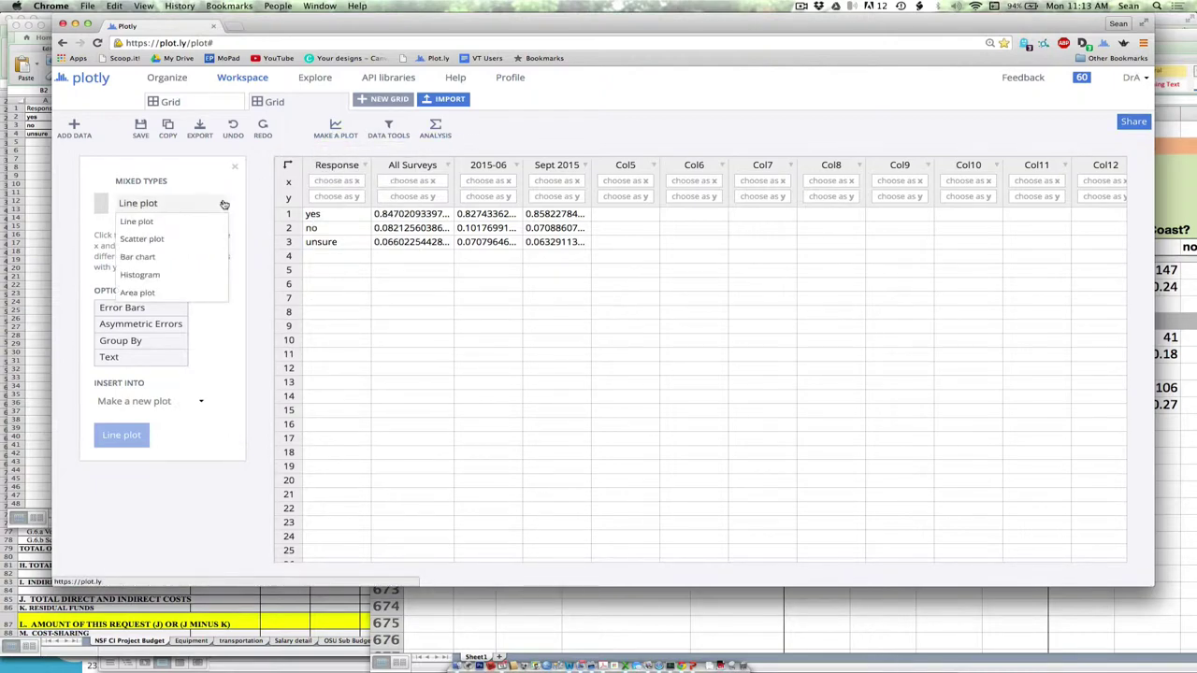
pyautogui.click(197, 256)
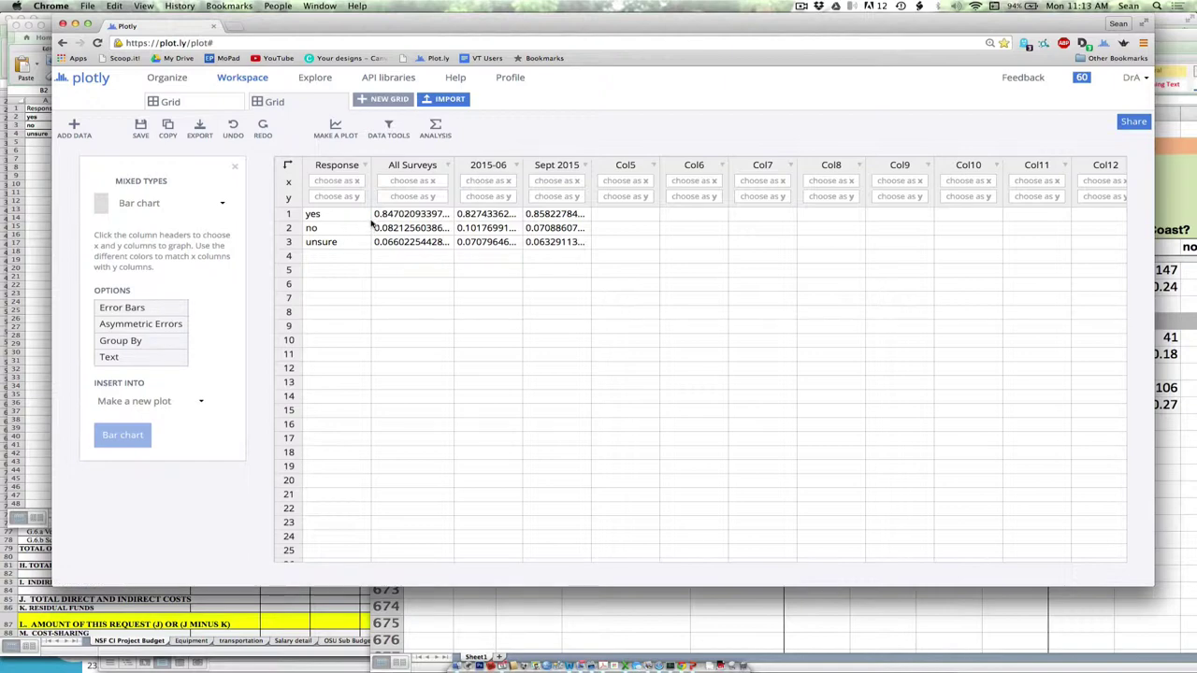
pyautogui.click(351, 181)
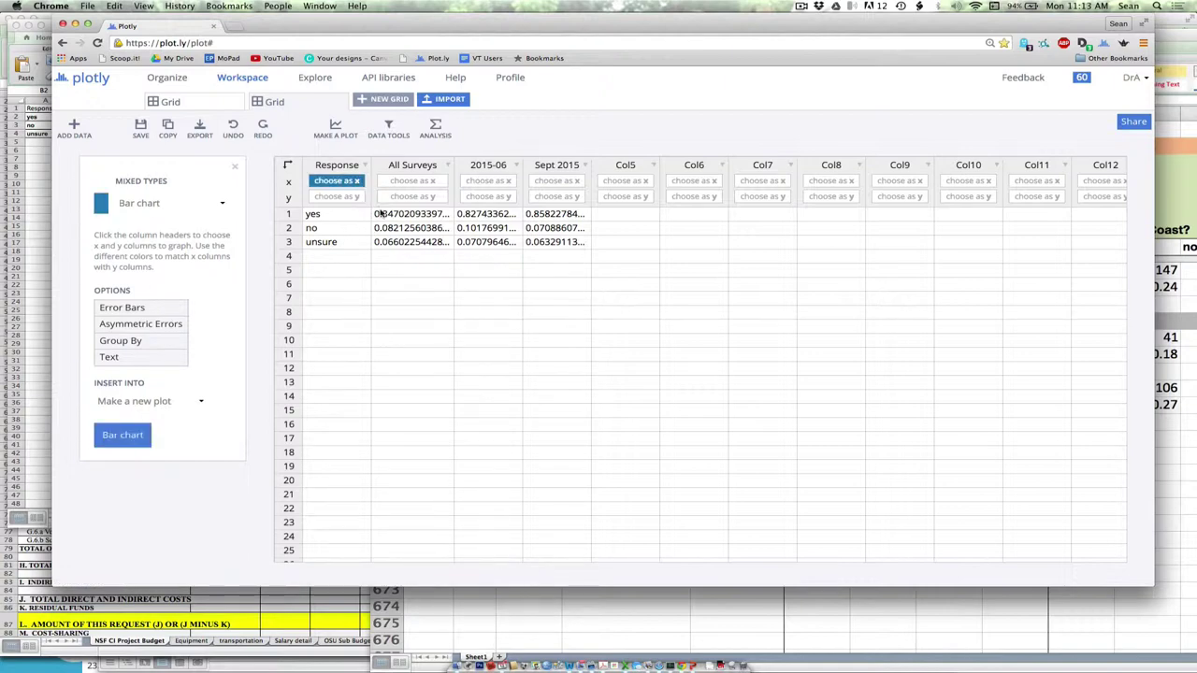
pyautogui.click(411, 197)
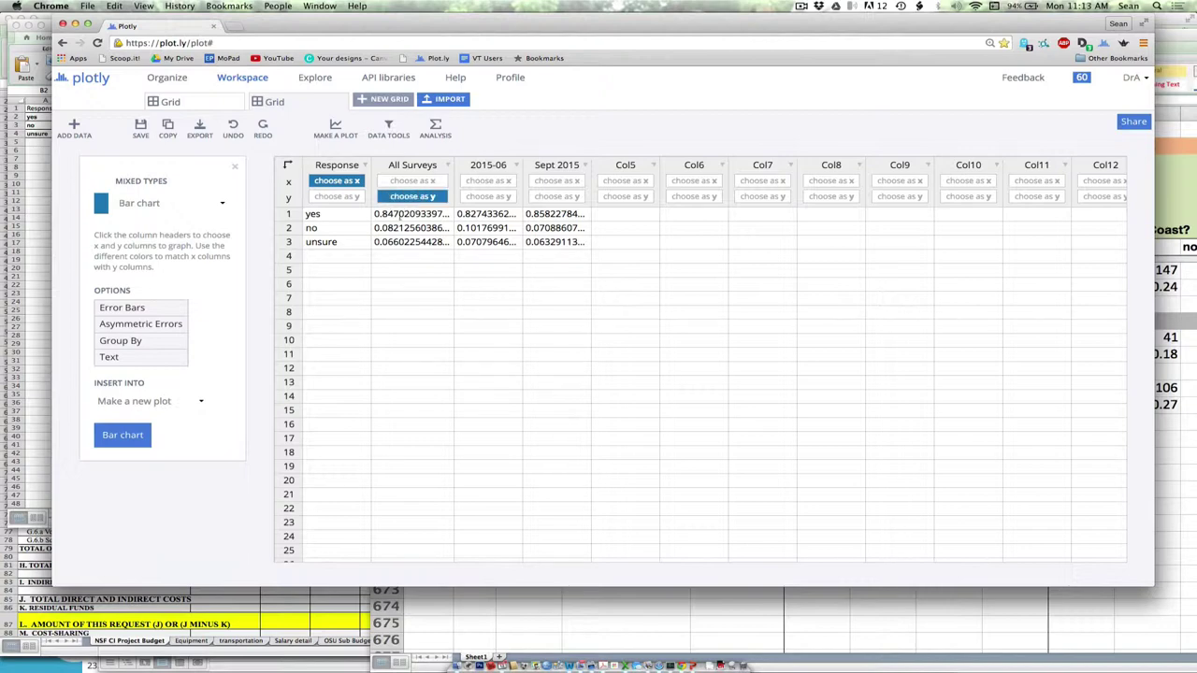
pyautogui.click(132, 436)
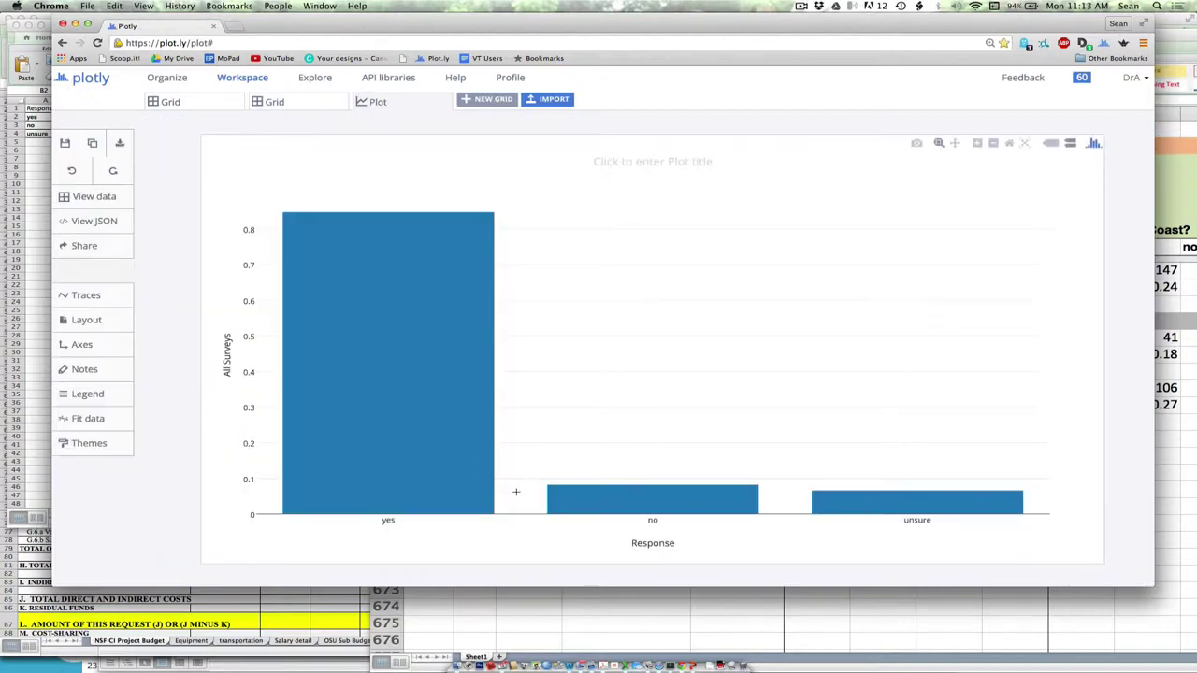
# Step: Give the bar trace a red marker fill at 0.51 opacity
pyautogui.moveTo(433, 351)
pyautogui.click(88, 296)
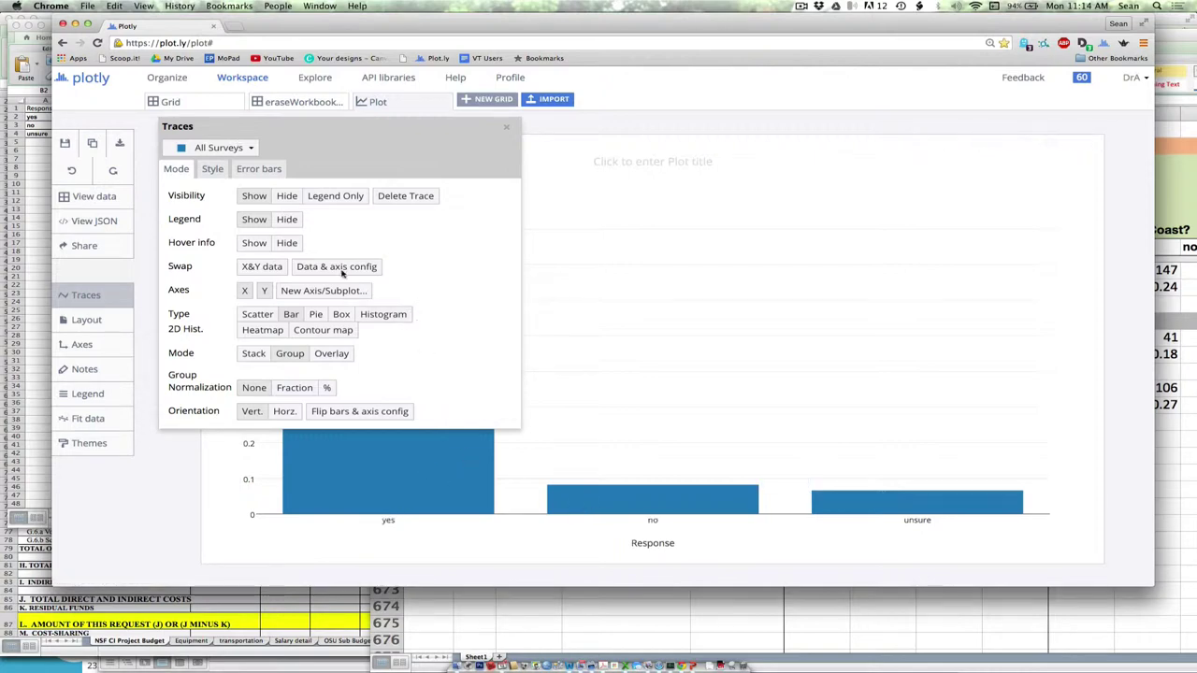
pyautogui.click(213, 169)
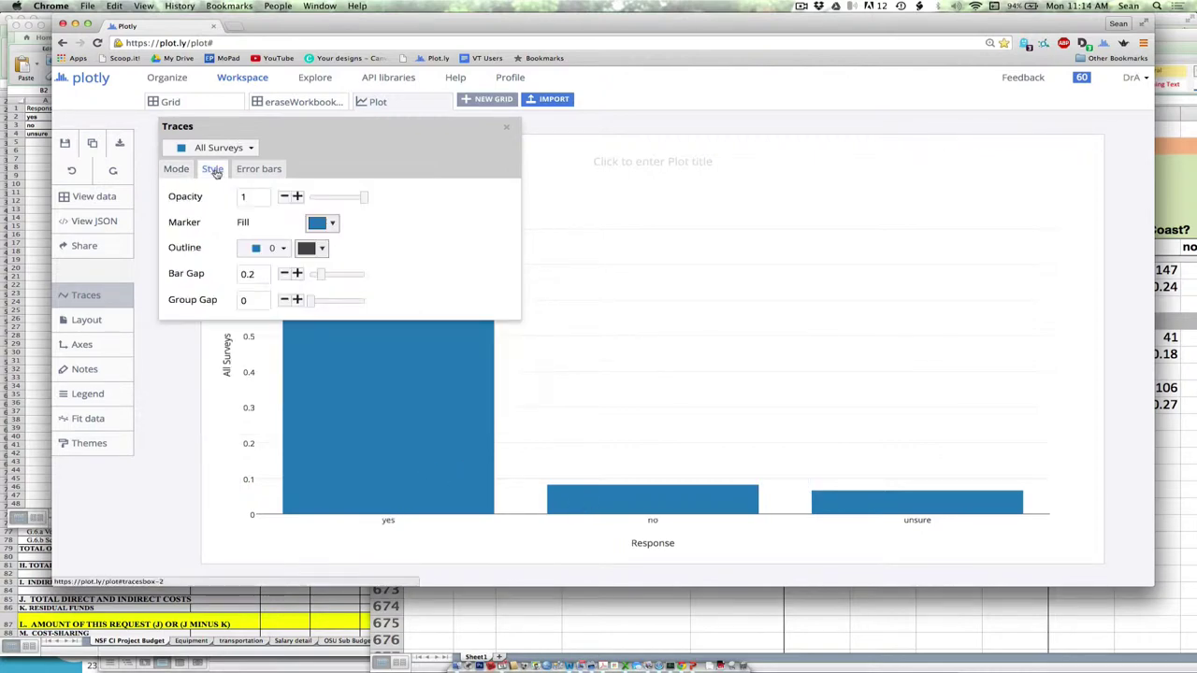
pyautogui.click(327, 224)
pyautogui.click(361, 249)
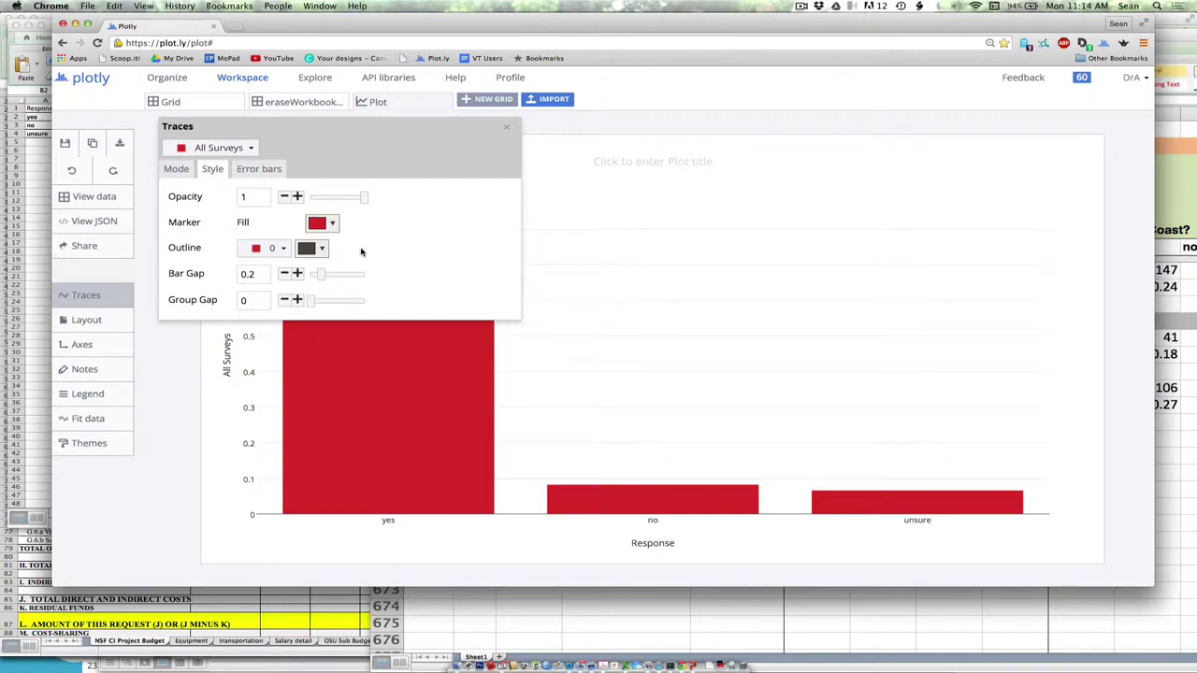
pyautogui.moveTo(362, 200); pyautogui.dragTo(338, 202)
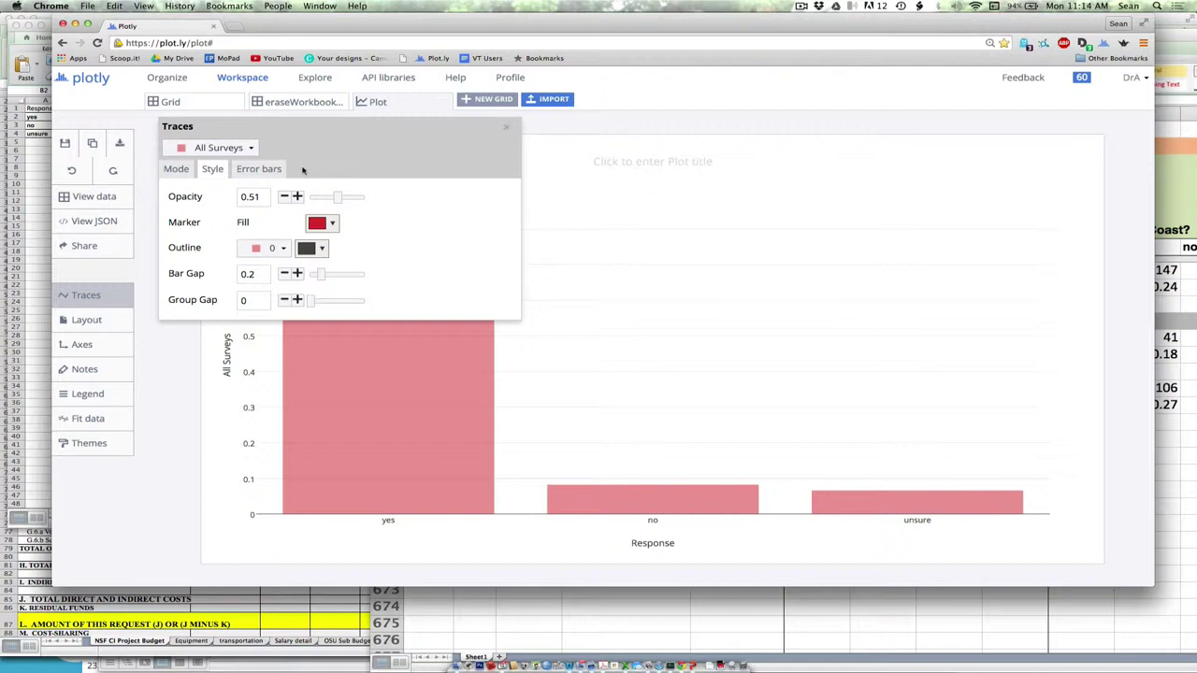
pyautogui.click(508, 129)
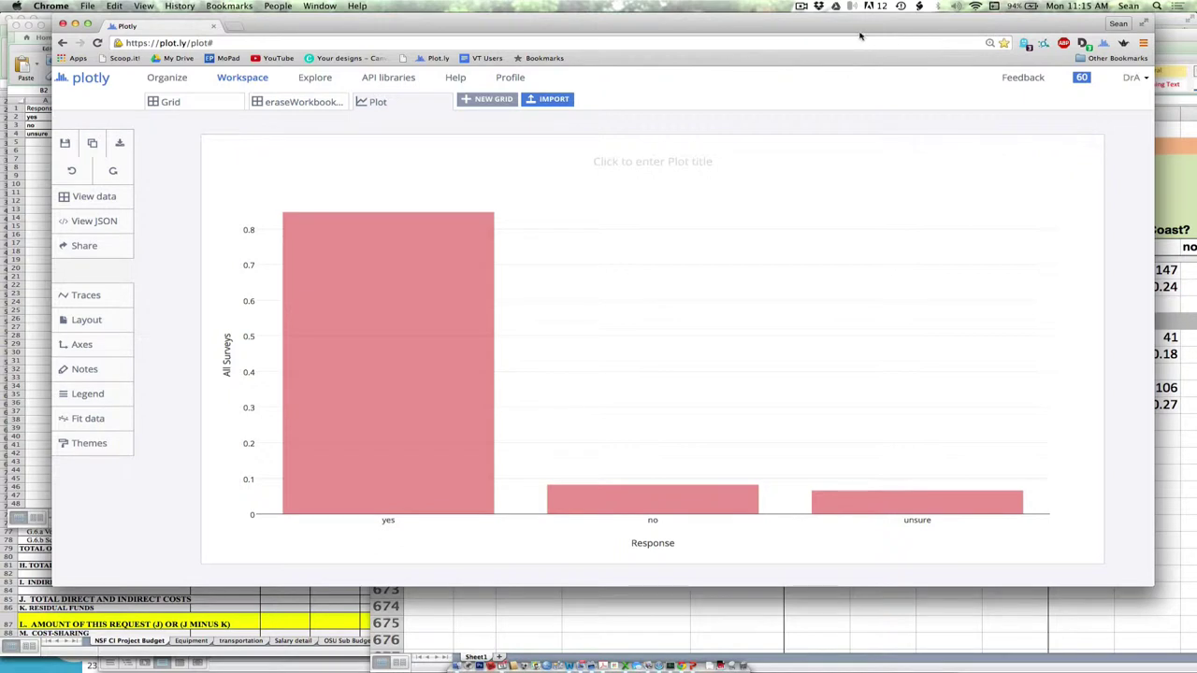
# Step: Save the plot under the file name 'Erase this first test graph'
pyautogui.moveTo(857, 25); pyautogui.dragTo(824, 24)
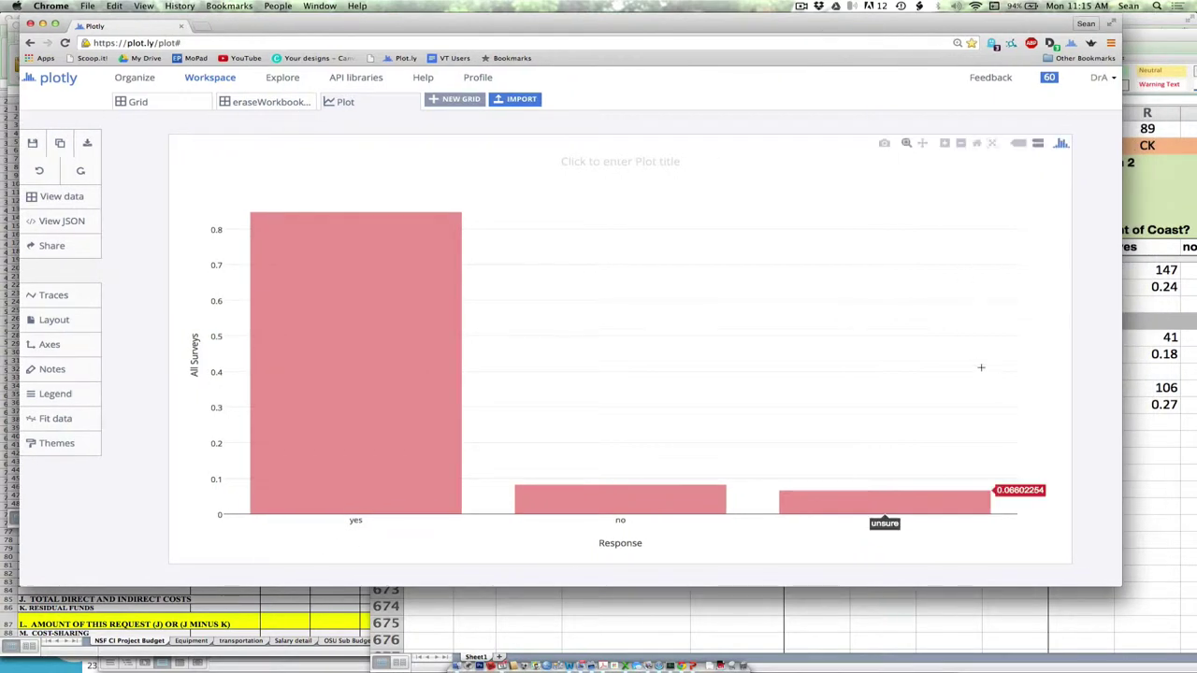
pyautogui.moveTo(1115, 580); pyautogui.dragTo(1186, 609)
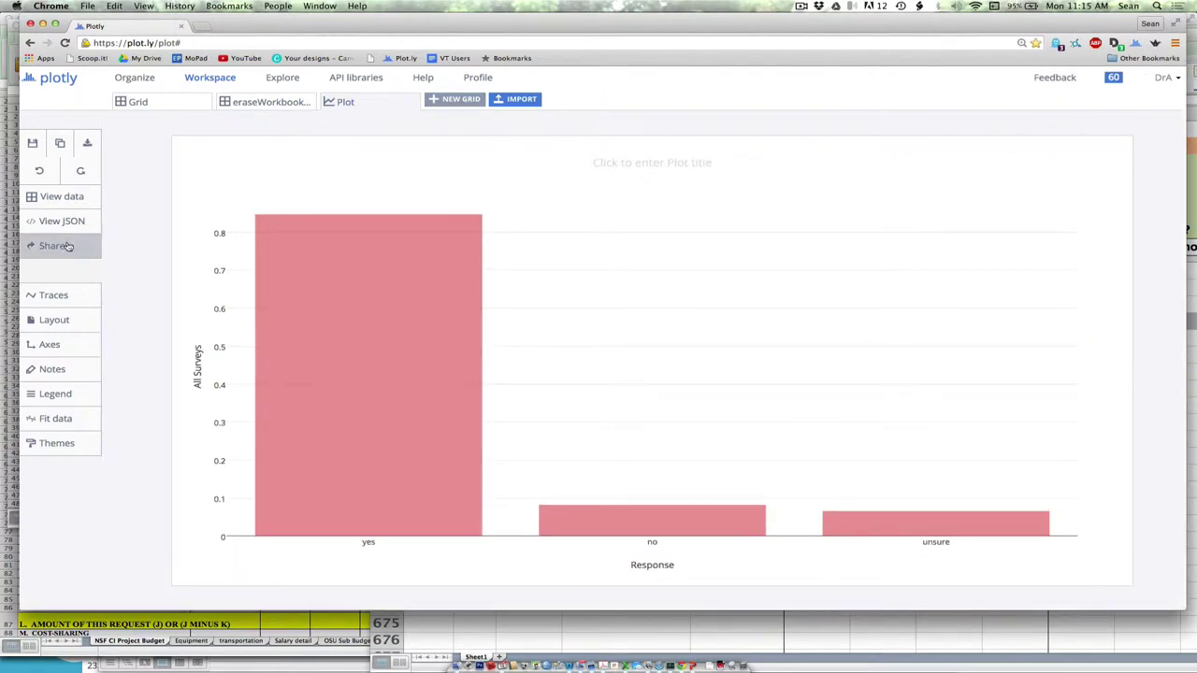
pyautogui.click(32, 148)
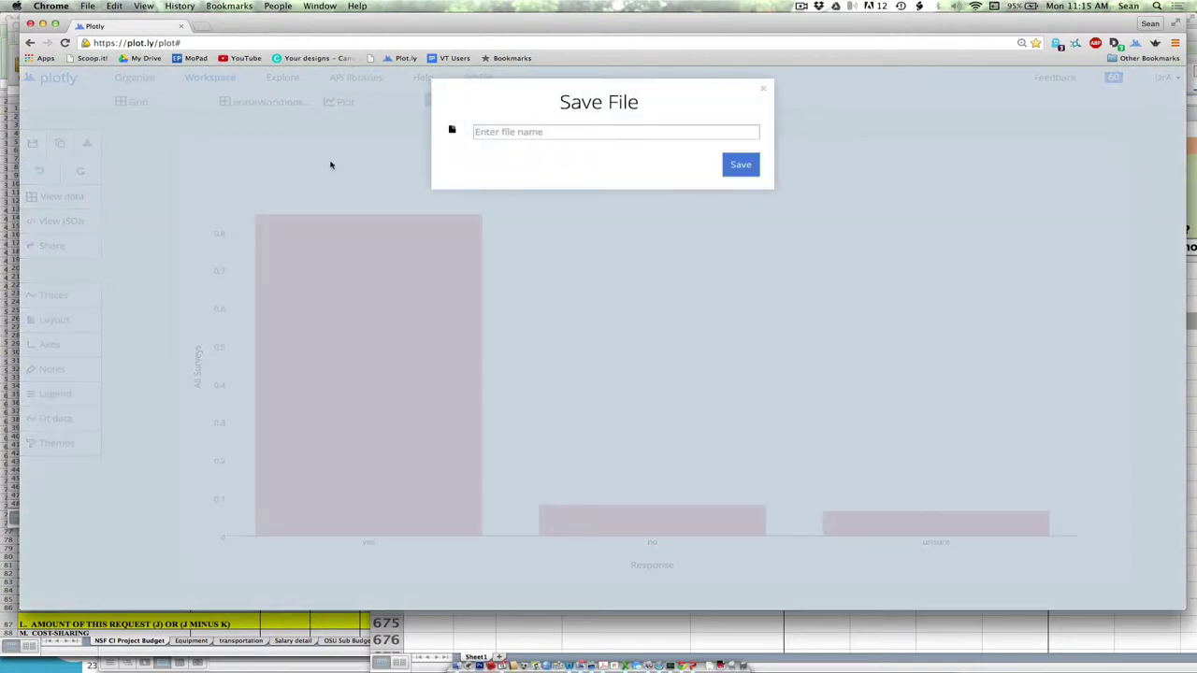
pyautogui.click(482, 133)
pyautogui.write('Erase this first test graph')
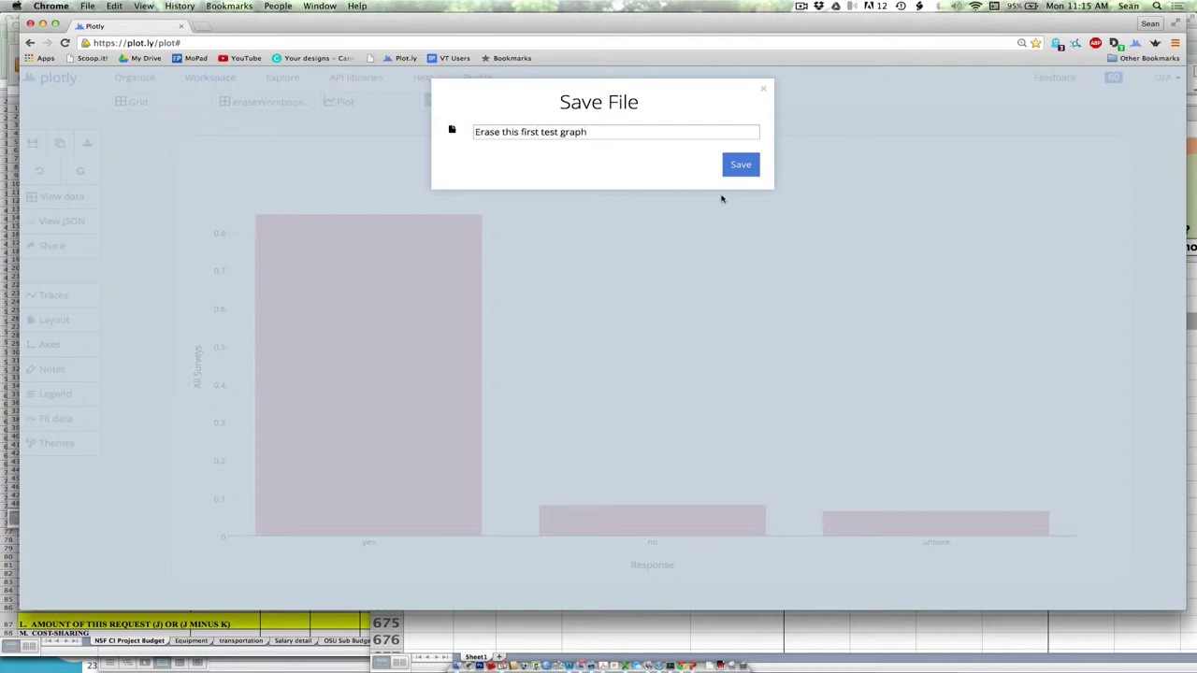
pyautogui.click(754, 168)
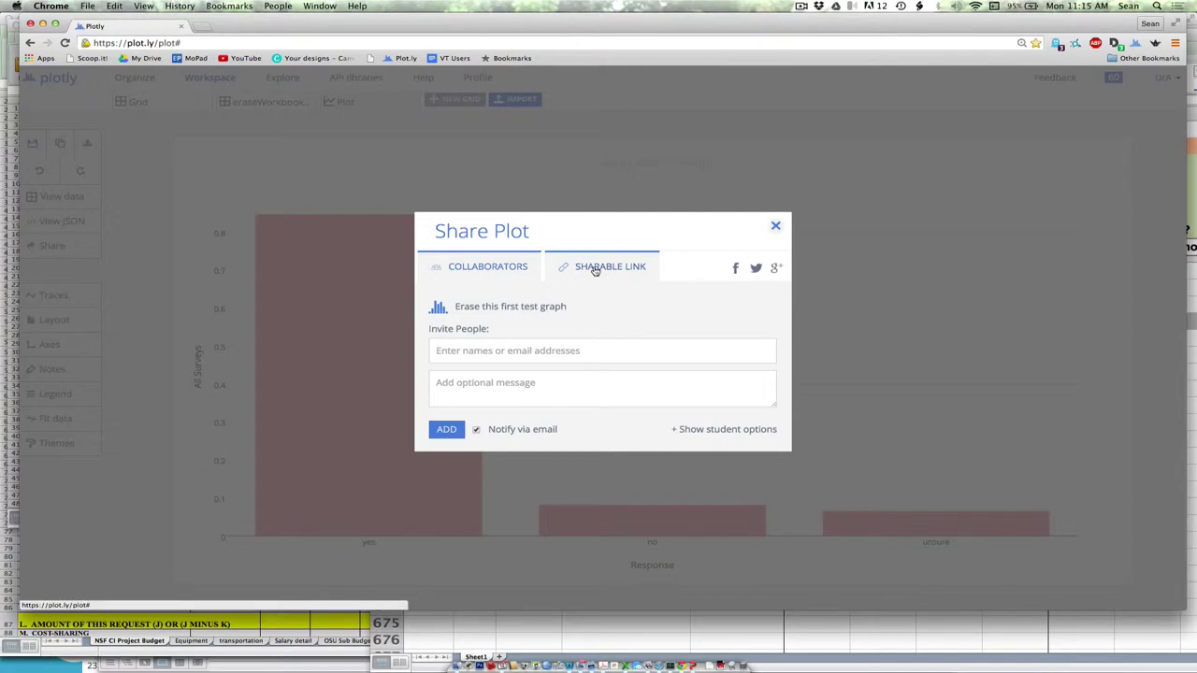
# Step: Show the student options (Name, Date, Project, Class) in the Share Plot dialog
pyautogui.click(679, 430)
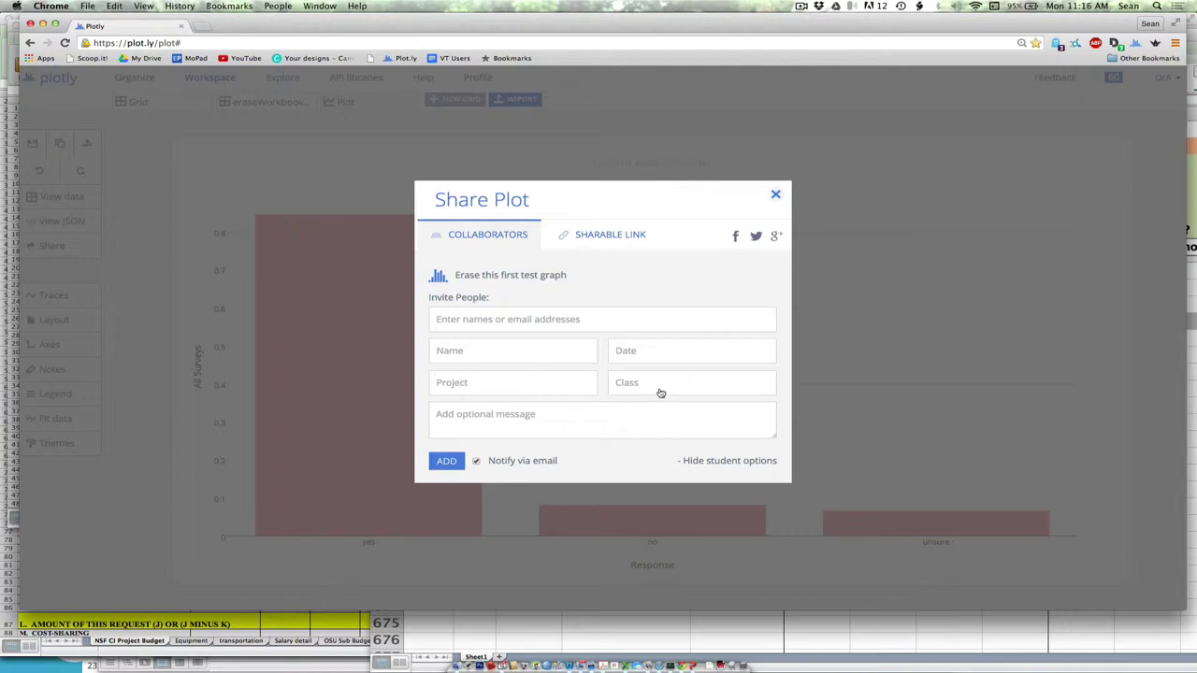
# Step: Close the sharing dialog and download the bar chart in PDF format
pyautogui.click(775, 197)
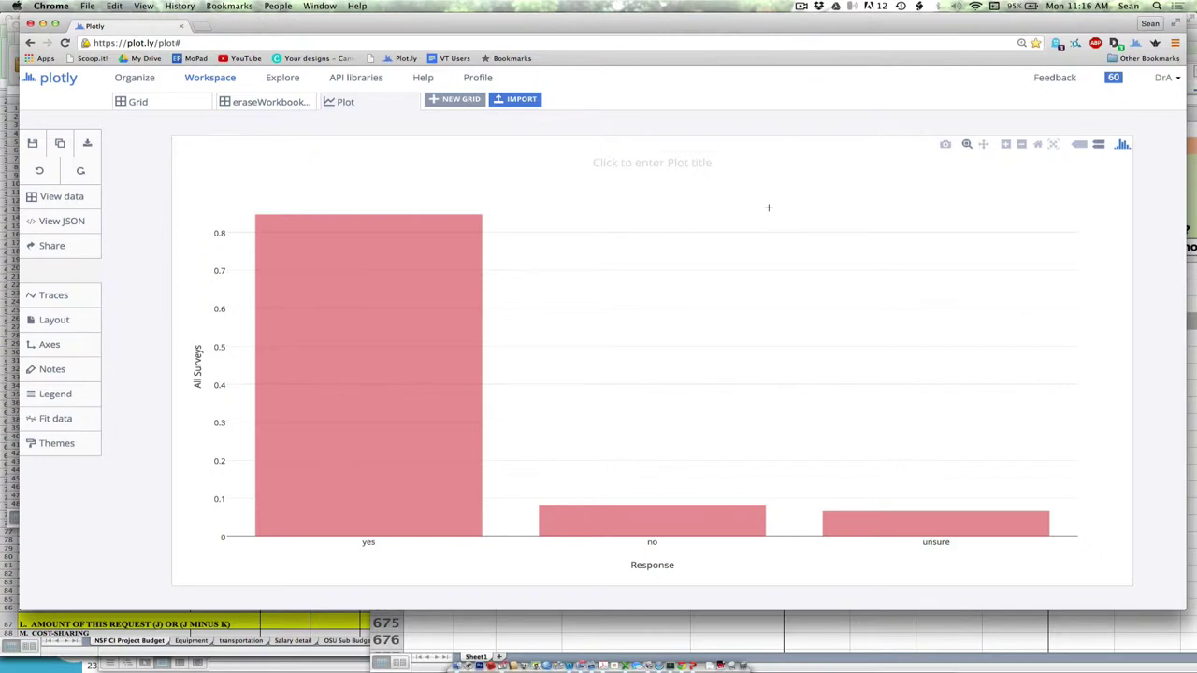
pyautogui.moveTo(653, 260)
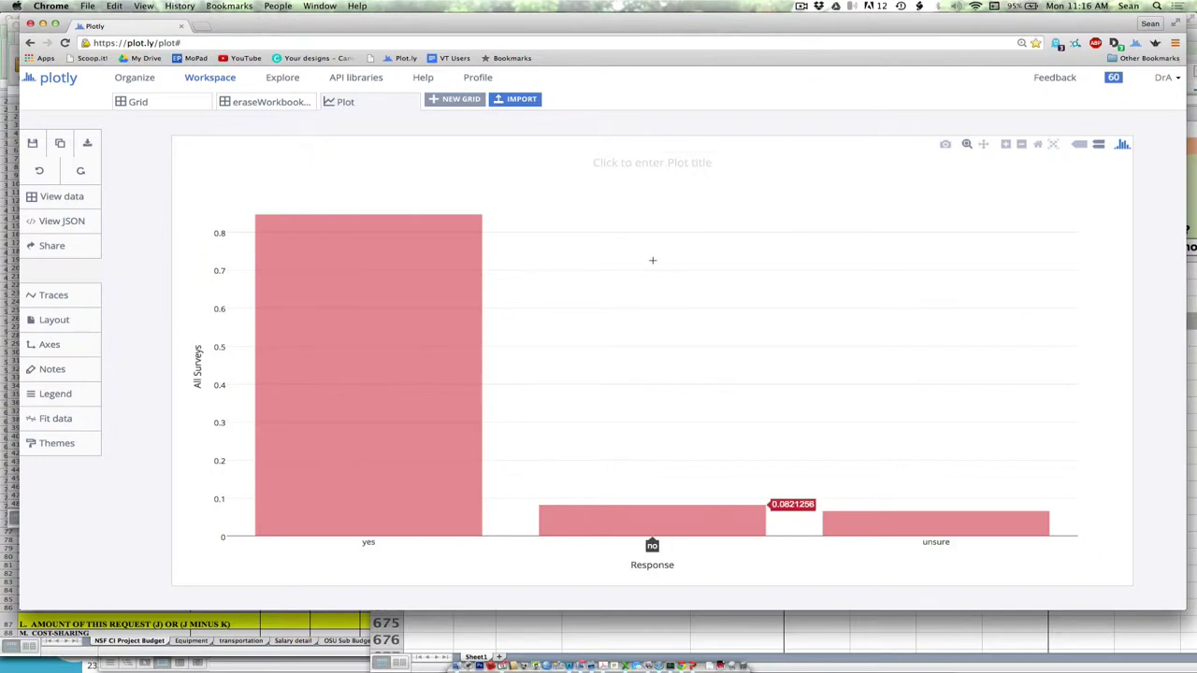
pyautogui.click(89, 145)
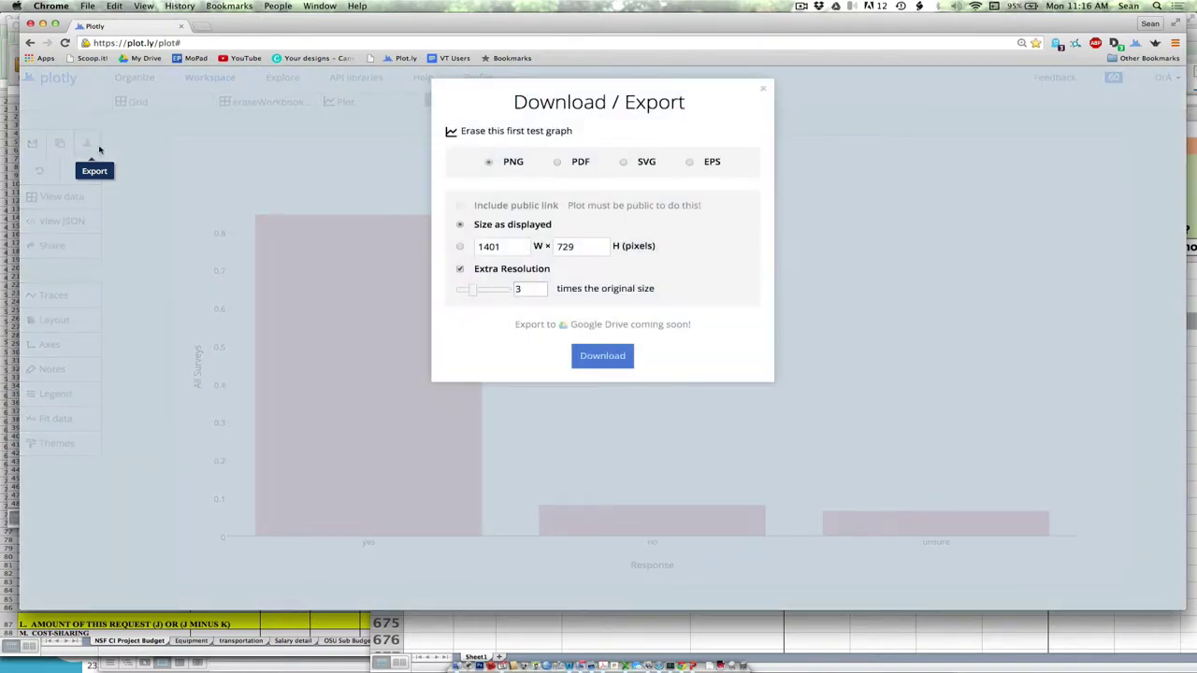
pyautogui.click(556, 163)
pyautogui.click(489, 162)
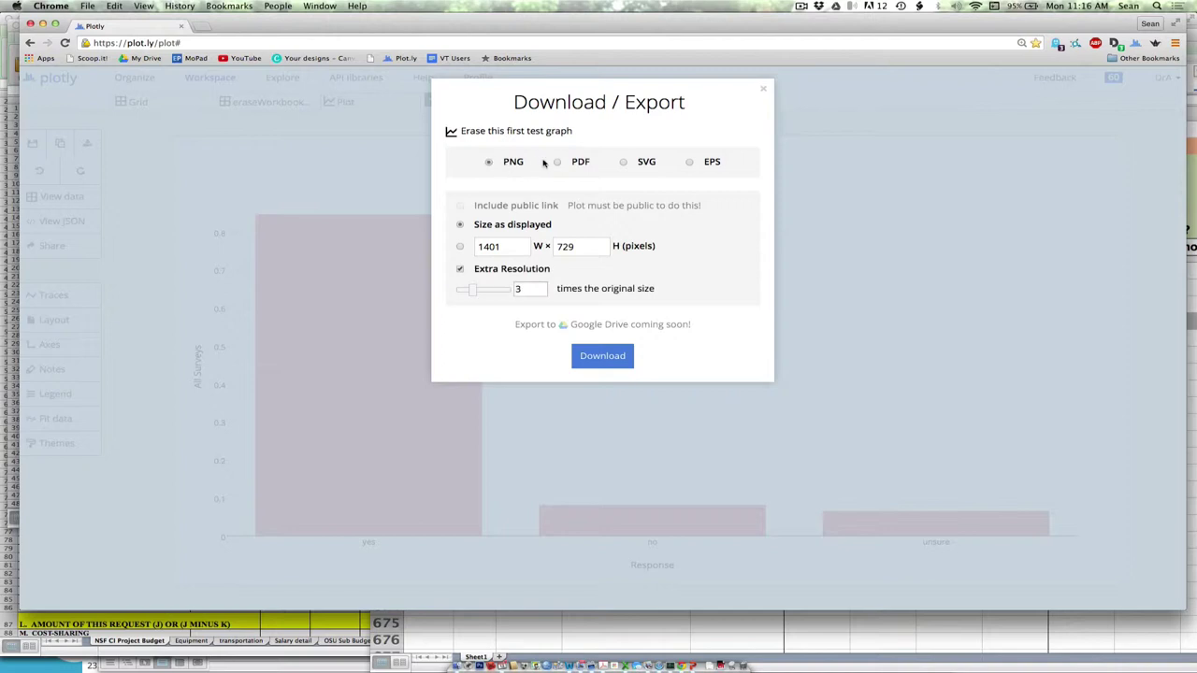
pyautogui.click(559, 164)
pyautogui.click(490, 164)
pyautogui.click(558, 164)
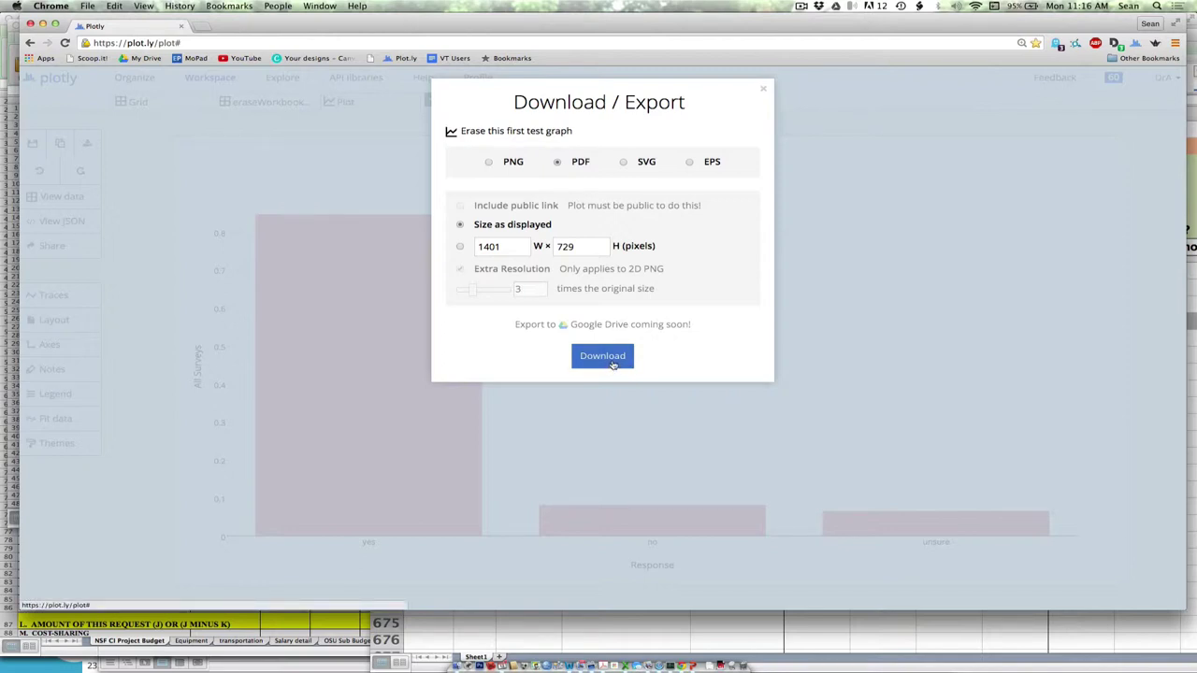
pyautogui.click(766, 91)
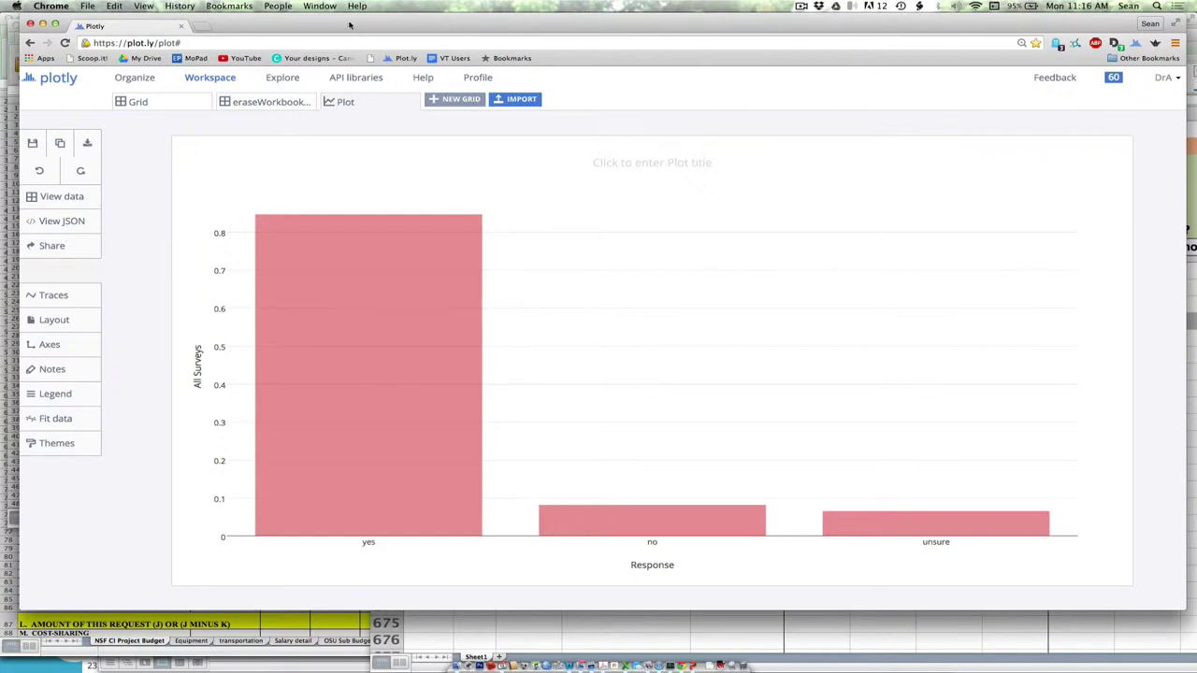
pyautogui.moveTo(350, 25); pyautogui.dragTo(370, 26)
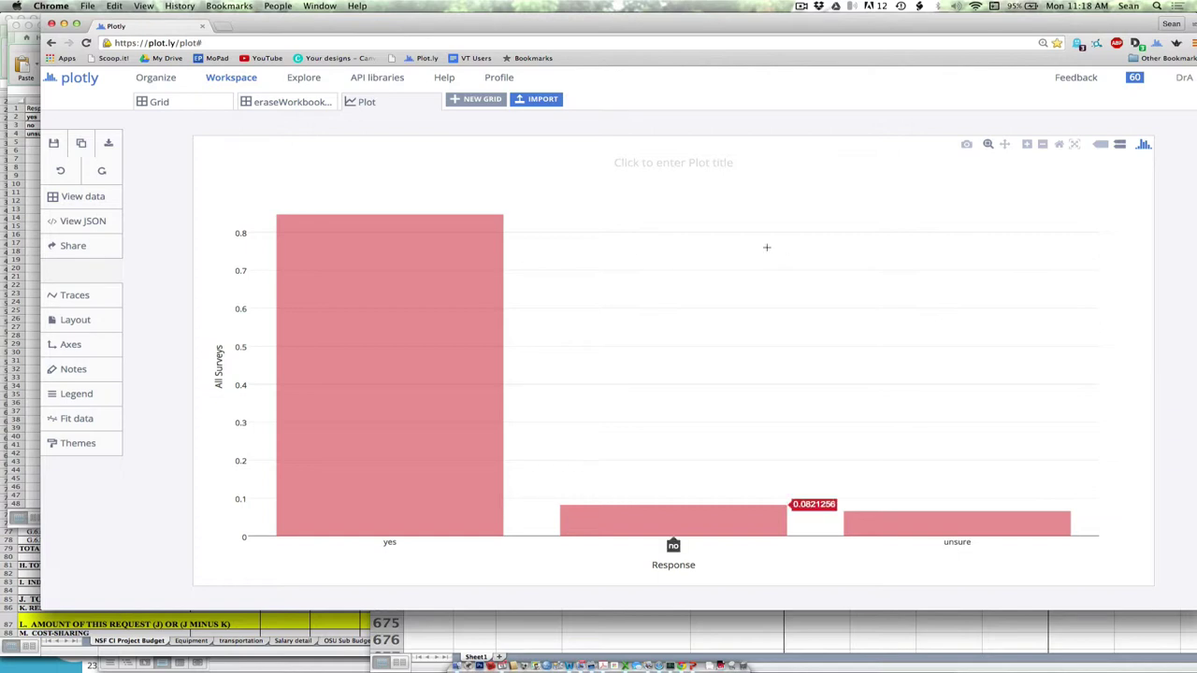
# Step: Enter 'Climate Change: A Significant Problem?' as the chart title, fixing typos along the way
pyautogui.click(713, 164)
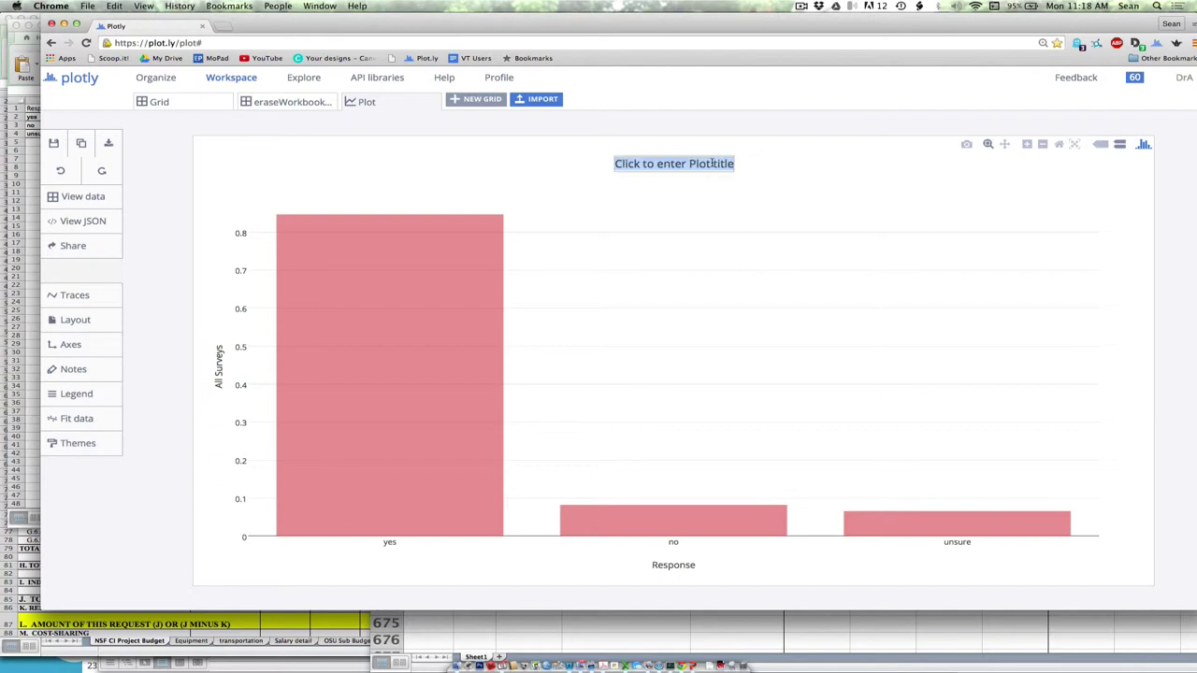
pyautogui.write('Hello')
pyautogui.press('BackSpace')
pyautogui.press('BackSpace')
pyautogui.press('BackSpace')
pyautogui.press('BackSpace')
pyautogui.press('BackSpace')
pyautogui.write('Clean')
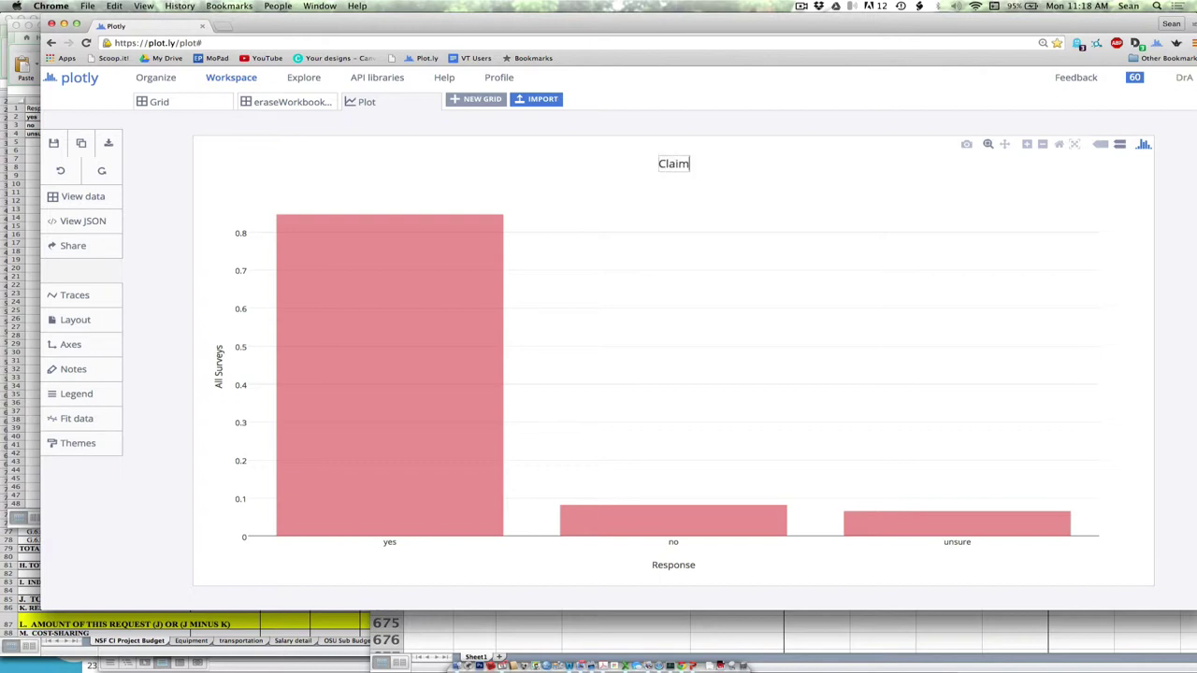
pyautogui.press('BackSpace')
pyautogui.press('BackSpace')
pyautogui.press('BackSpace')
pyautogui.write('imate Change')
pyautogui.write(' opinion')
pyautogui.press('BackSpace')
pyautogui.press('BackSpace')
pyautogui.press('BackSpace')
pyautogui.press('BackSpace')
pyautogui.press('BackSpace')
pyautogui.press('BackSpace')
pyautogui.press('BackSpace')
pyautogui.press('BackSpace')
pyautogui.press('BackSpace')
pyautogui.write(': A')
pyautogui.write(' Sign')
pyautogui.write('ifica')
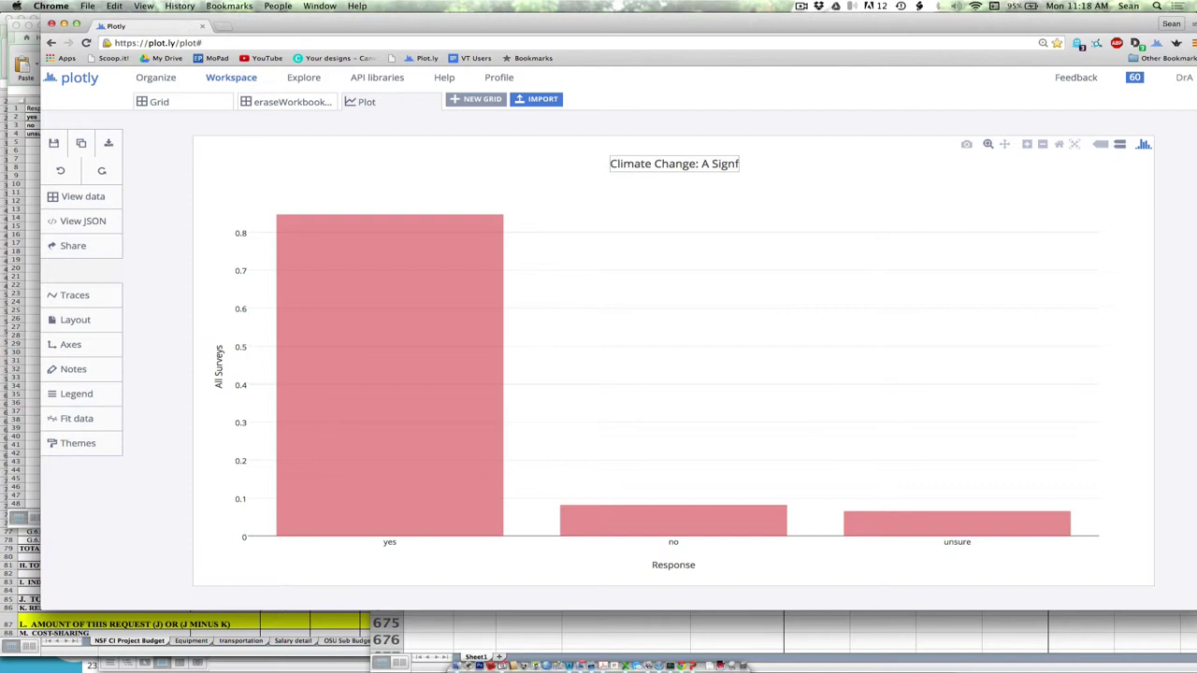
pyautogui.write('nt Progb')
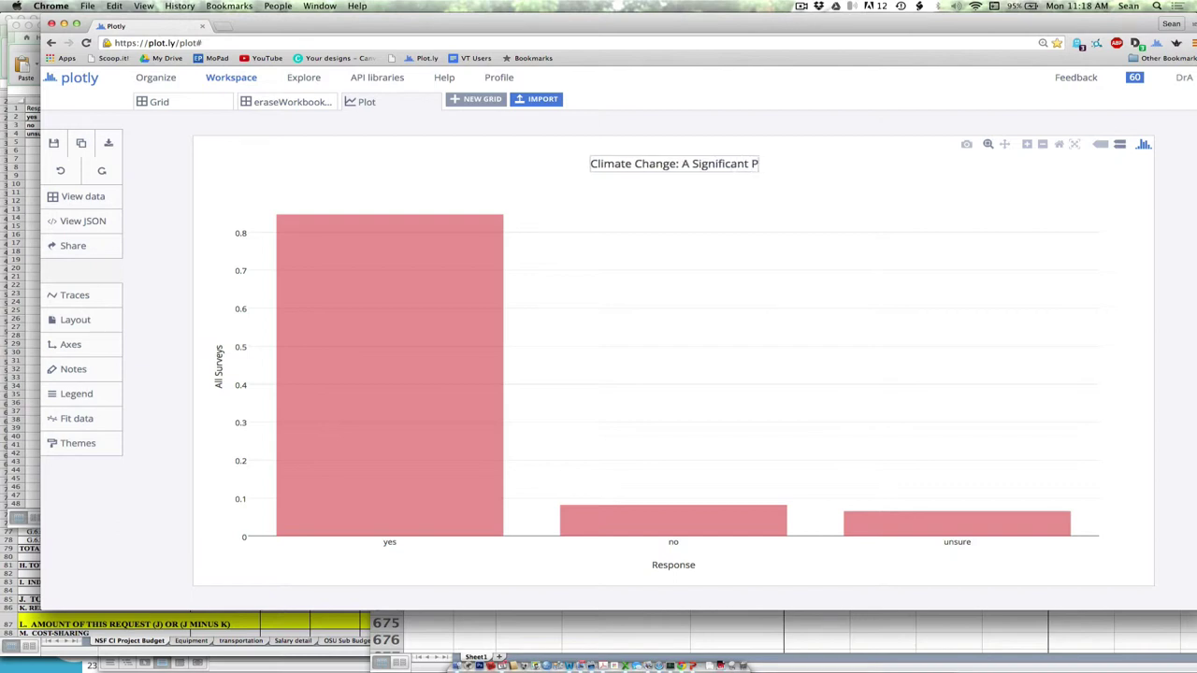
pyautogui.press('BackSpace')
pyautogui.press('BackSpace')
pyautogui.write('blem?')
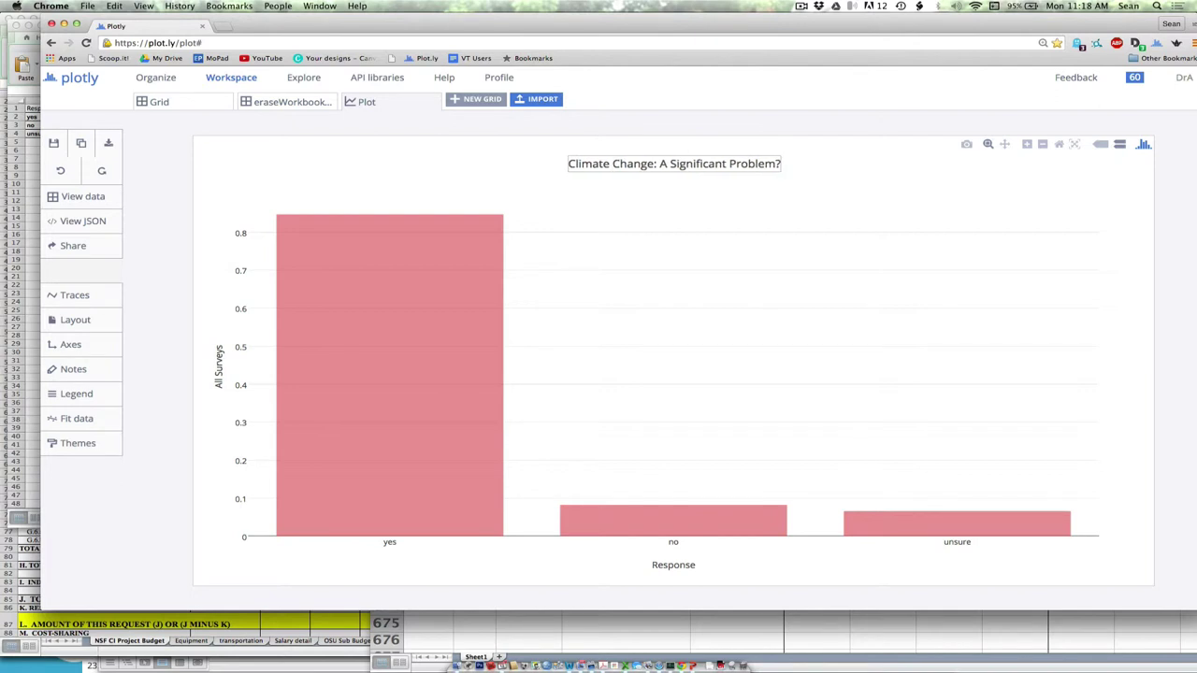
pyautogui.click(743, 190)
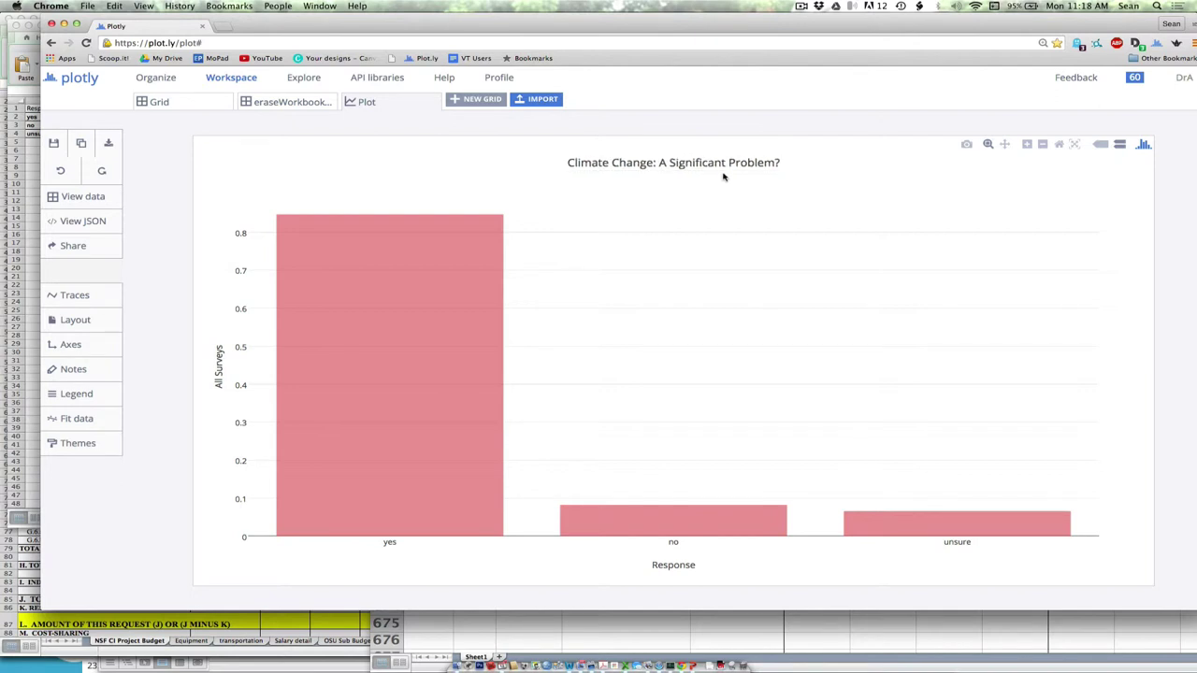
pyautogui.click(721, 164)
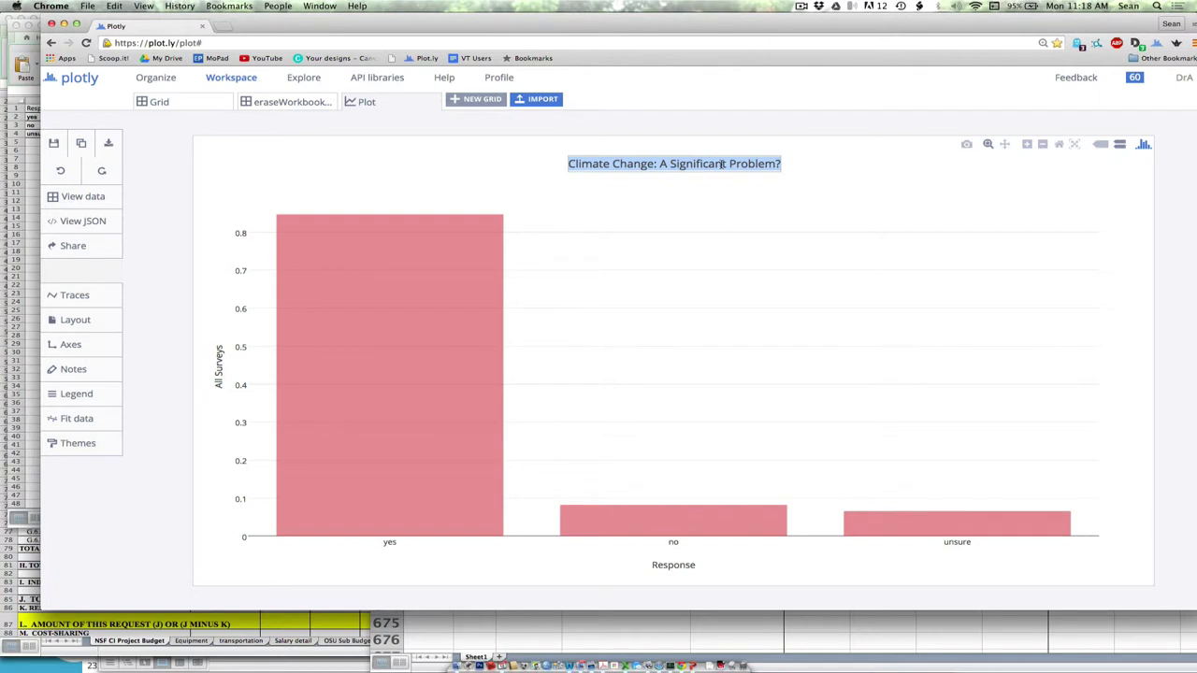
pyautogui.click(726, 164)
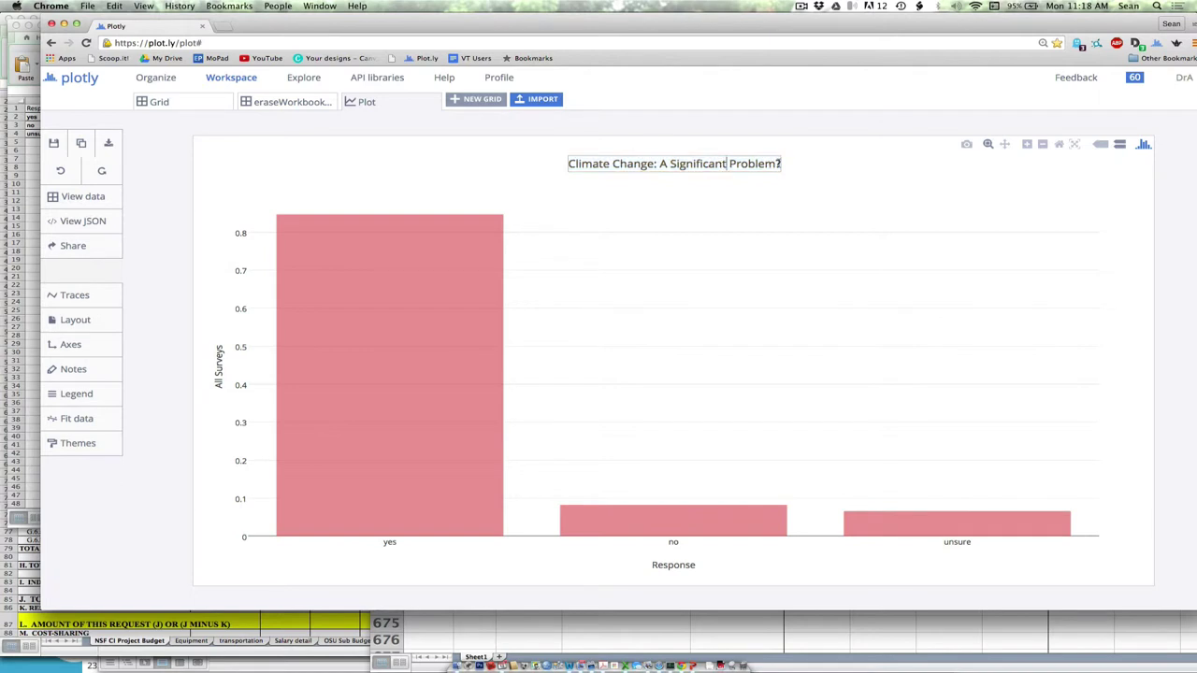
pyautogui.click(795, 182)
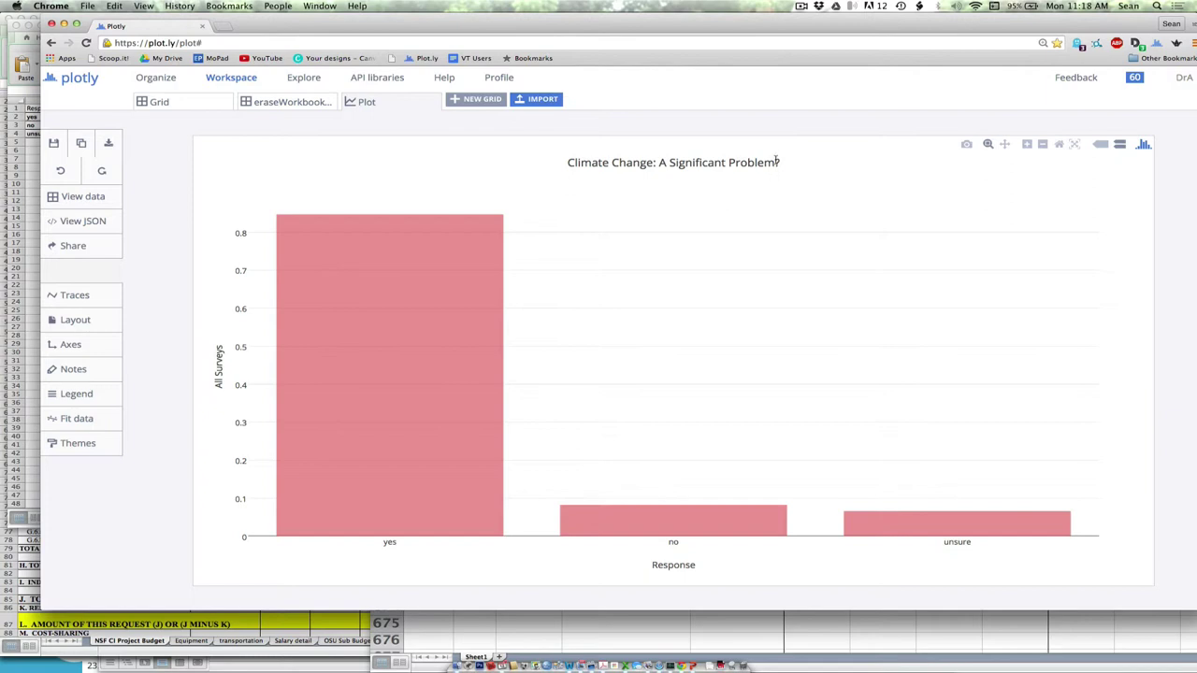
# Step: Append '626 Respondents on SoCal Beaches in 2015' to the end of the chart title
pyautogui.click(777, 164)
pyautogui.click(779, 163)
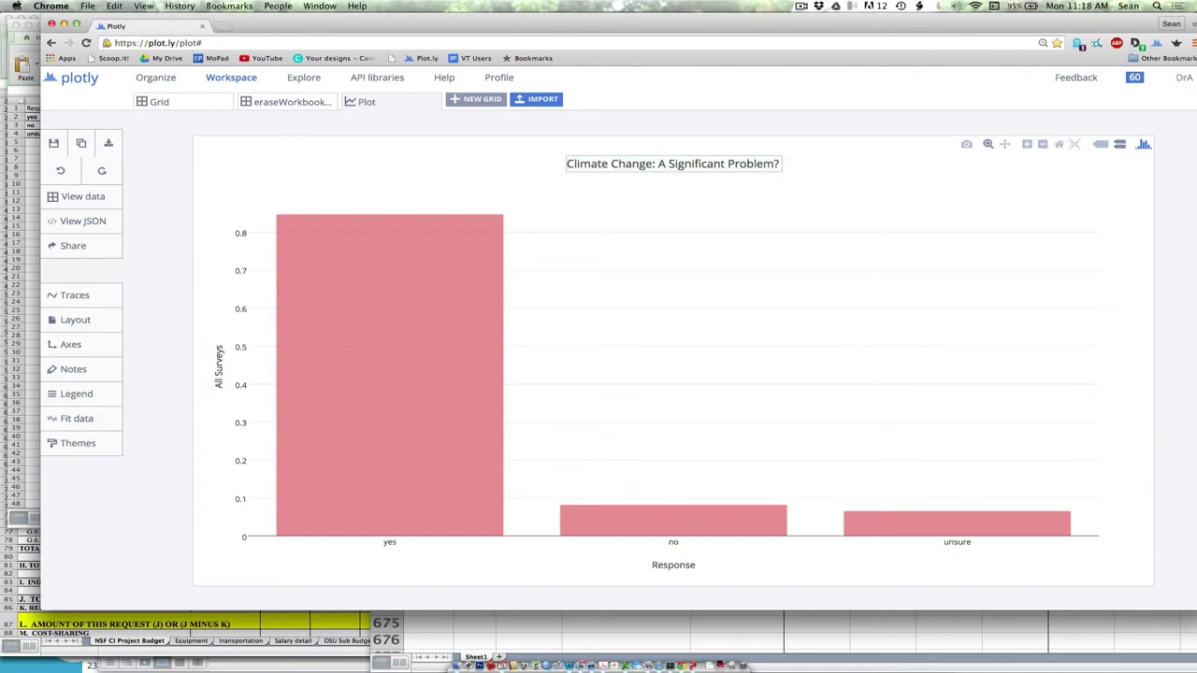
pyautogui.write('6')
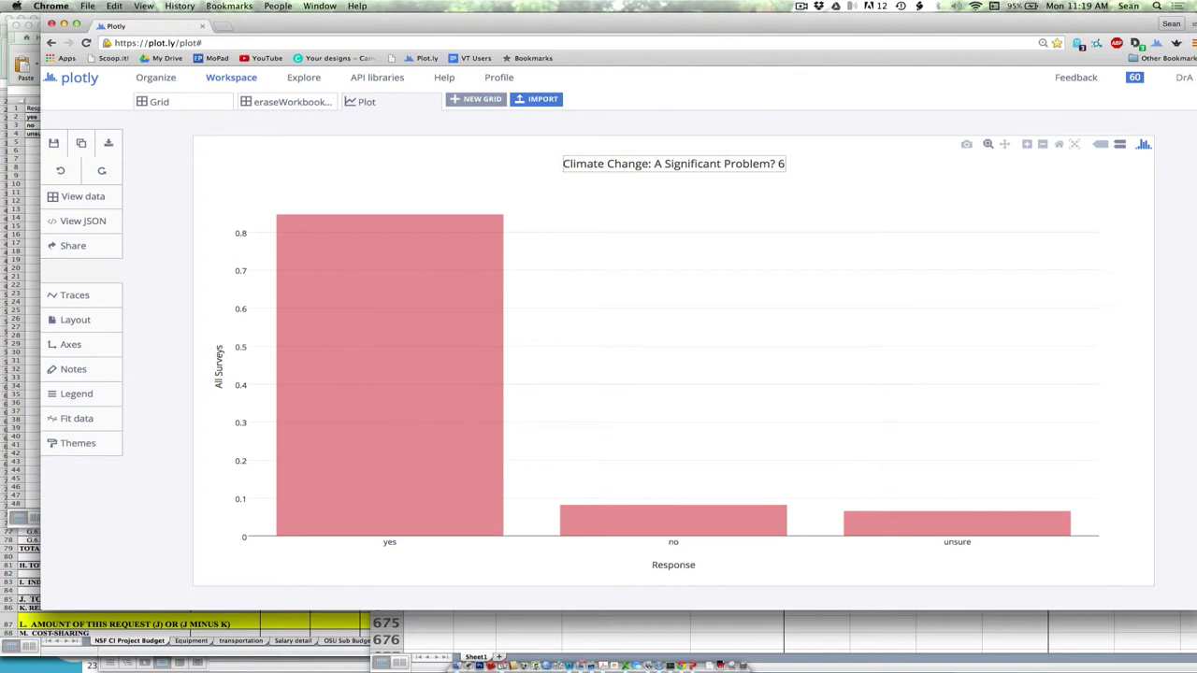
pyautogui.write('26 Respo')
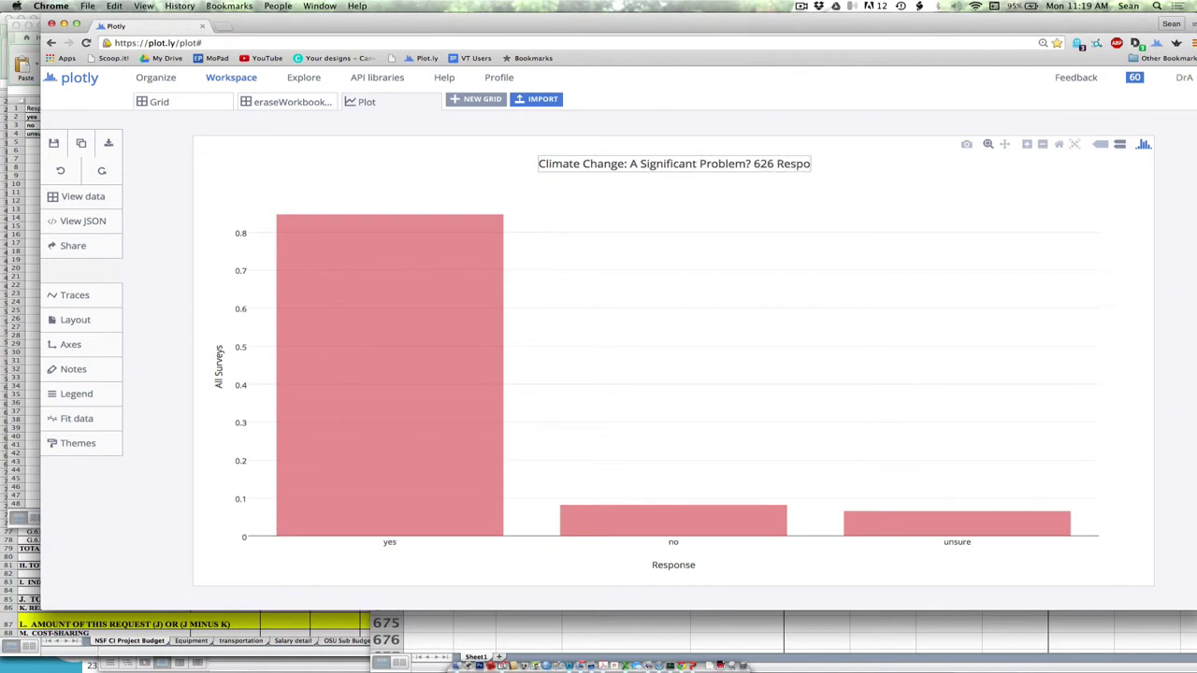
pyautogui.write('nsndent')
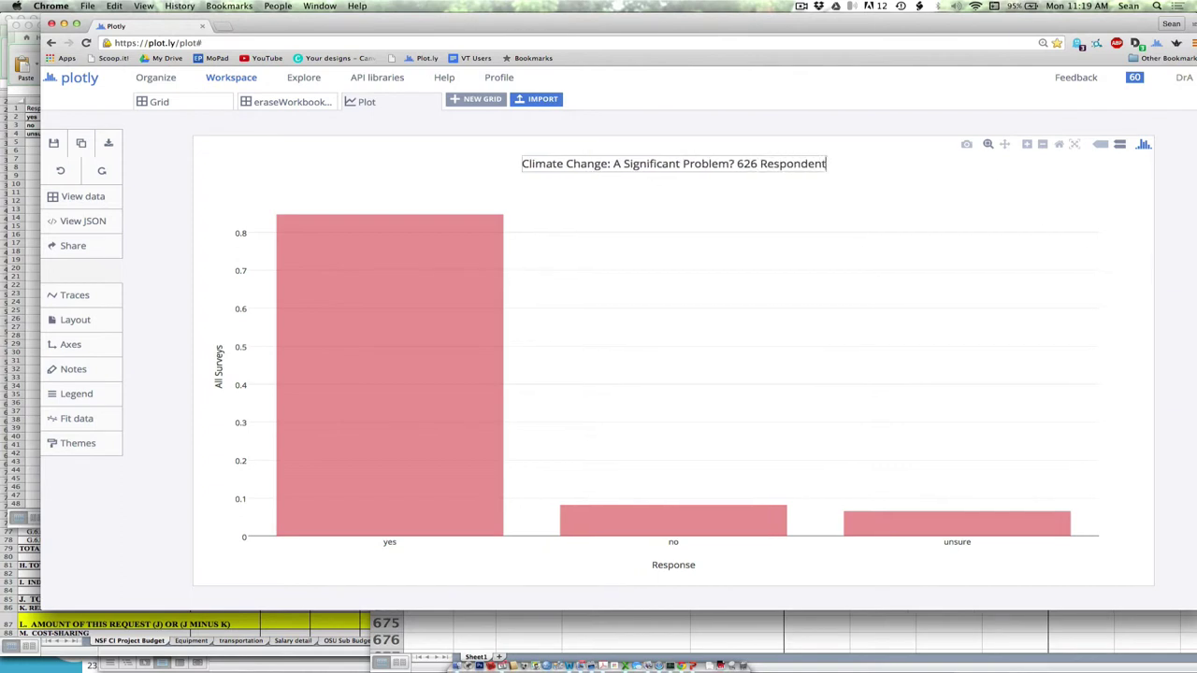
pyautogui.write('s on SoCal Beaches in 2015')
pyautogui.click(854, 201)
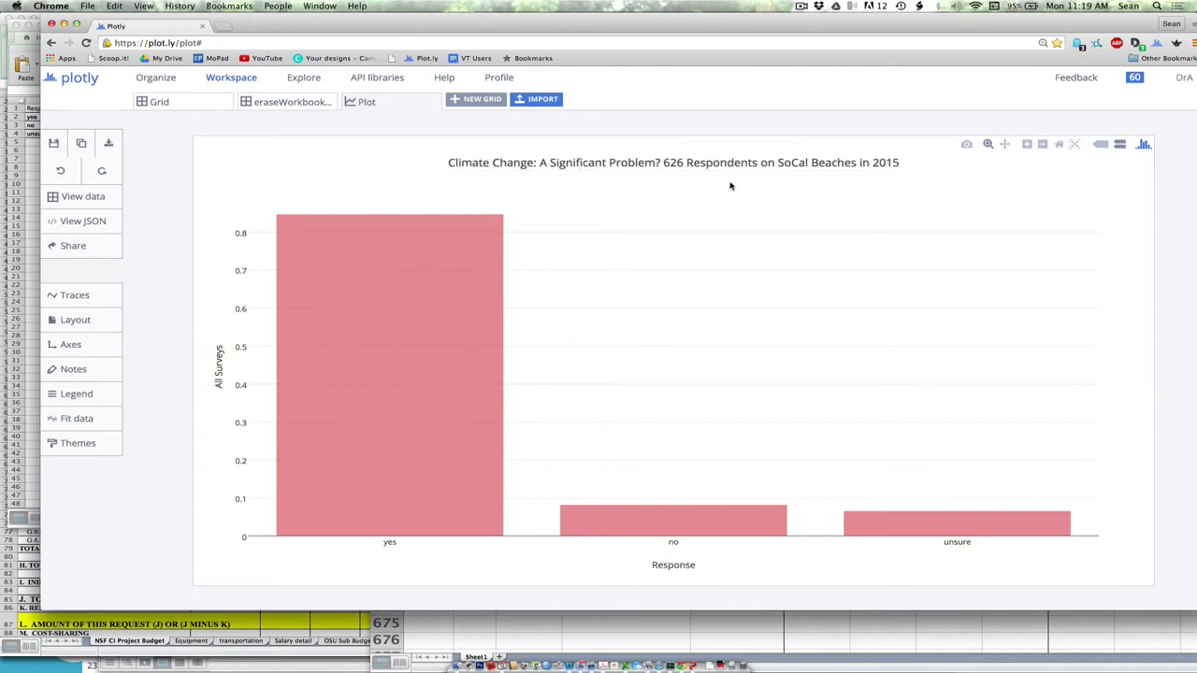
# Step: Replace the space after 'Problem?' with <br> to put the respondents text on a second line
pyautogui.click(666, 164)
pyautogui.click(666, 164)
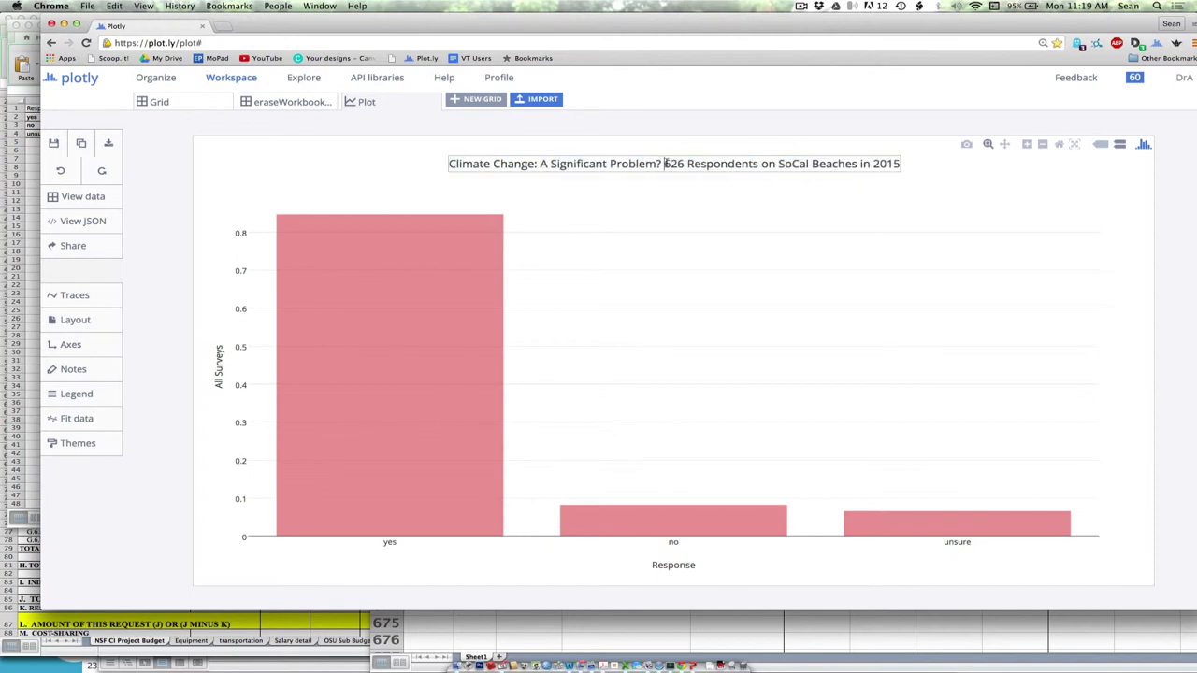
pyautogui.press('BackSpace')
pyautogui.write('<br>')
pyautogui.press('Return')
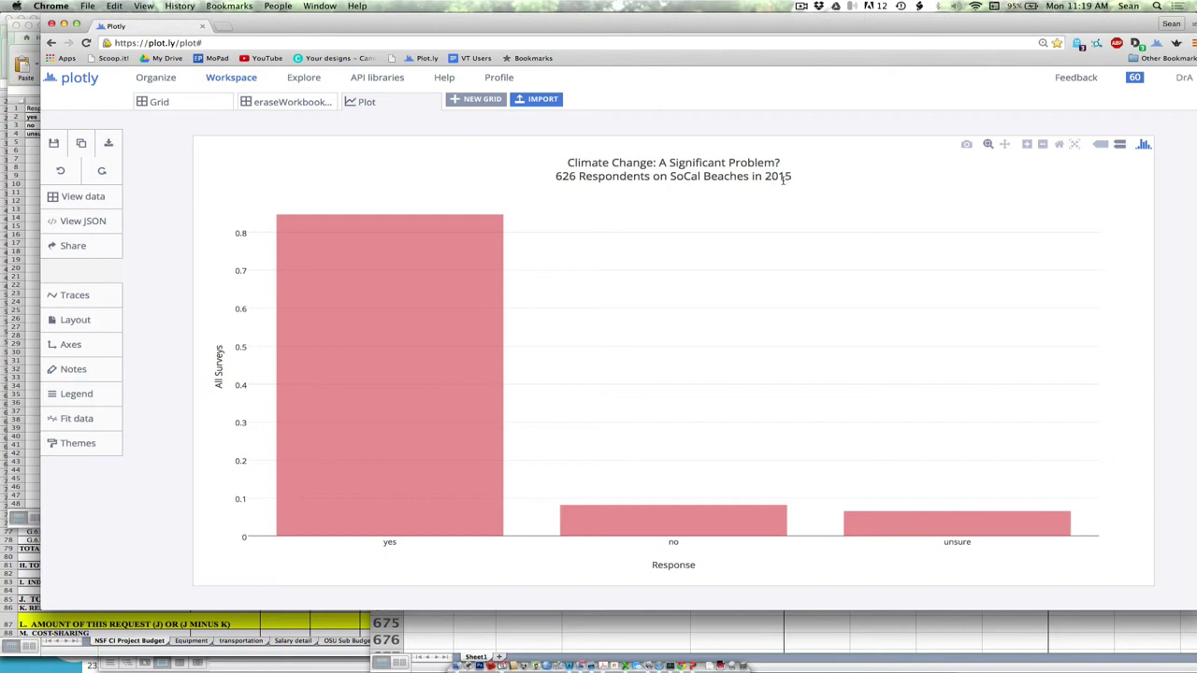
pyautogui.moveTo(792, 178); pyautogui.dragTo(555, 181)
# Step: Check the title's raw text and close the editor without changes
pyautogui.click(558, 181)
pyautogui.click(579, 194)
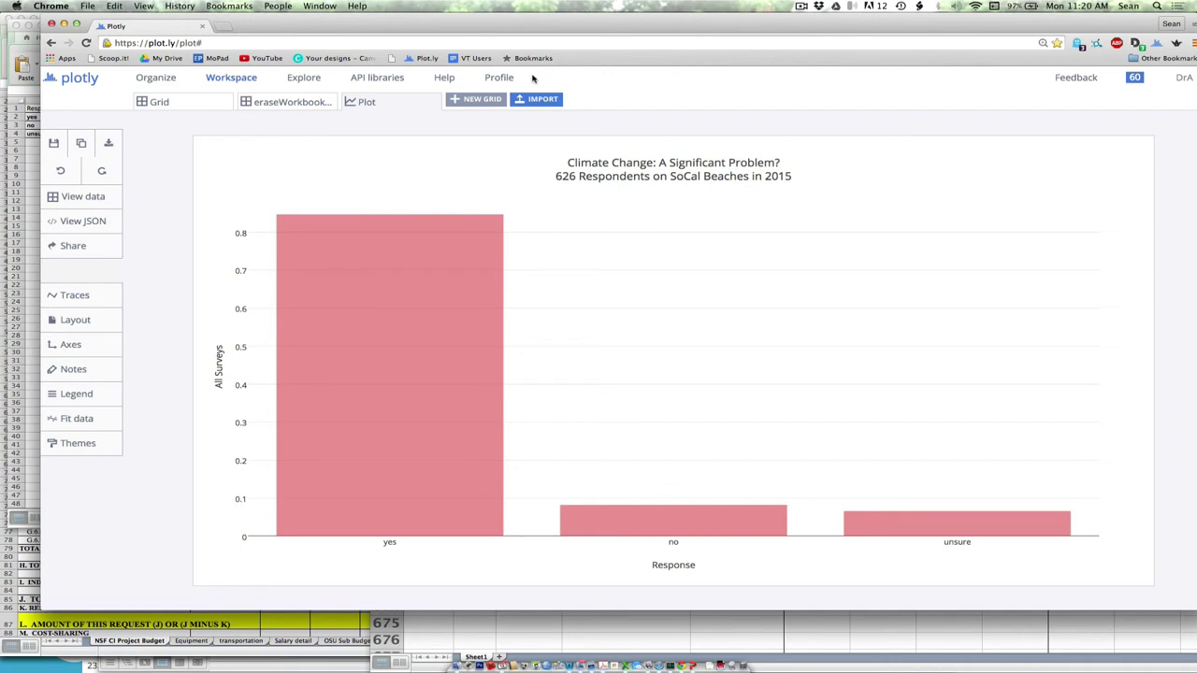
# Step: Go to Plotly Help and open the Intro to Box Plots tutorial card
pyautogui.click(449, 83)
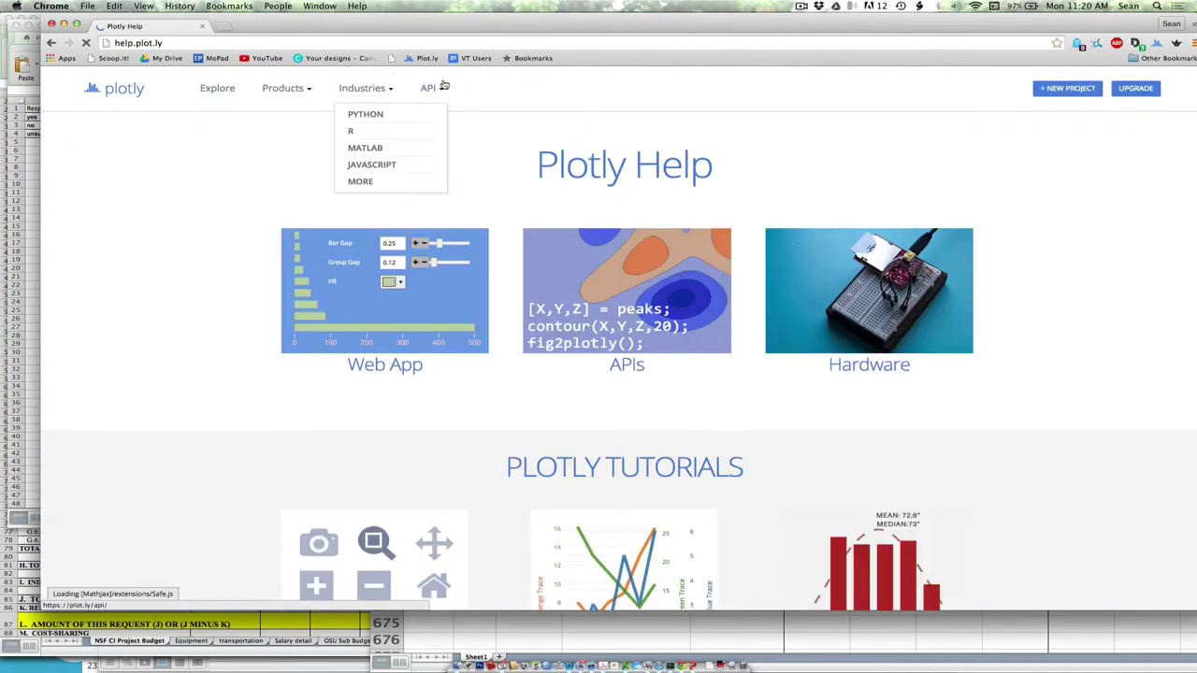
pyautogui.scroll(-1, 784, 374)
pyautogui.scroll(-10, 784, 380)
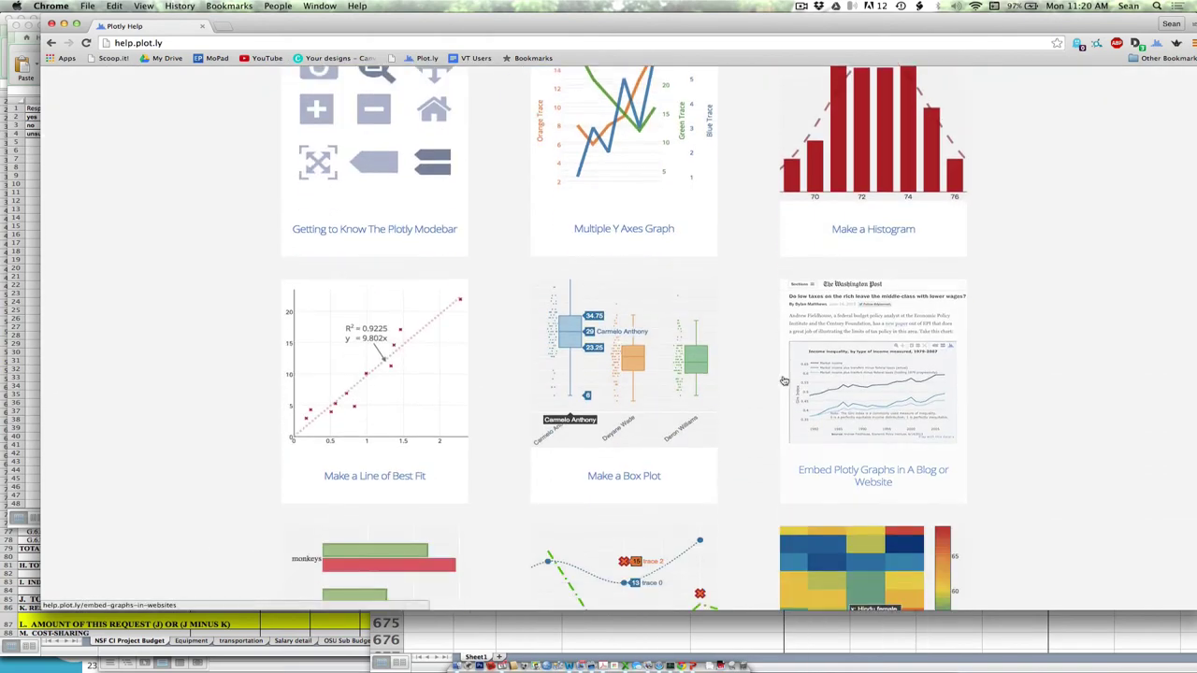
pyautogui.scroll(-2, 784, 381)
pyautogui.scroll(-3, 678, 353)
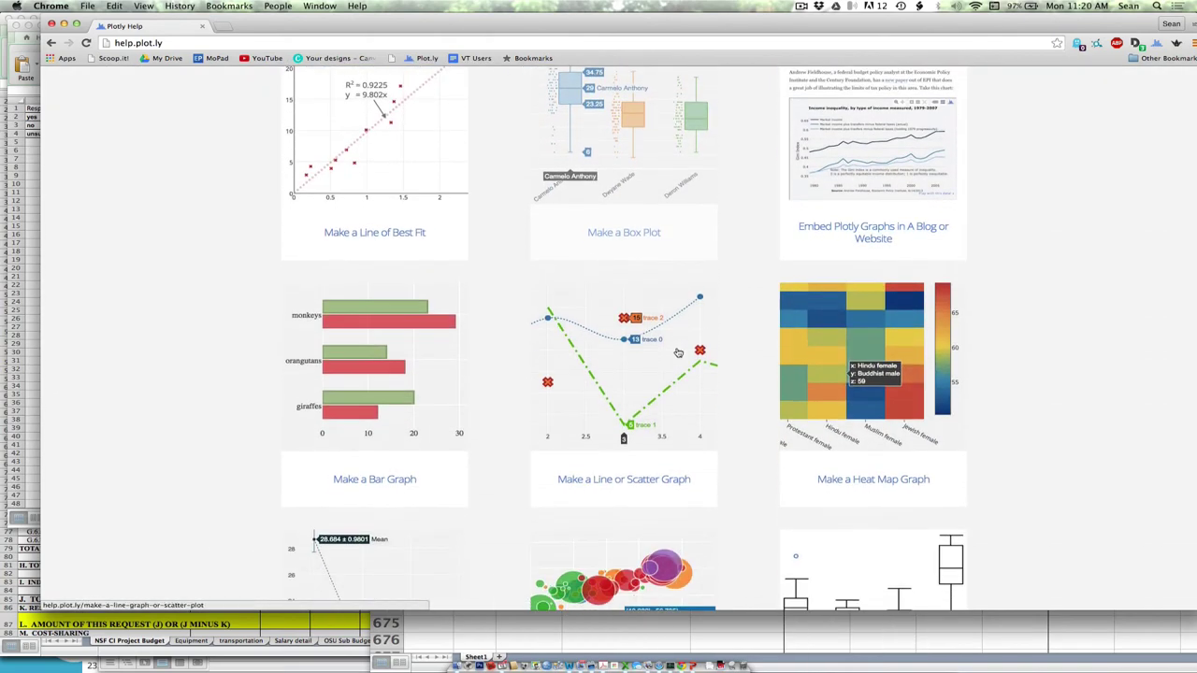
pyautogui.scroll(-5, 673, 430)
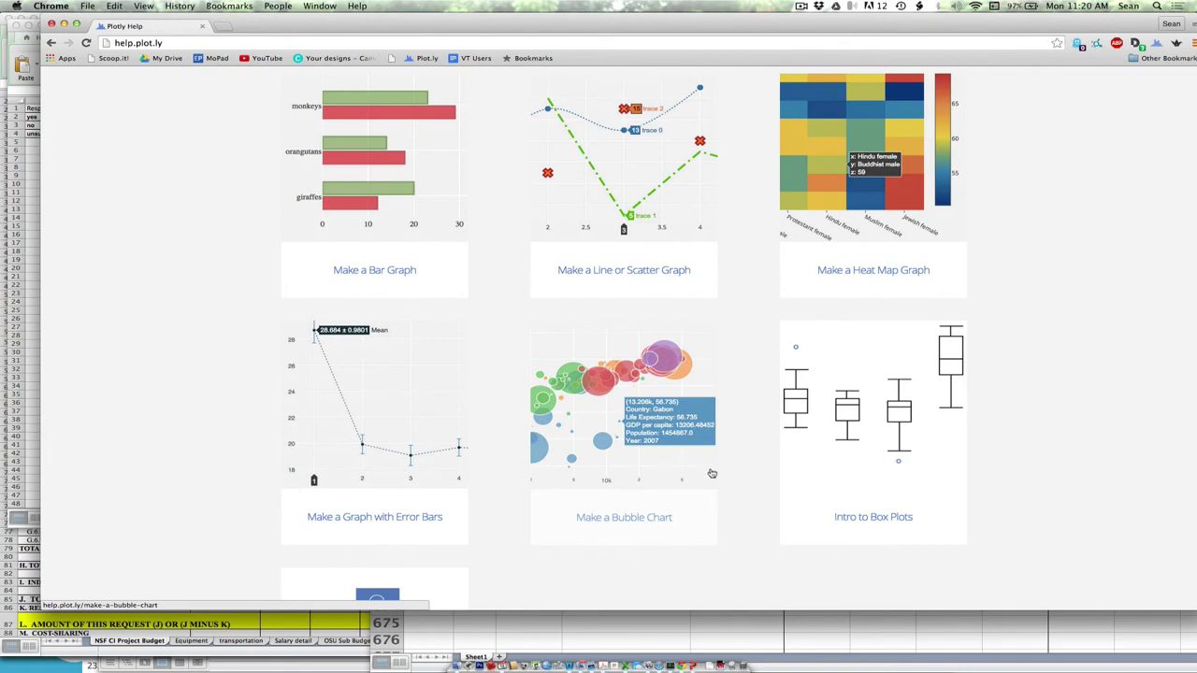
pyautogui.click(857, 431)
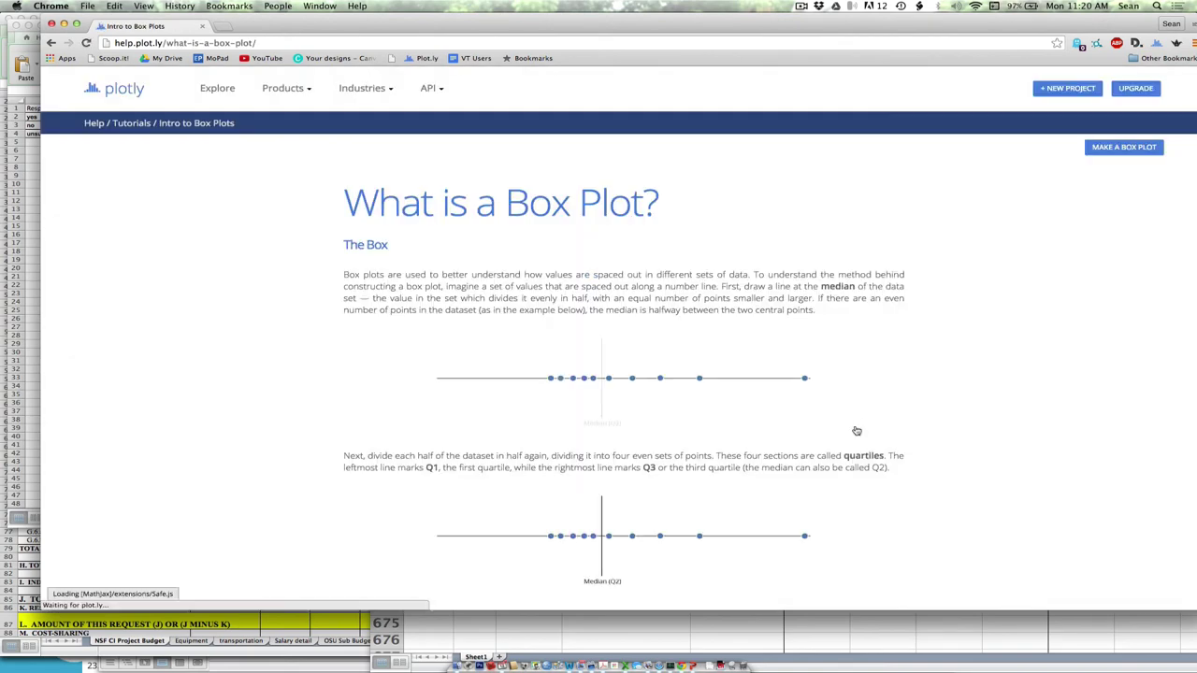
pyautogui.scroll(-15, 857, 431)
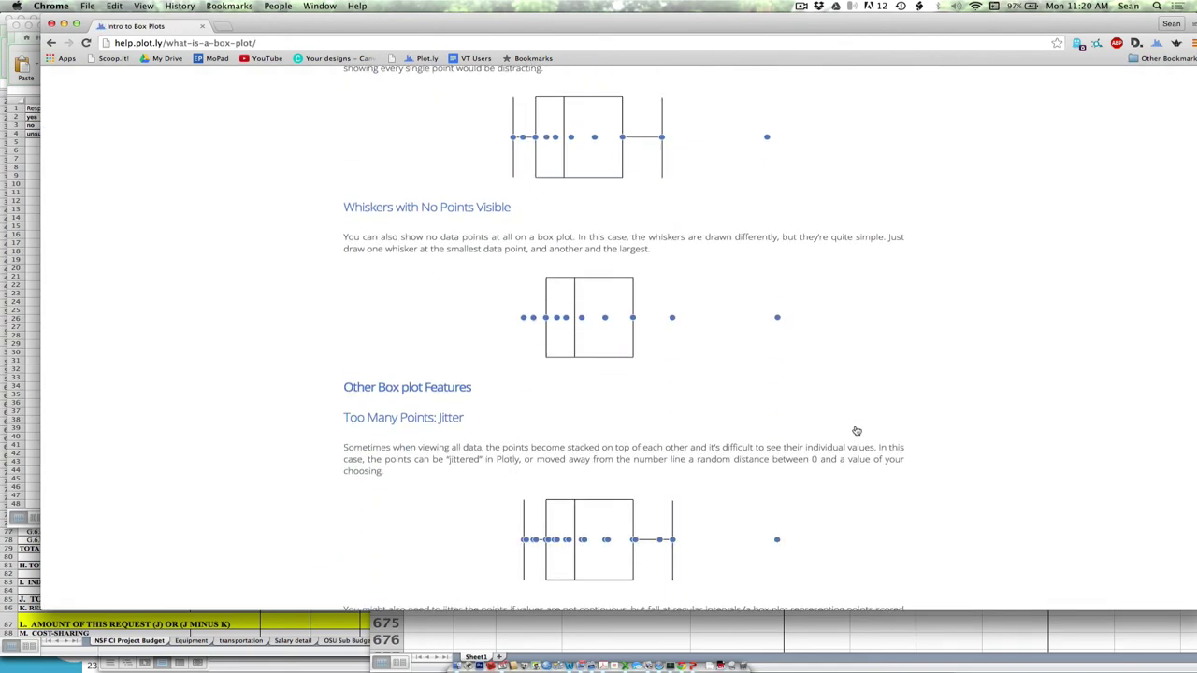
pyautogui.scroll(-20, 857, 432)
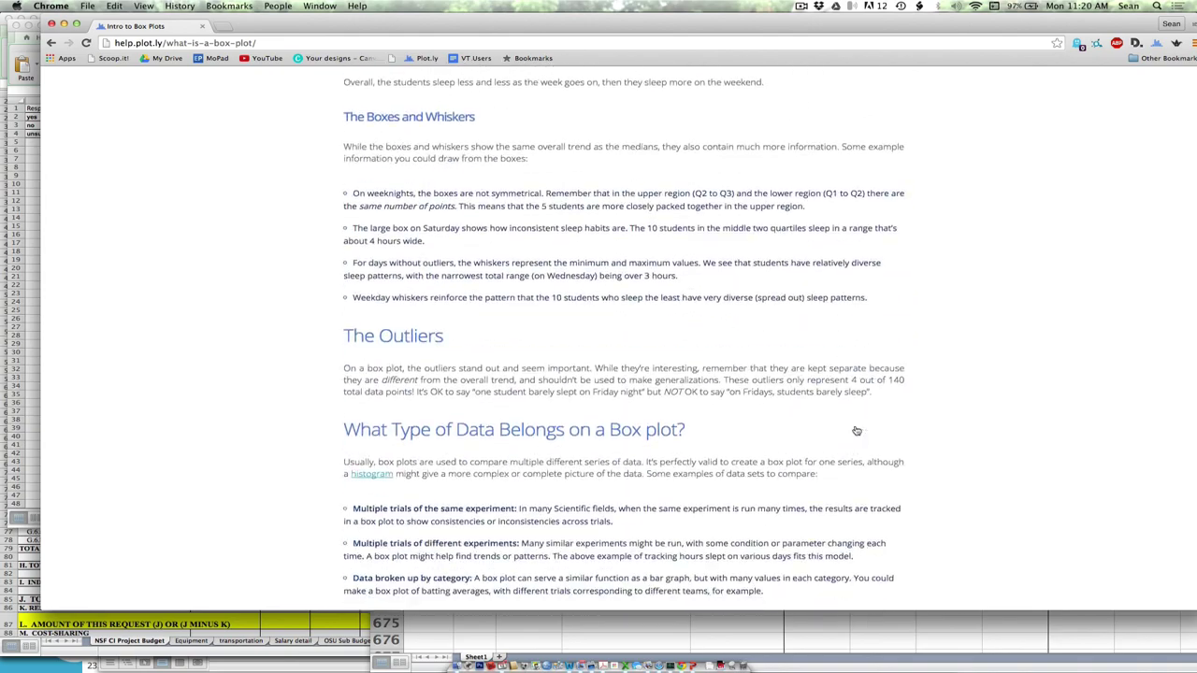
pyautogui.scroll(-5, 856, 431)
pyautogui.scroll(15, 856, 431)
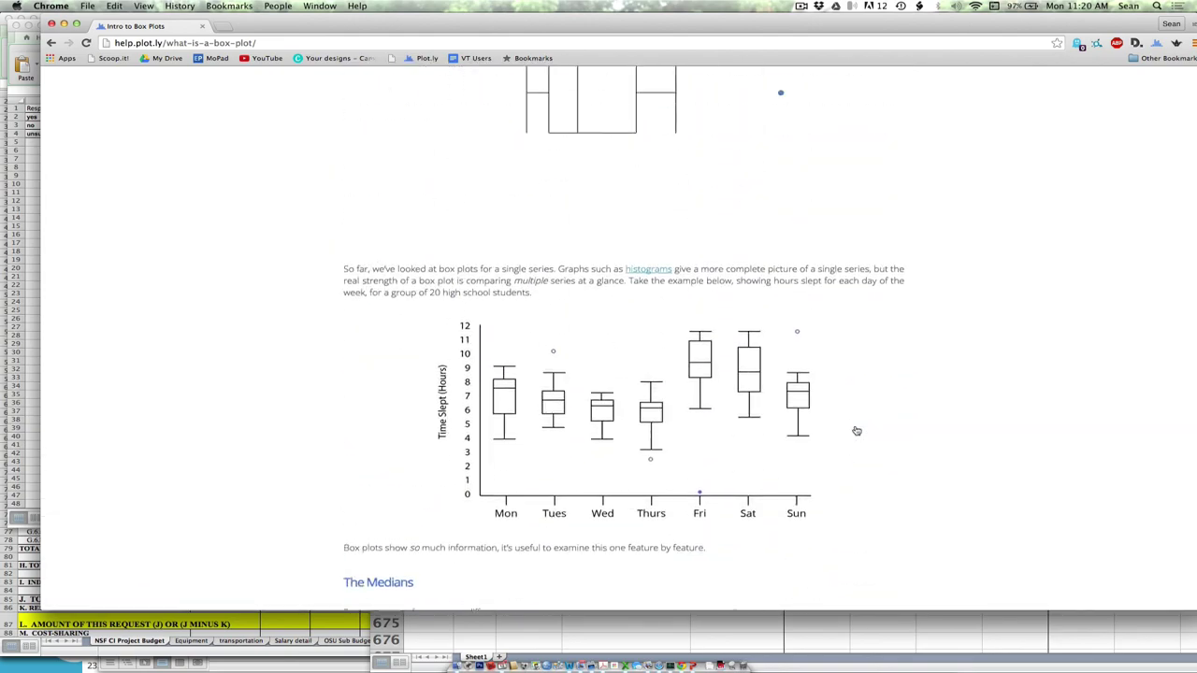
pyautogui.scroll(15, 857, 432)
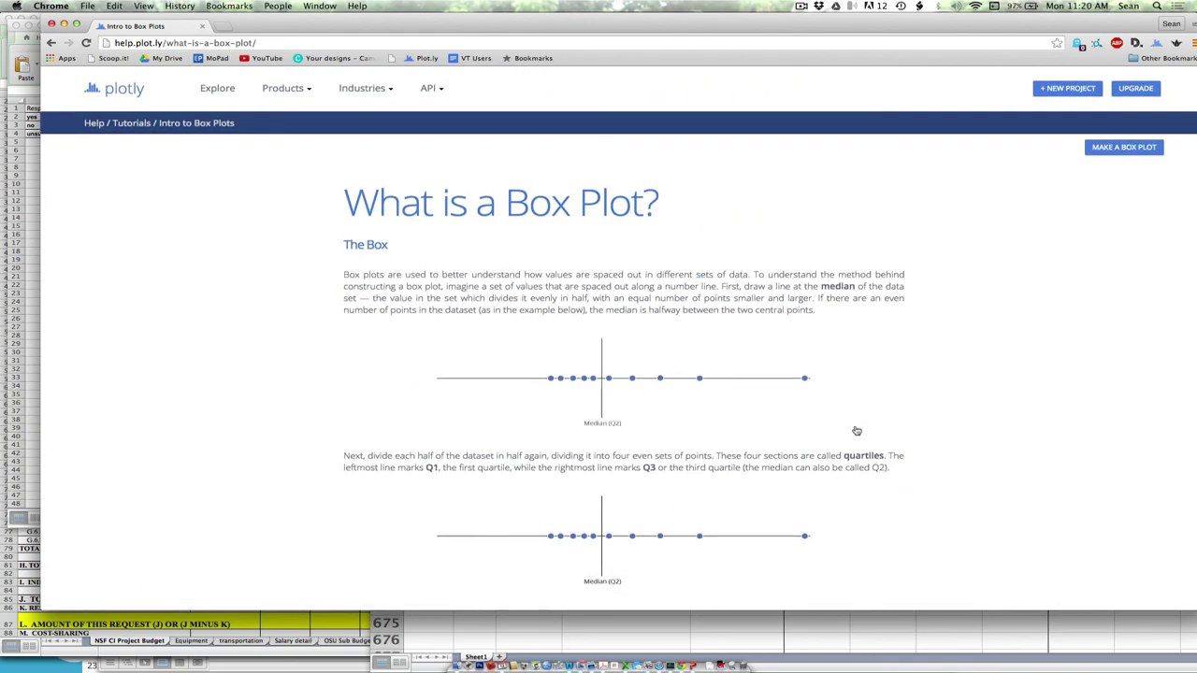